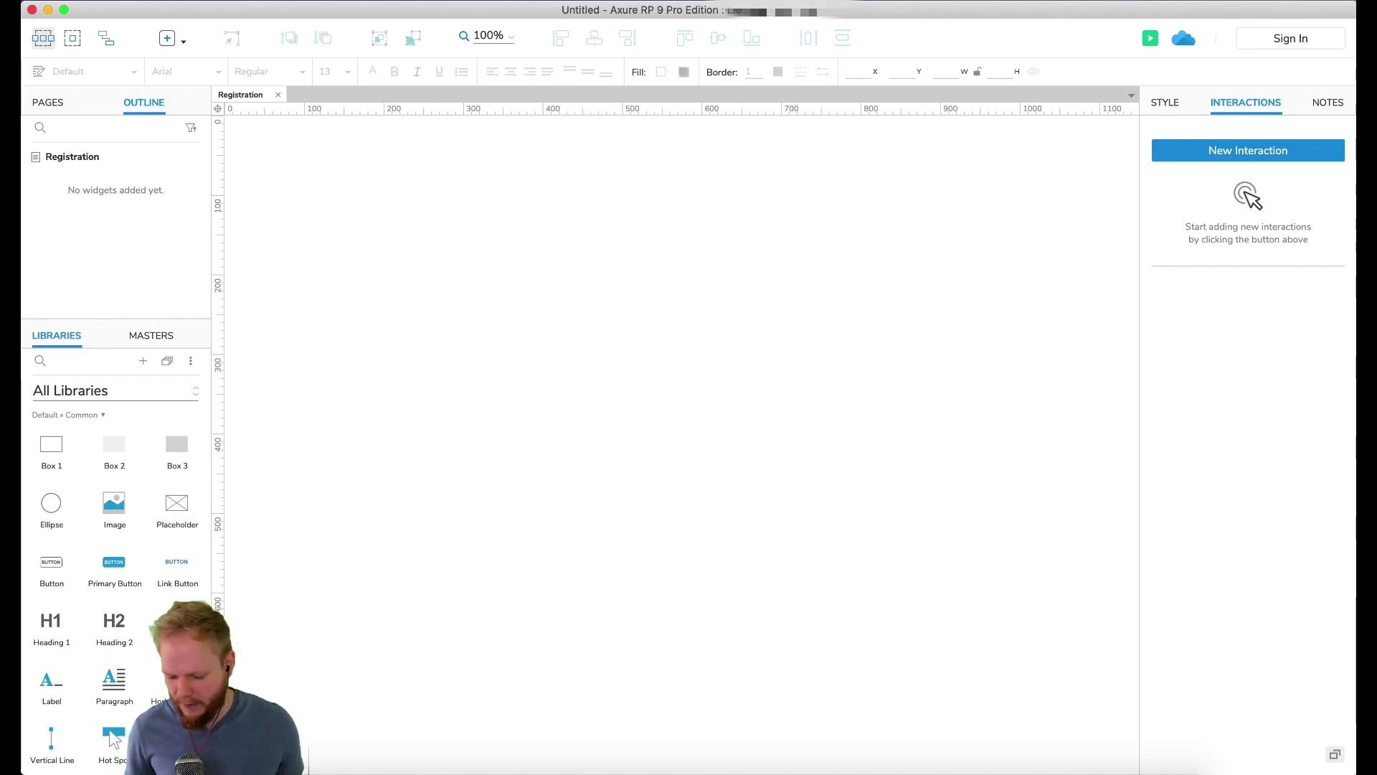
Step: Move the Patterns_v1 window to the top-left and select the JOIN and VIEW buttons
left_click_drag(865, 75, 823, 18)
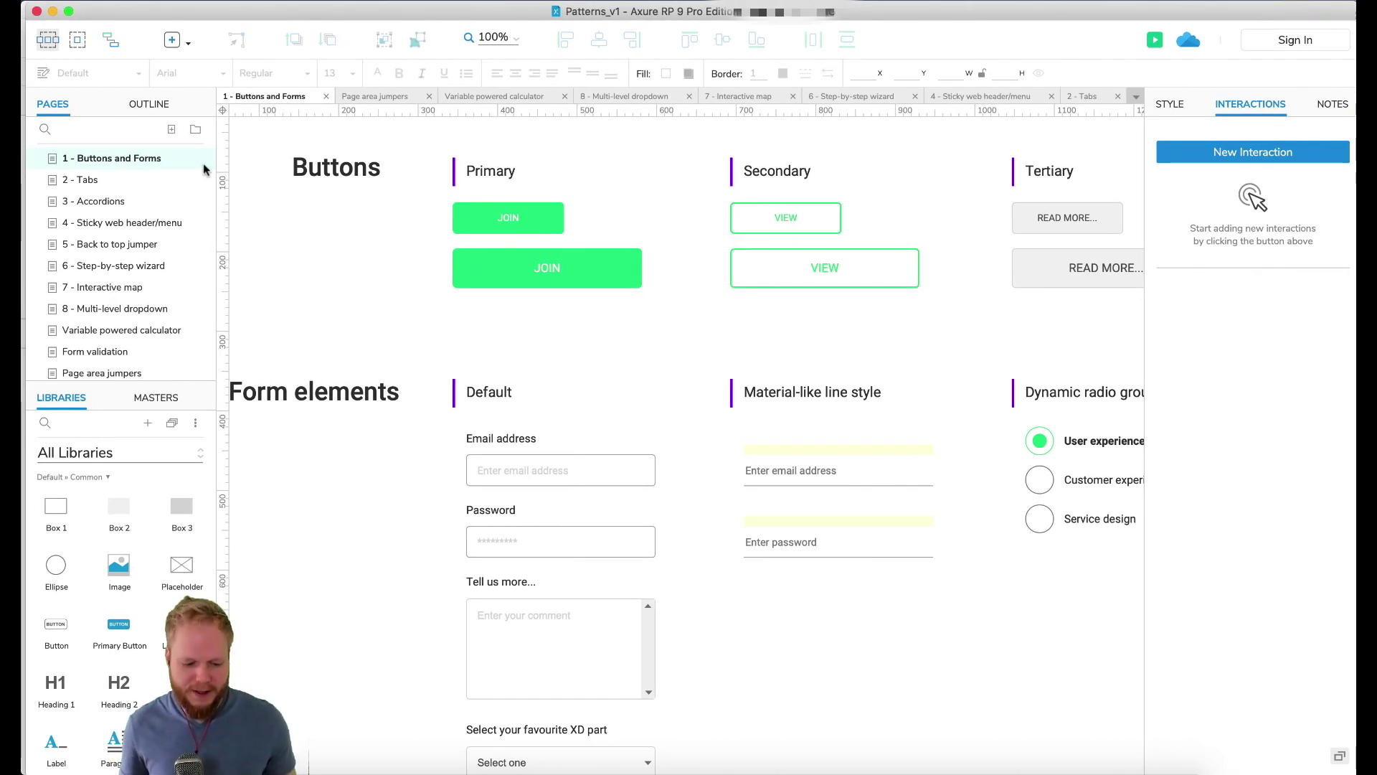
left_click(466, 264)
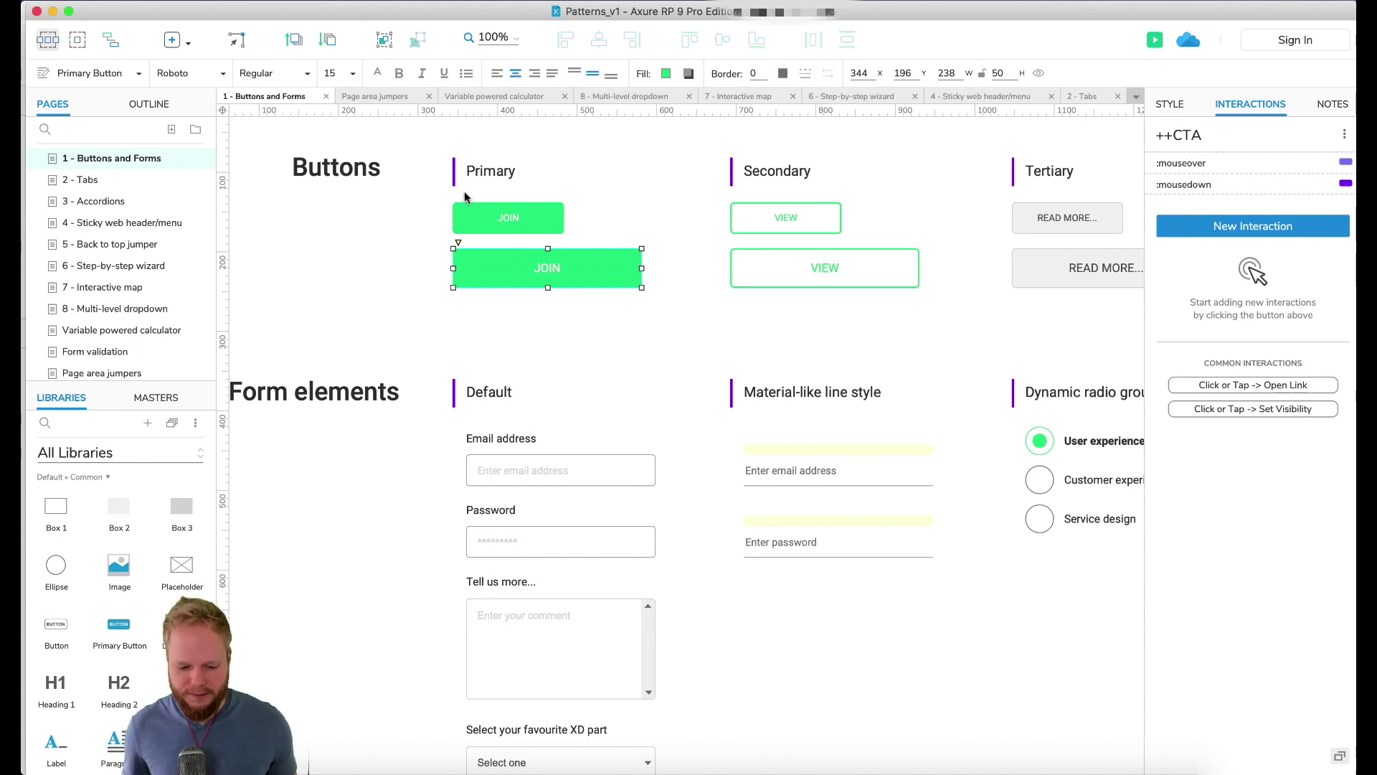
left_click(816, 210)
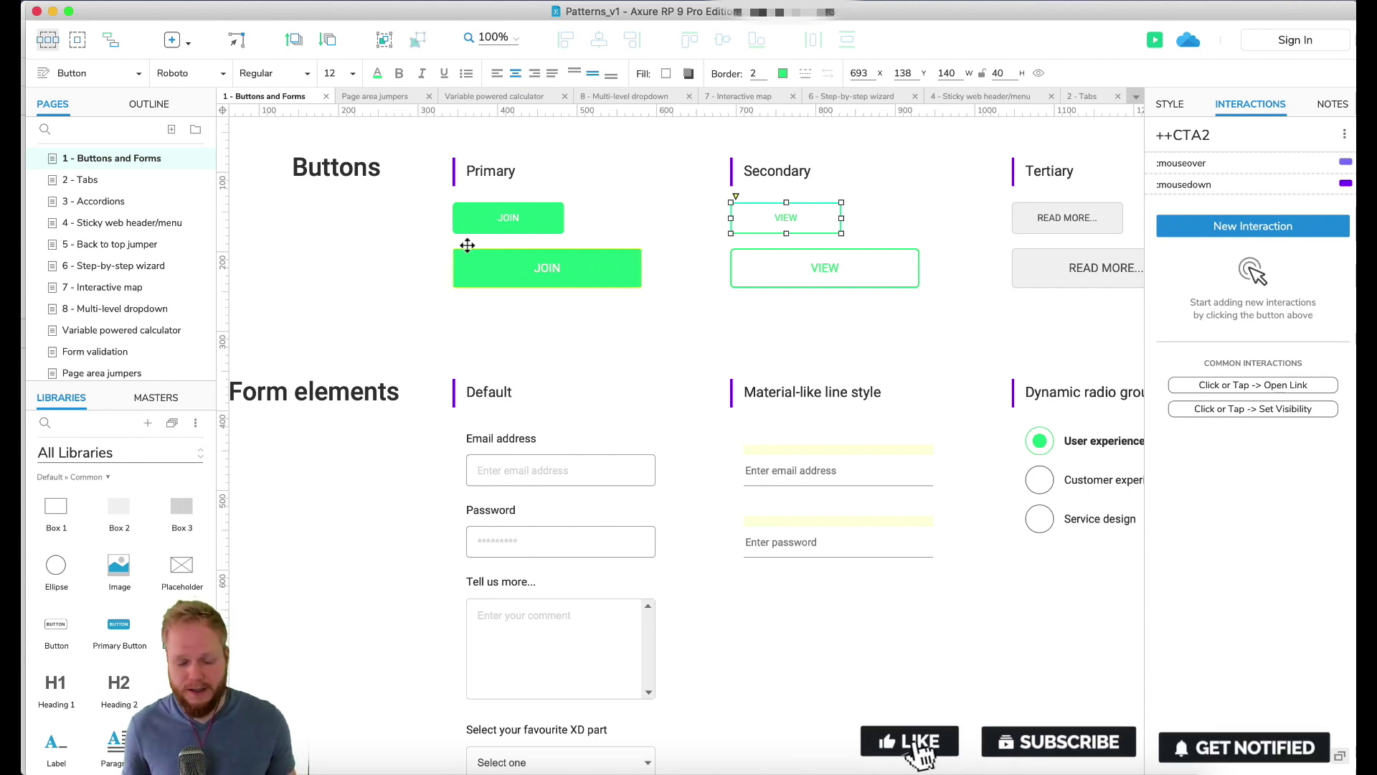
Step: Preview the project in Chrome and reload the 1 - Buttons and Forms page
key("super+period")
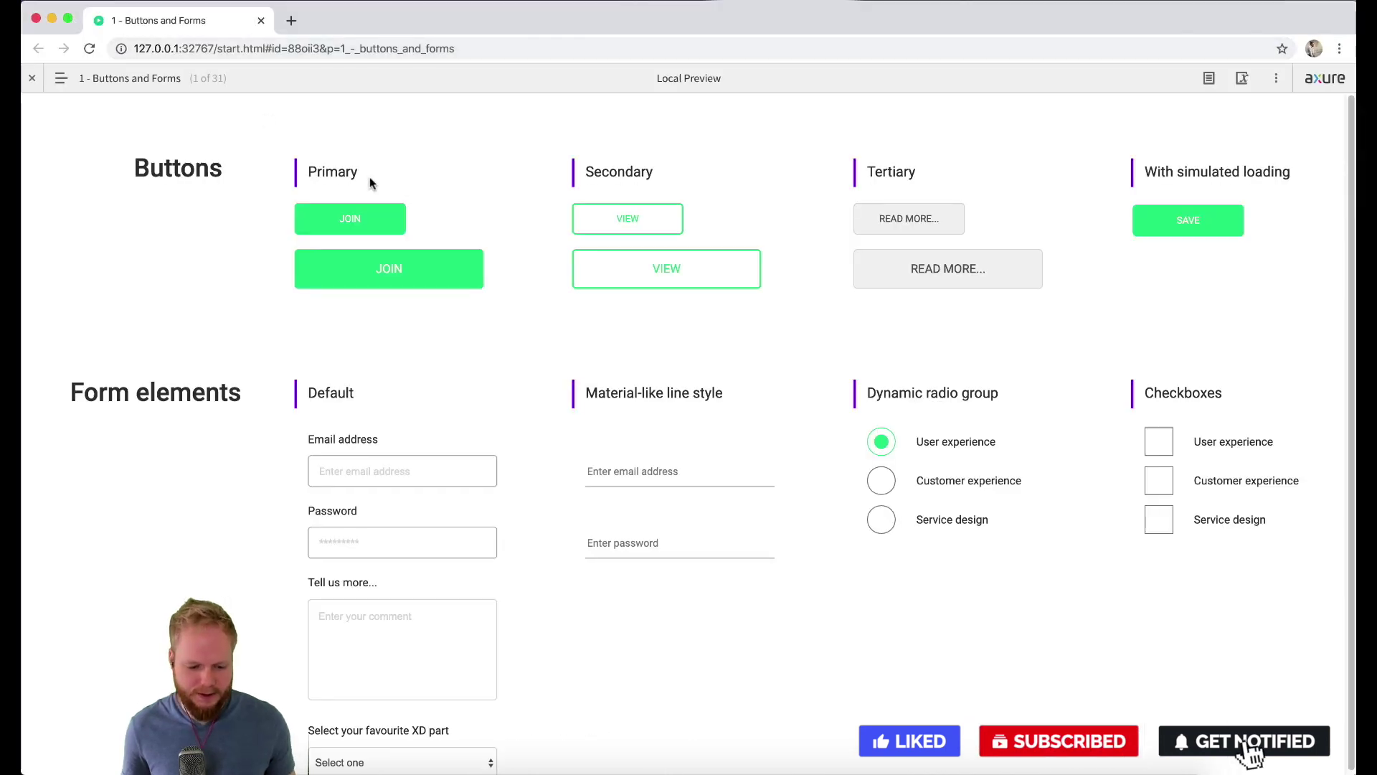
left_click(105, 77)
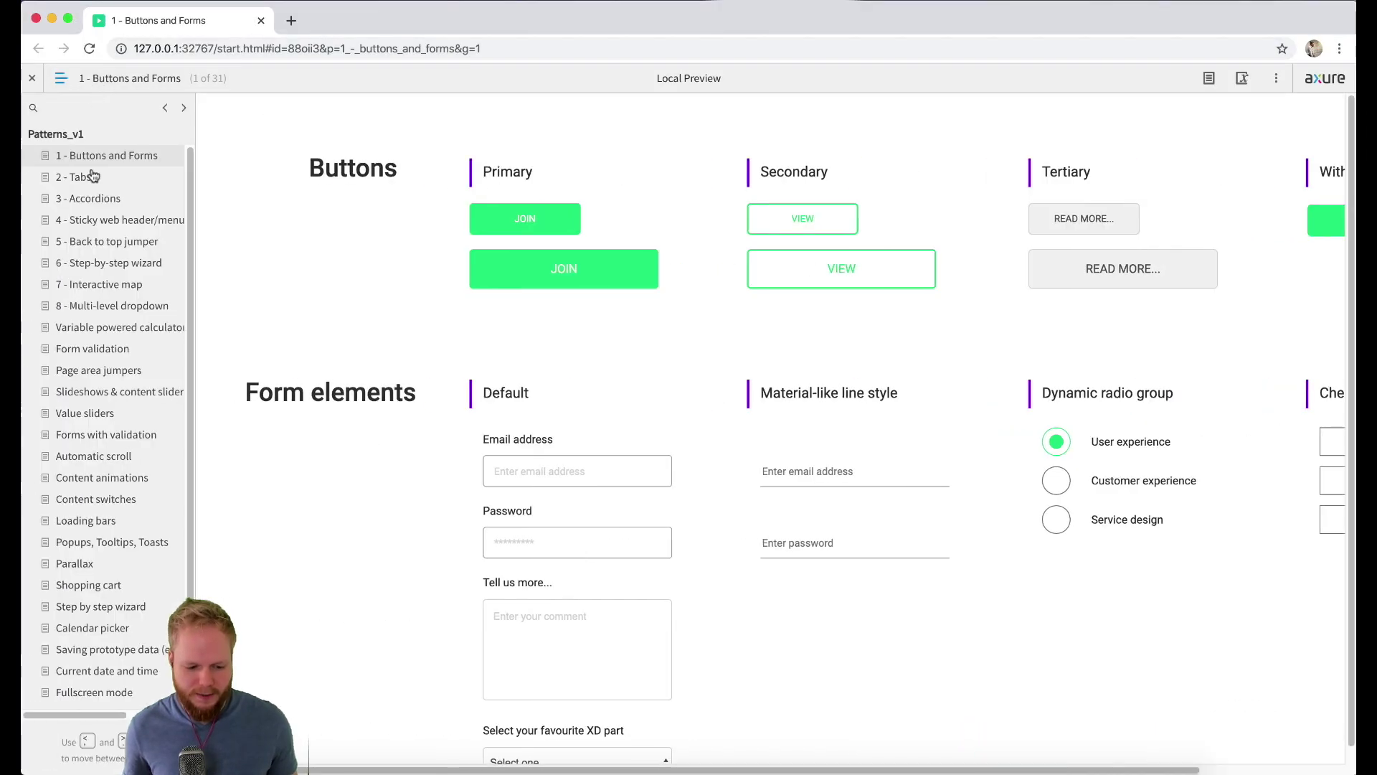
scroll(93, 717, "down", 1)
scroll(113, 671, "up", 1)
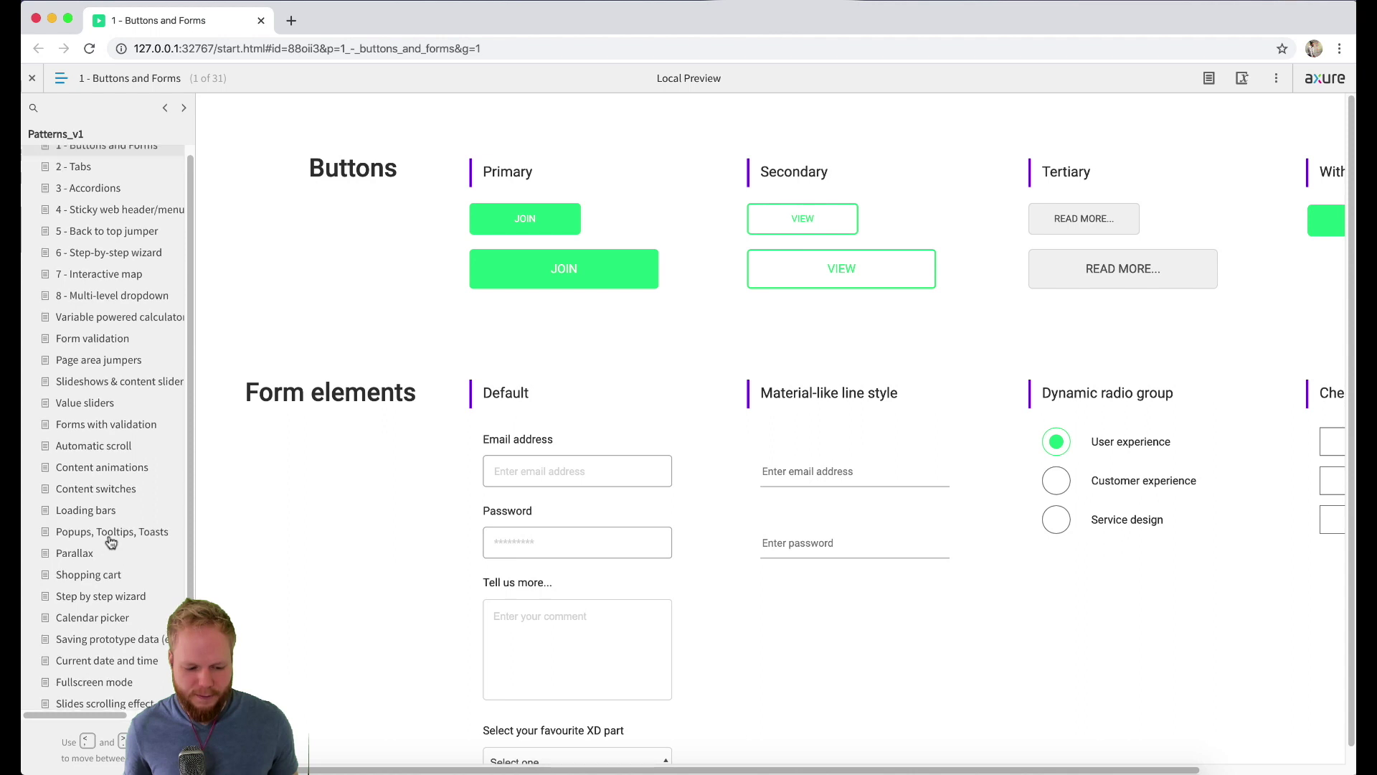
left_click(113, 156)
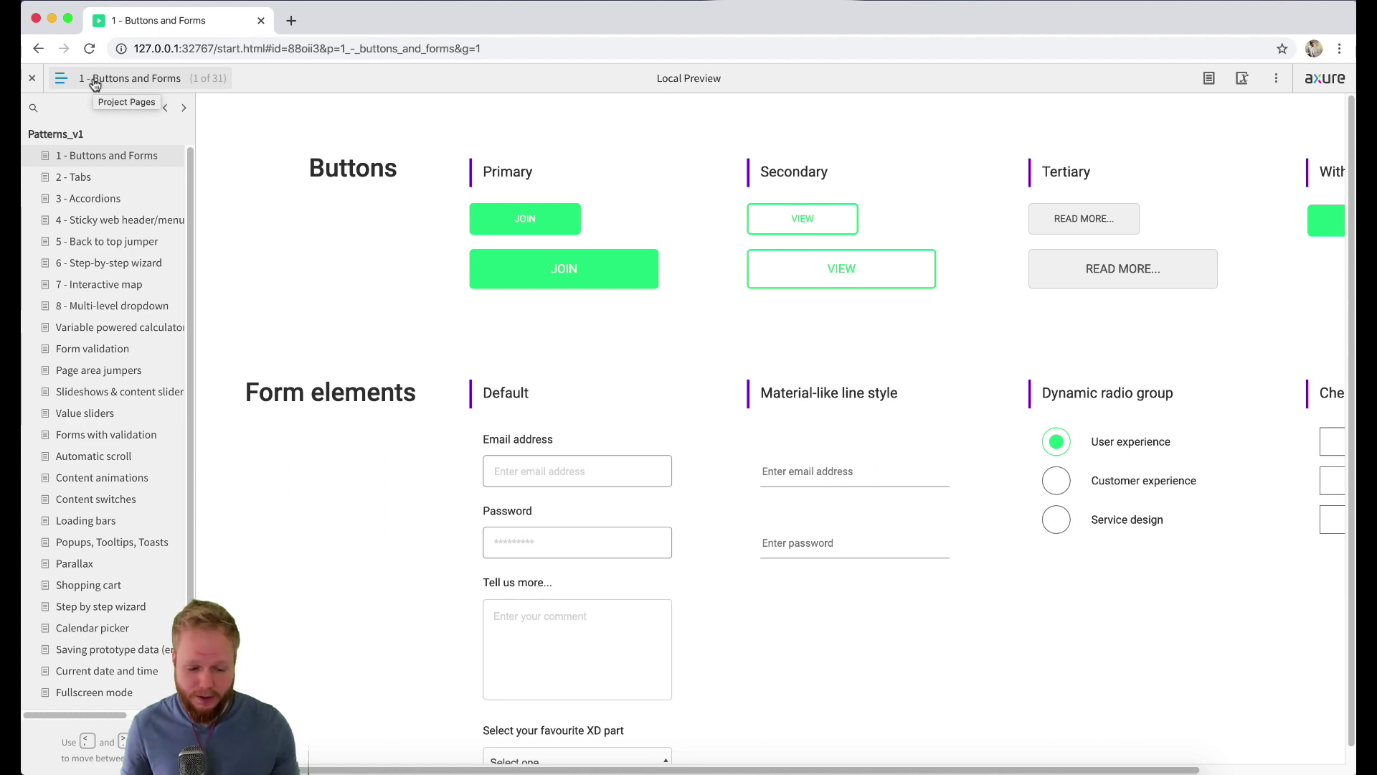
left_click(95, 85)
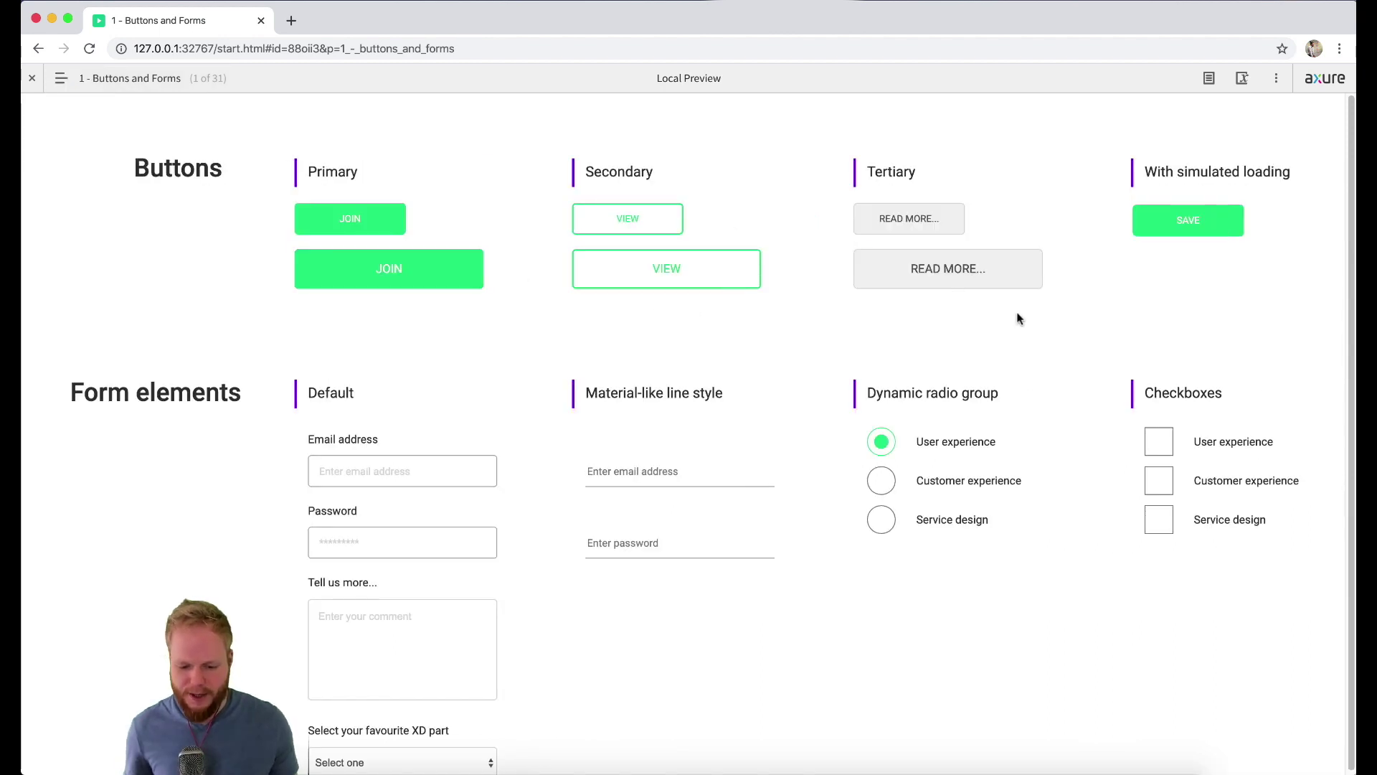
Step: Test the SAVE loading button, the User experience checkbox and the experience radio options
left_click(1192, 224)
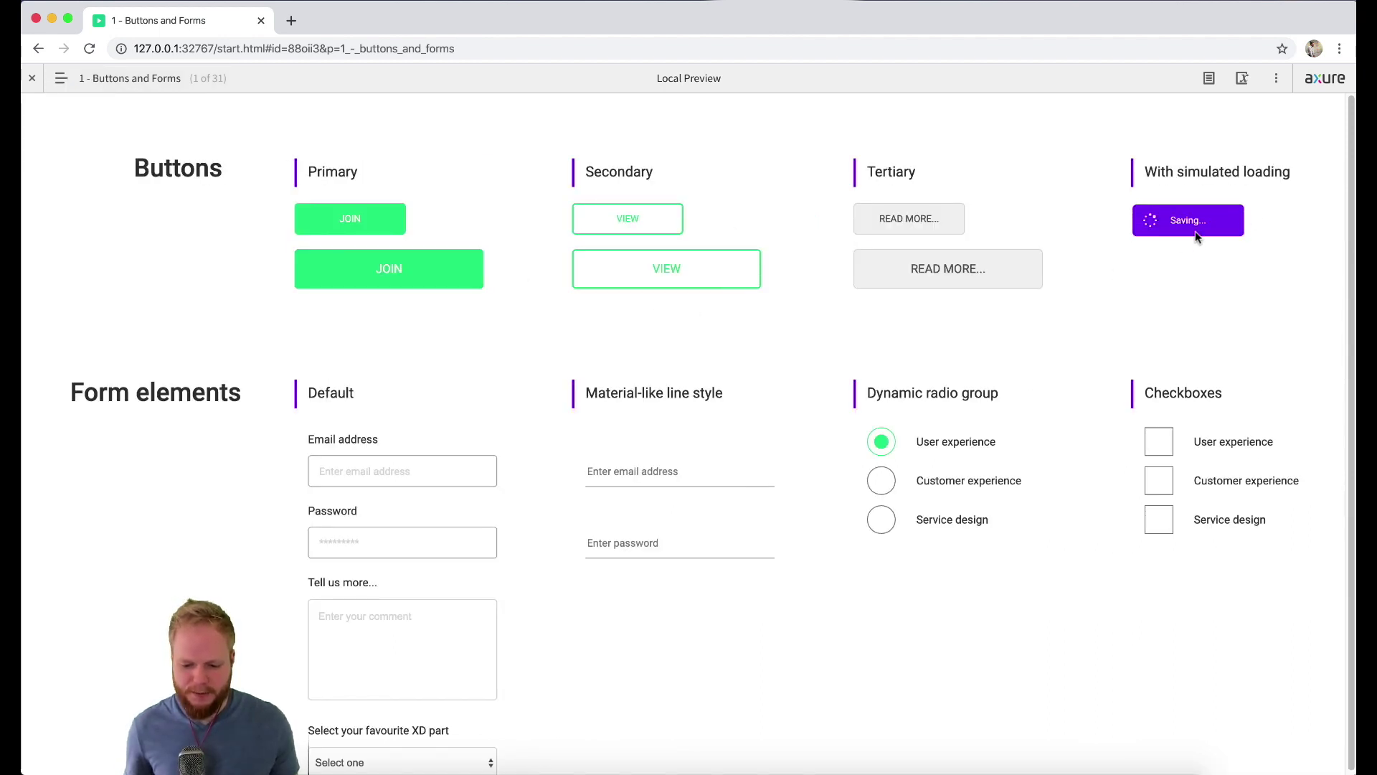
left_click(1165, 443)
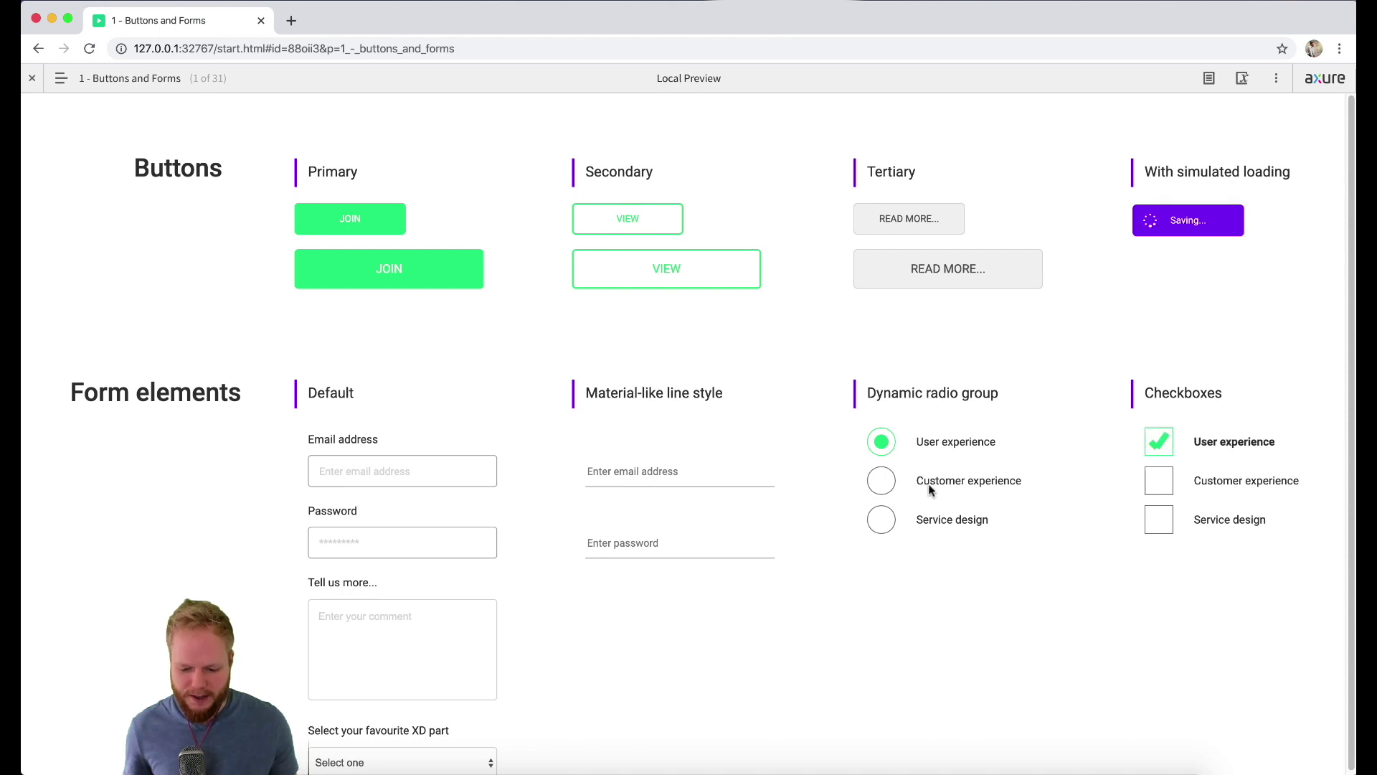
left_click(884, 488)
left_click(884, 521)
left_click(884, 482)
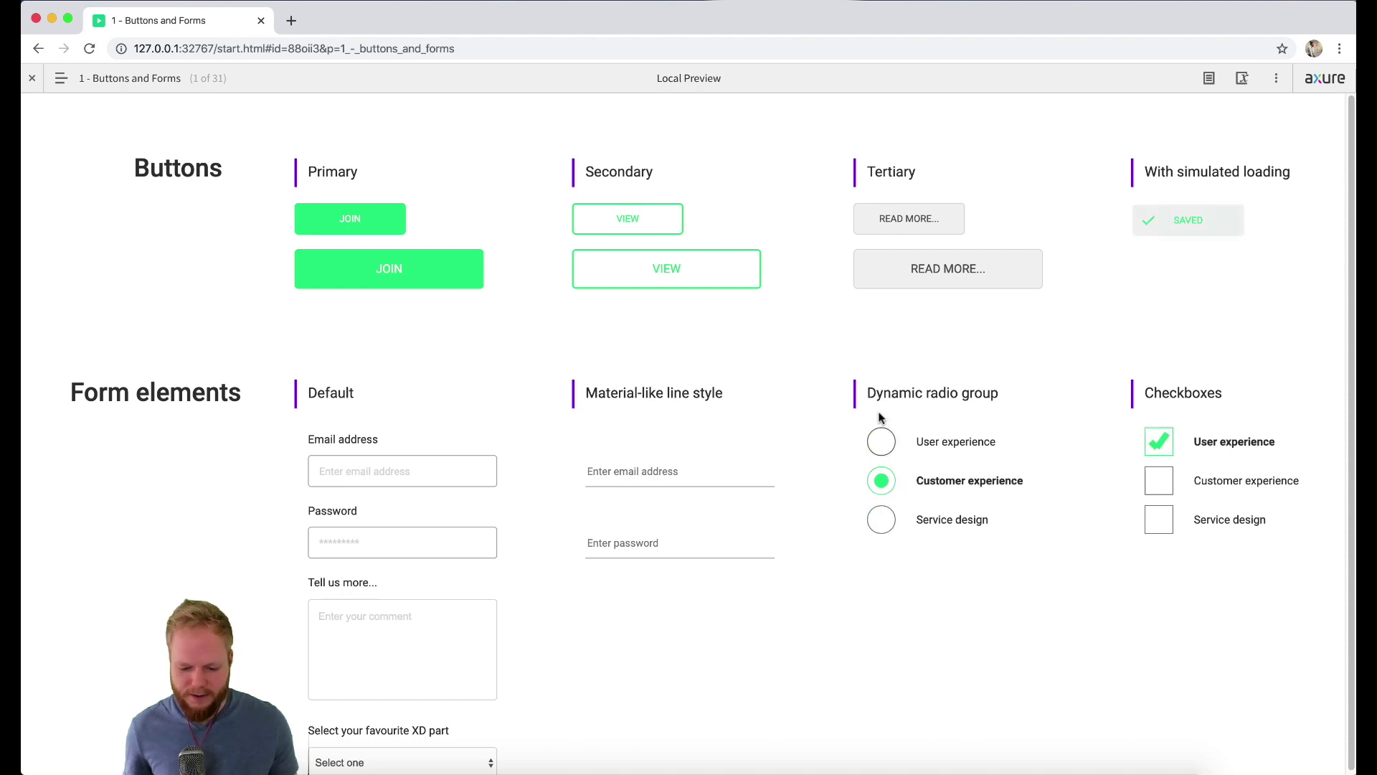
Step: Type sample text into the line-style email and password fields and try the other inputs
left_click(615, 471)
type("sdfsdf")
left_click(615, 538)
type("sdf")
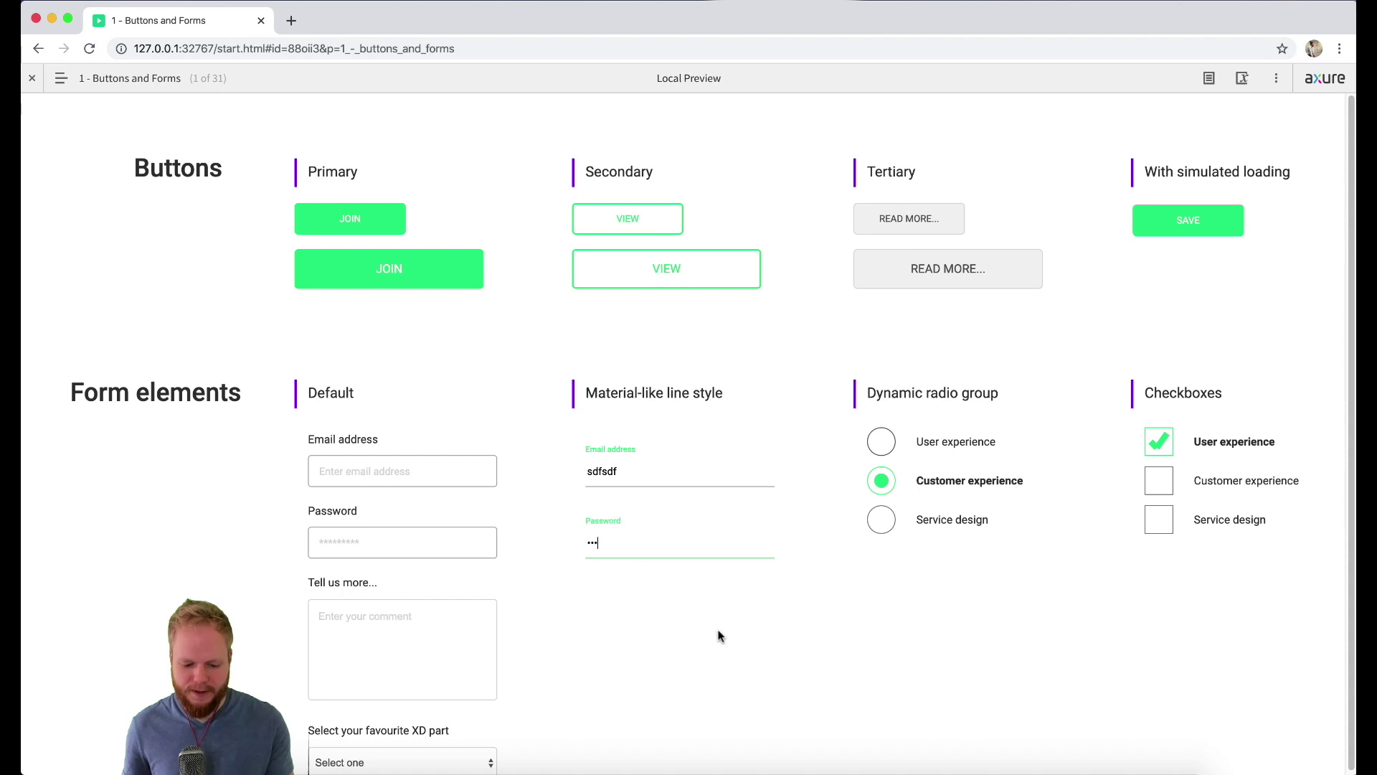
left_click(541, 649)
left_click(382, 539)
left_click(401, 463)
left_click(376, 618)
scroll(696, 671, "down", 1)
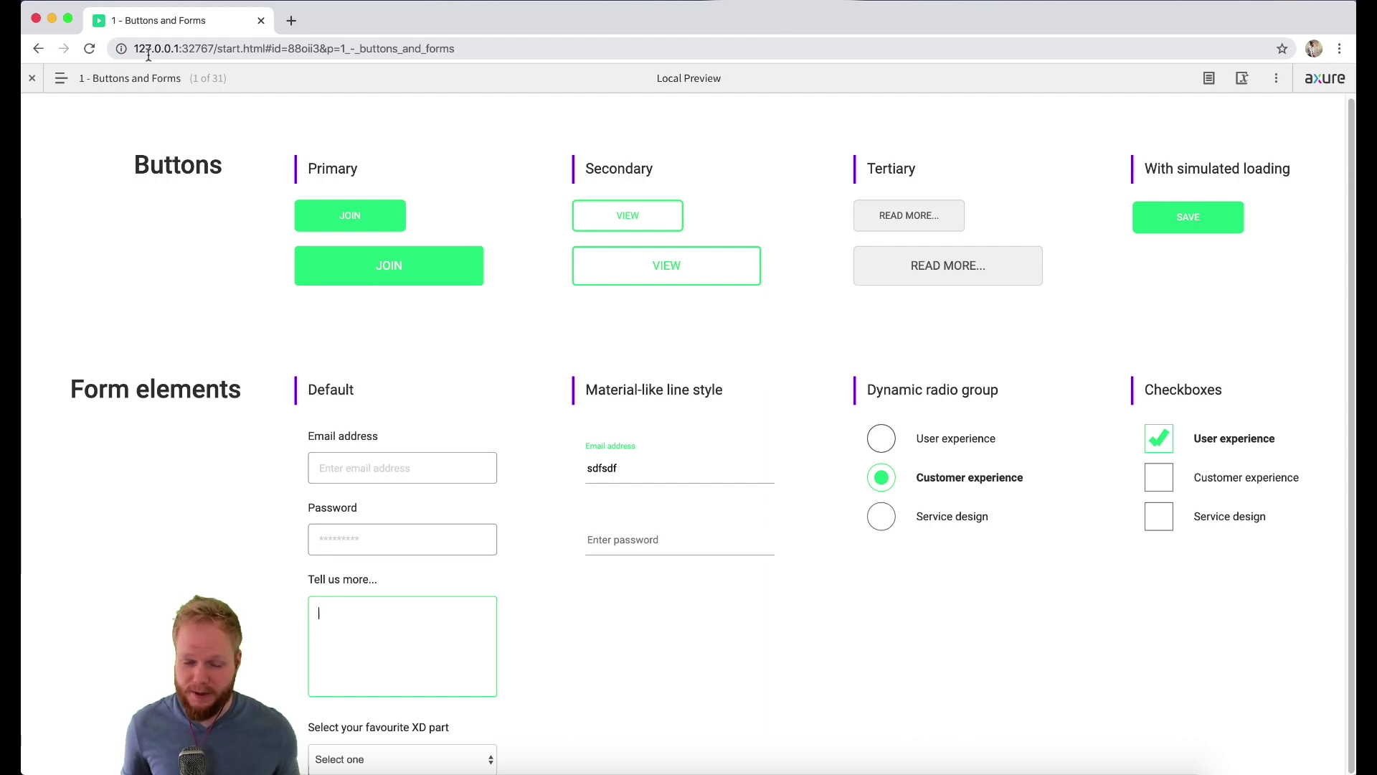
Step: Close the preview, select the Registration form's Password label and field, then preview the page
left_click(261, 21)
left_click(798, 660)
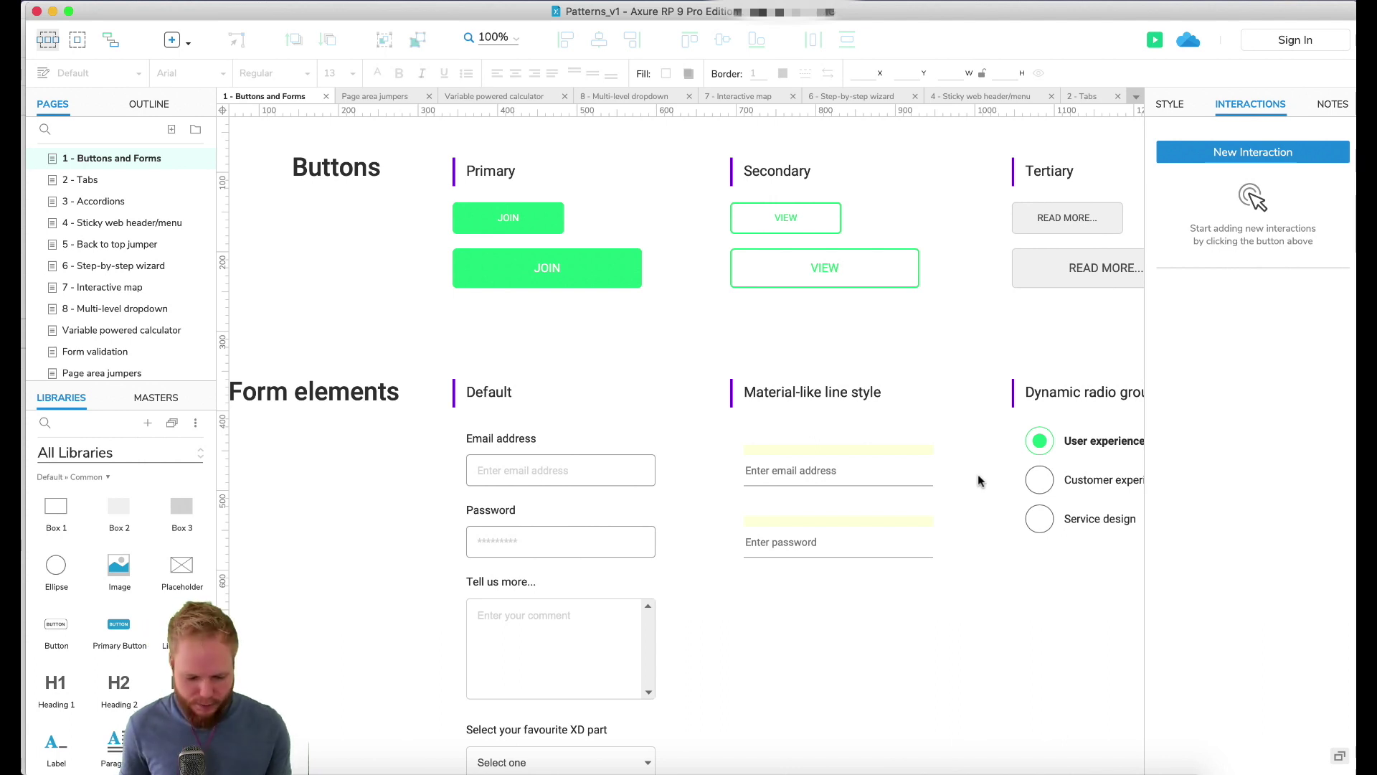
scroll(980, 481, "down", 2)
left_click_drag(459, 430, 660, 488)
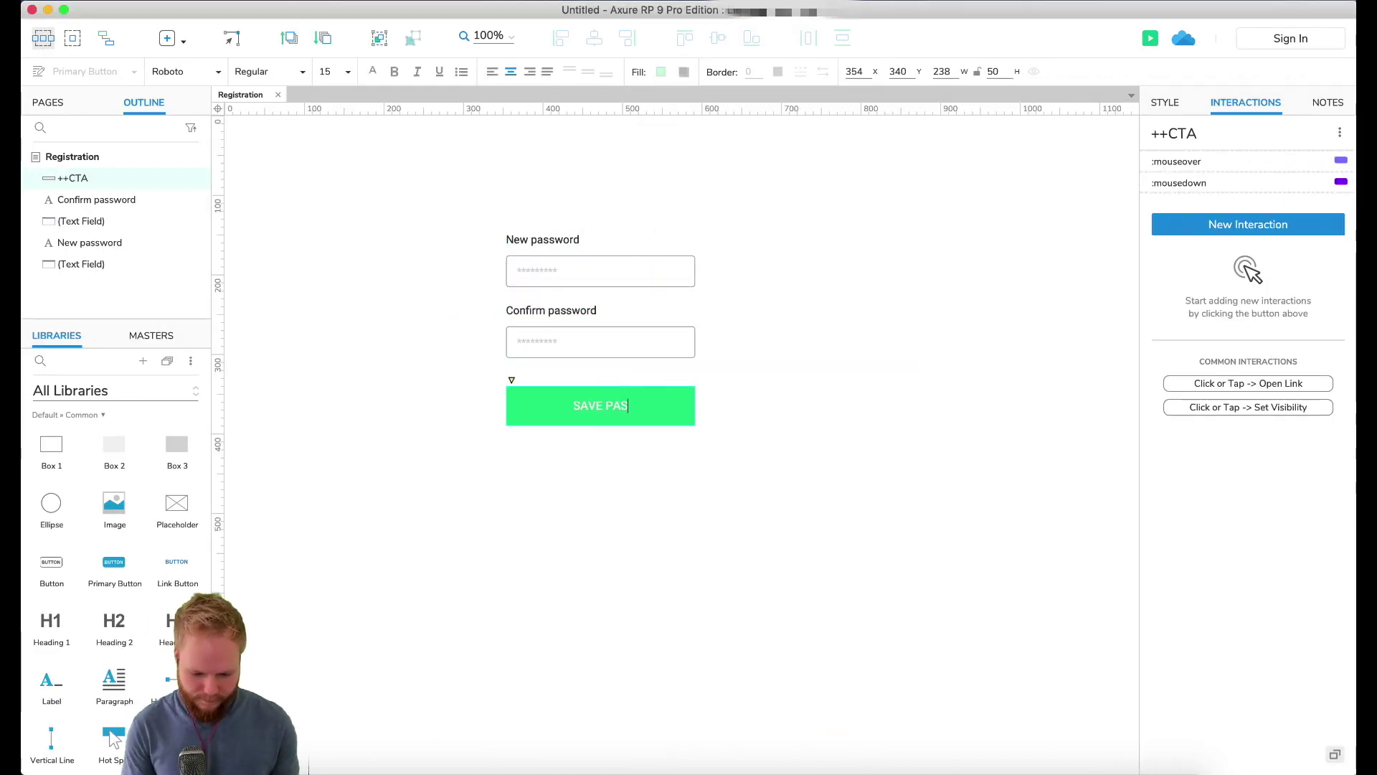
left_click(870, 308)
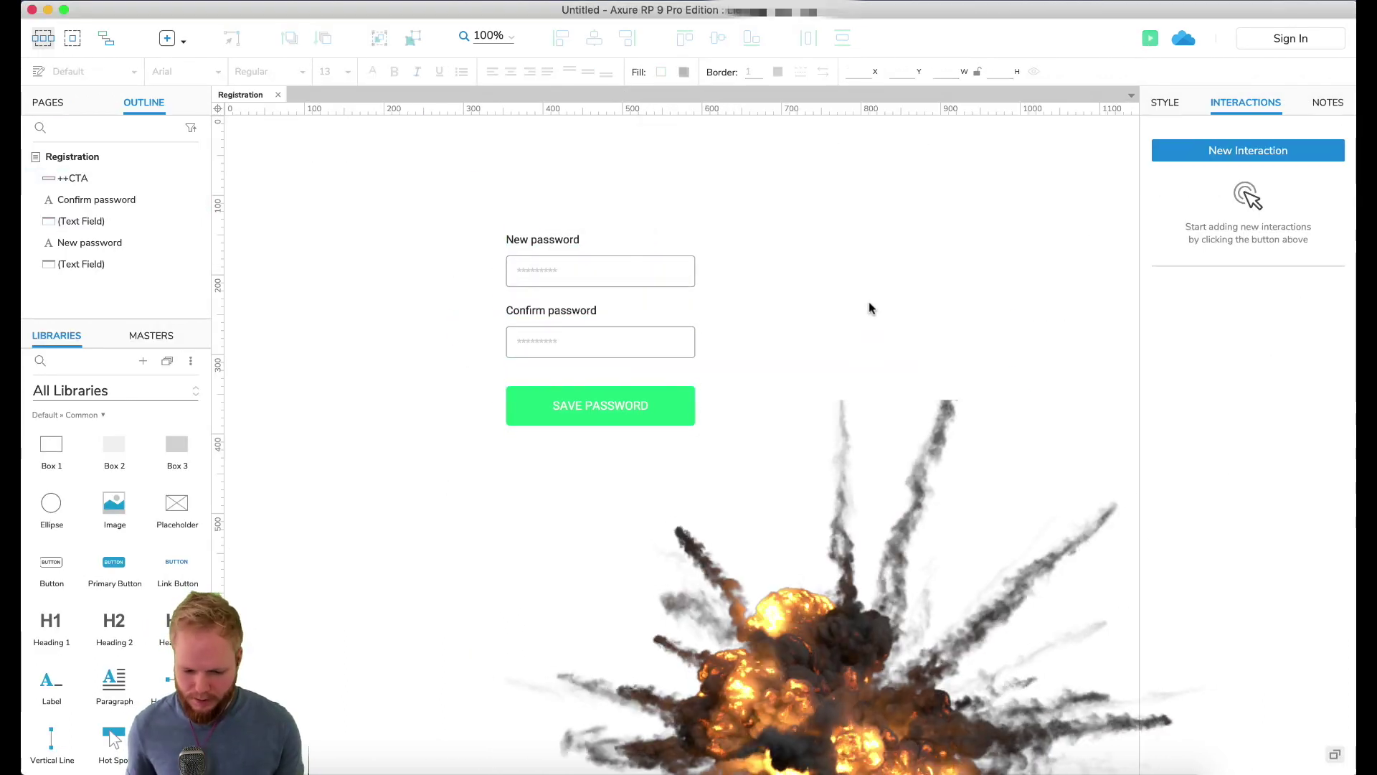
key("super+period")
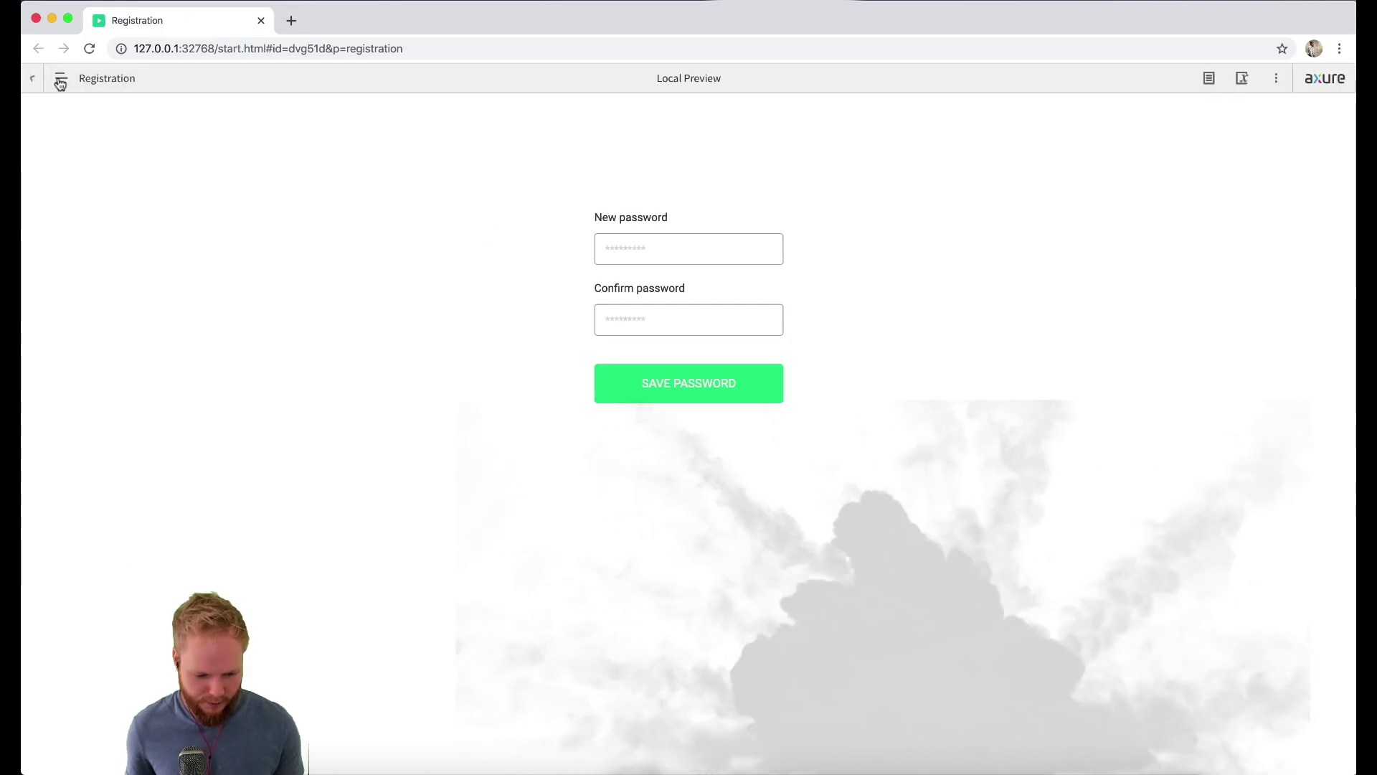
Step: Try the New password and Confirm password fields and Save Password button, then close the preview
left_click(676, 262)
left_click(677, 317)
left_click(742, 358)
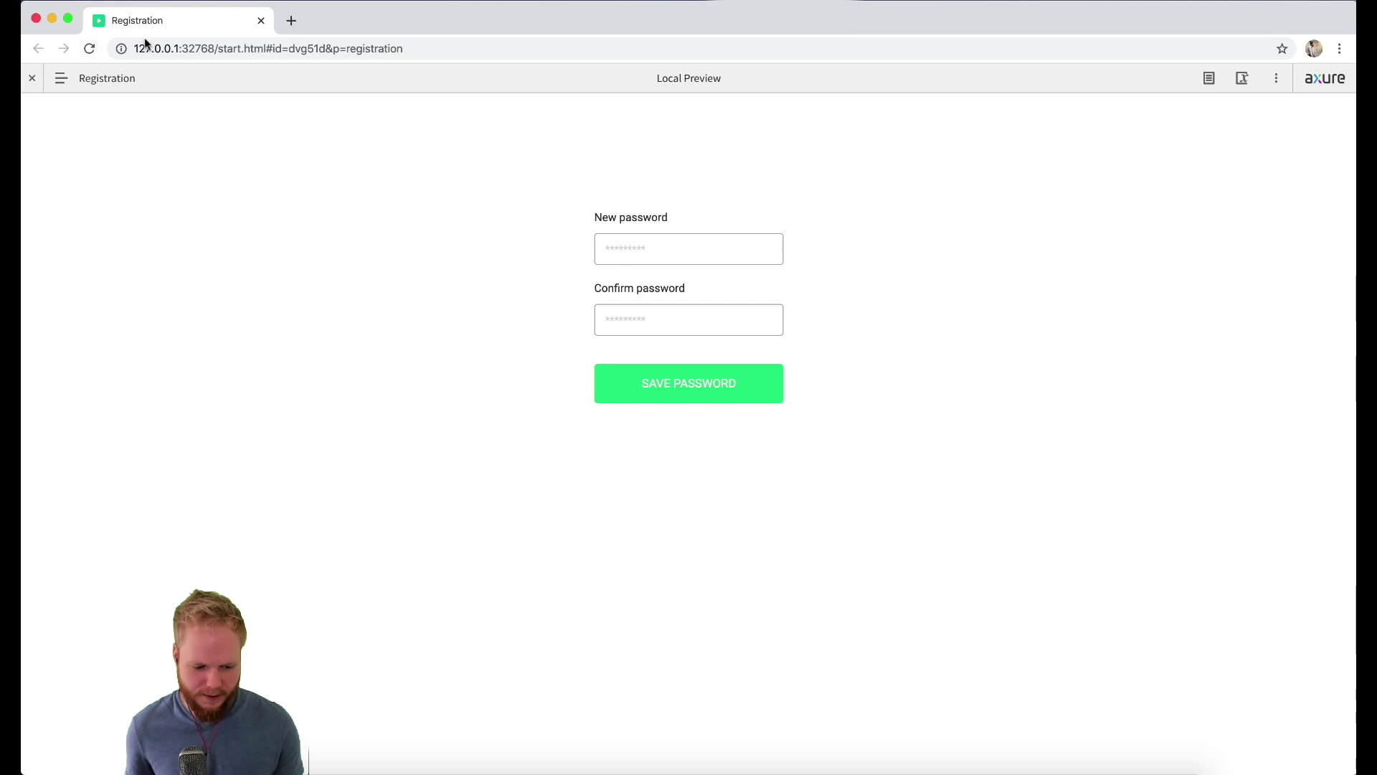
left_click(261, 20)
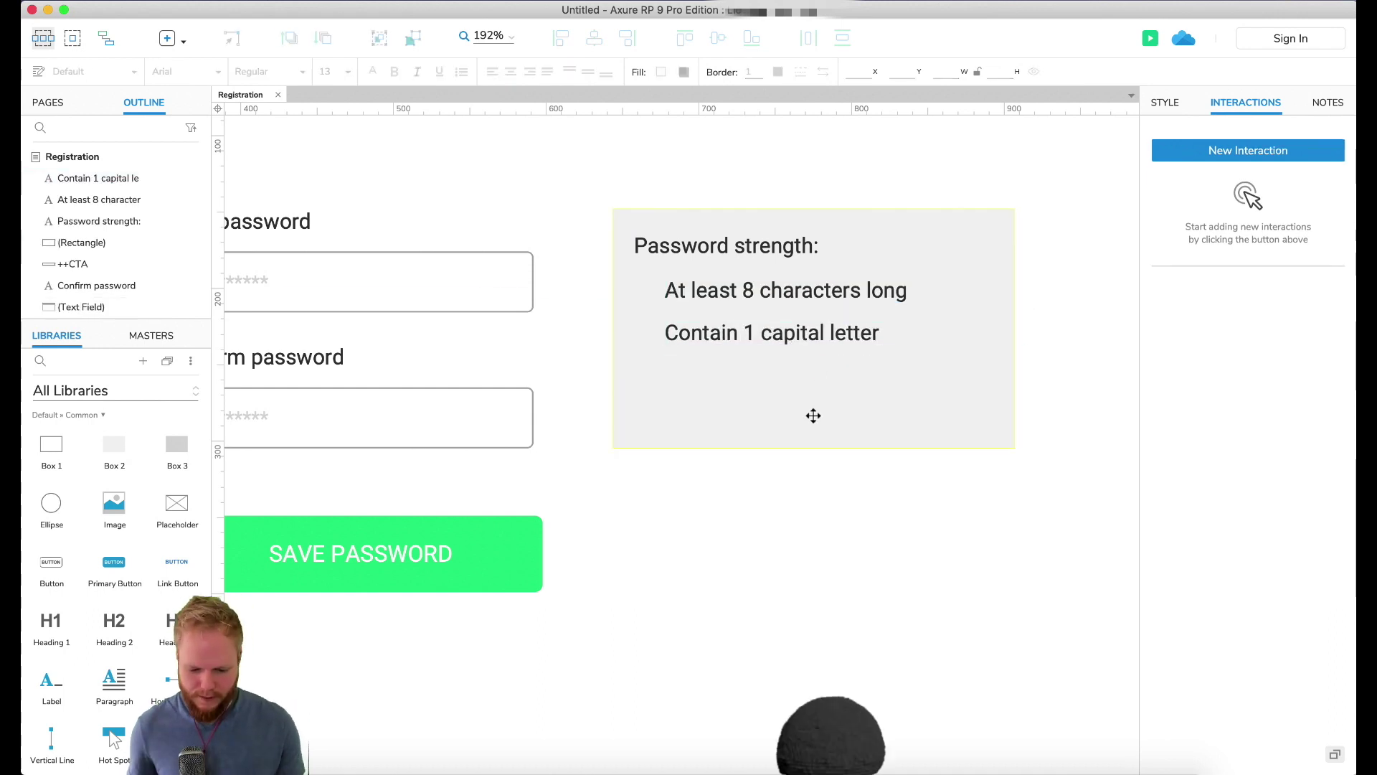
Step: Nudge both password criteria lines down slightly
left_click(882, 303)
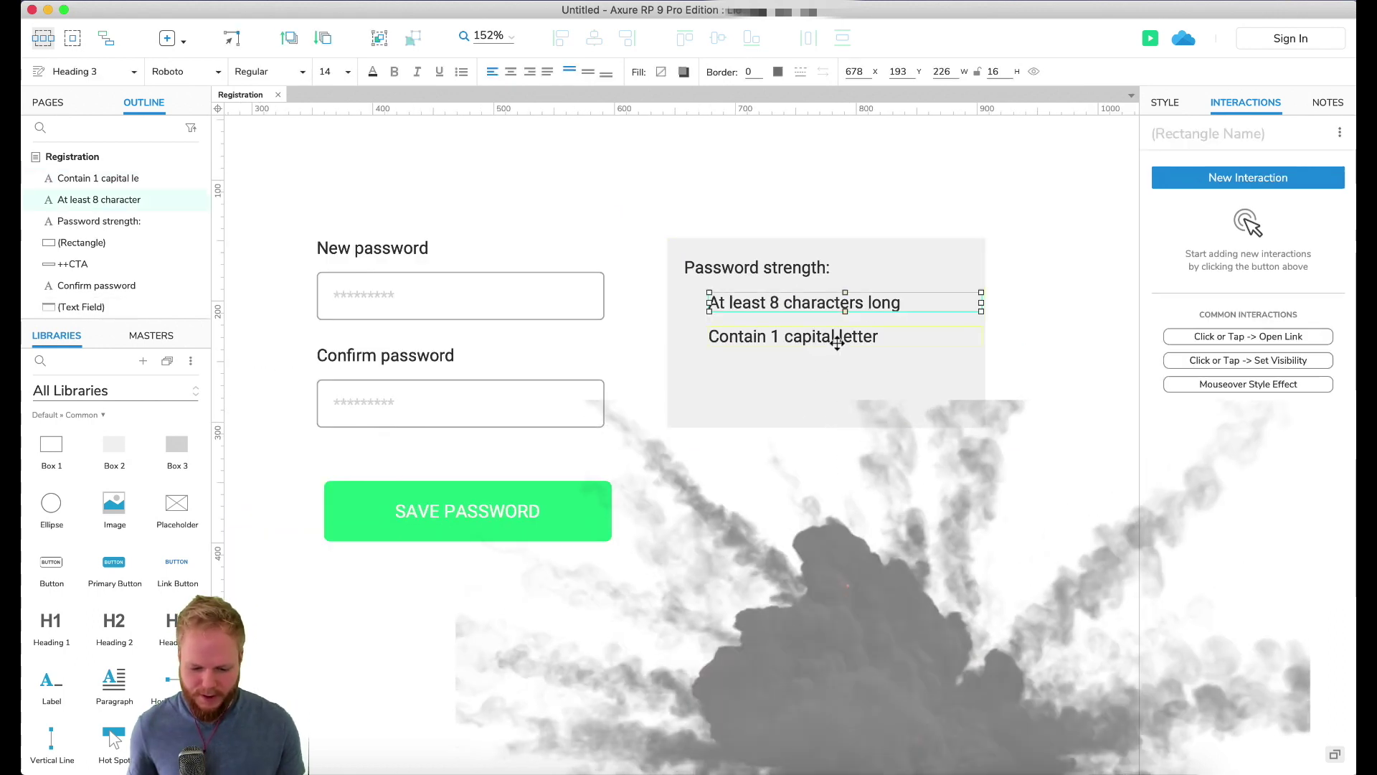
left_click(839, 338, "shift")
left_click_drag(838, 343, 838, 345)
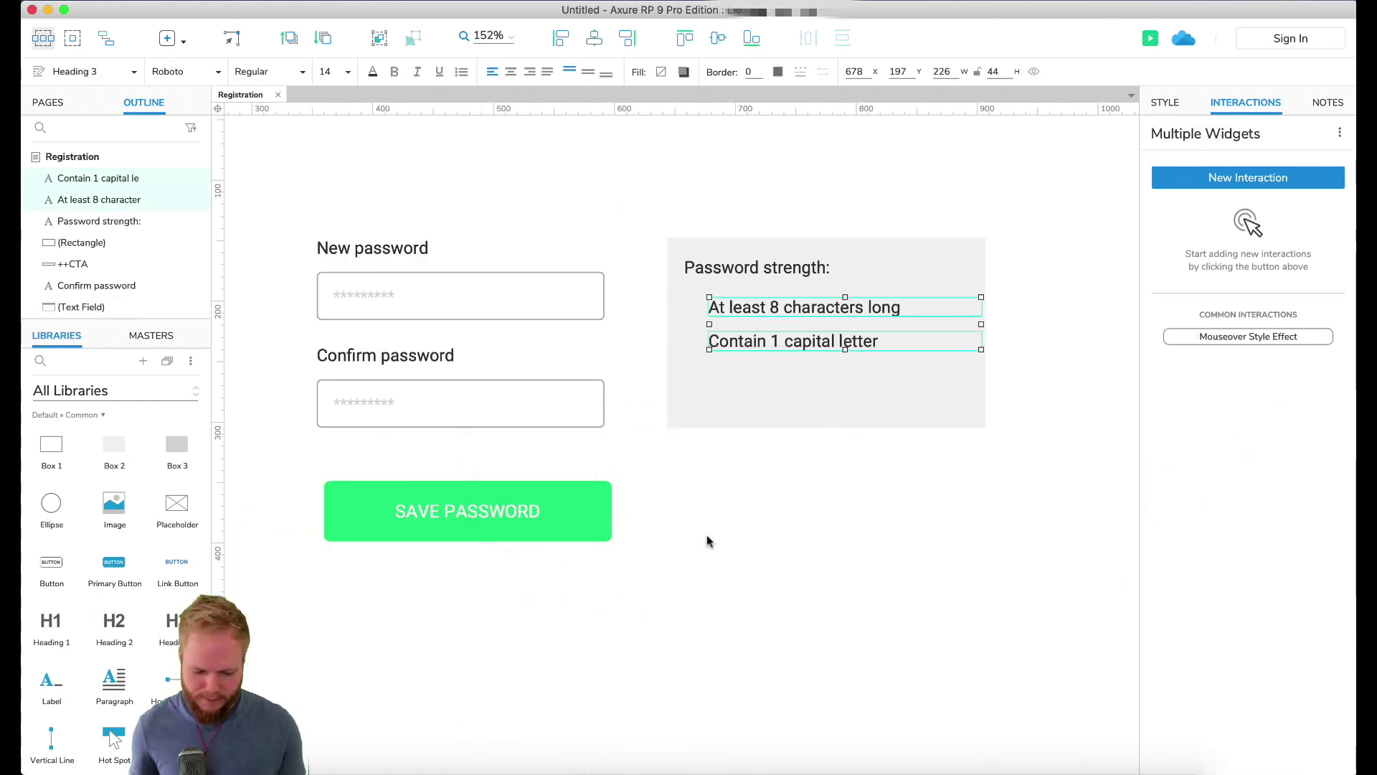
left_click(718, 554)
scroll(775, 298, "up", 5)
Step: Duplicate the Password strength: label to its right, change it to WEAK and make it bold
left_click_drag(754, 258, 982, 259)
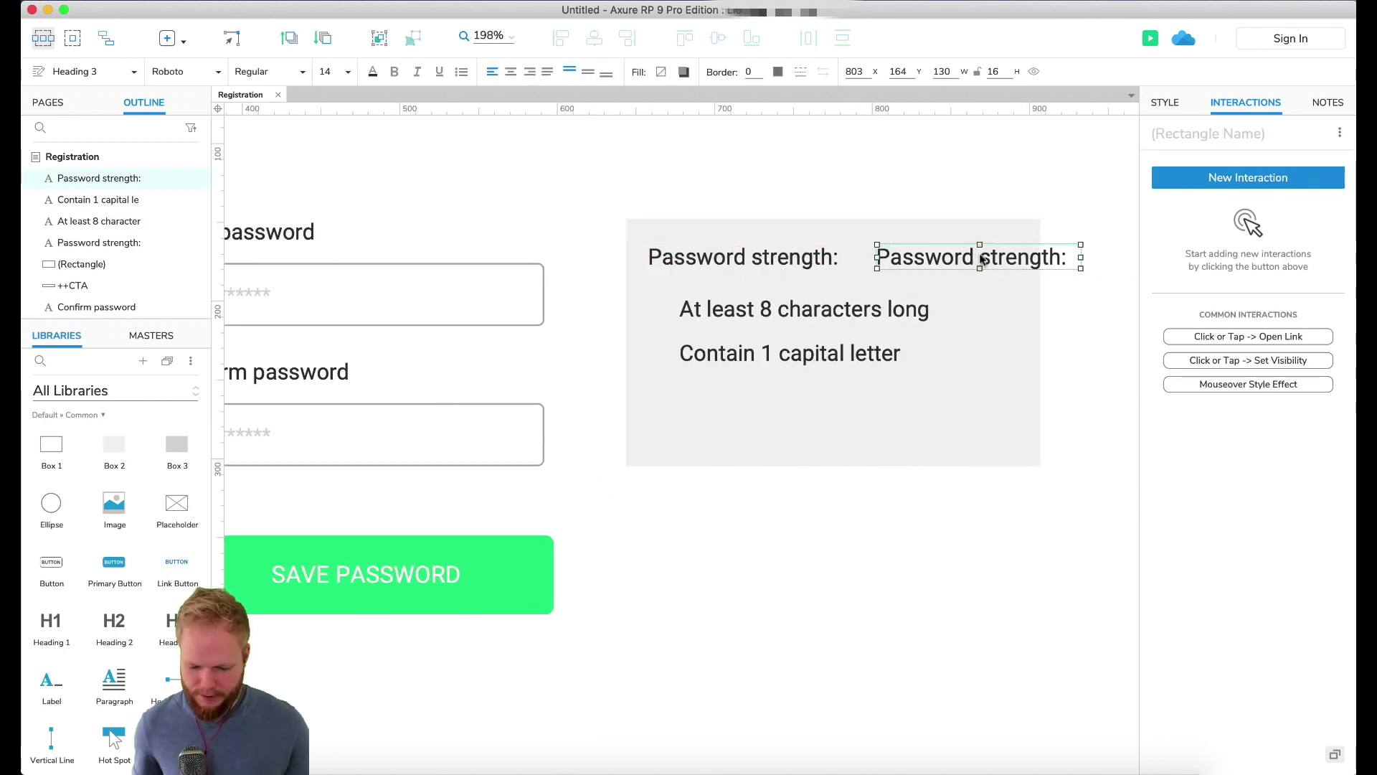
double_click(983, 260)
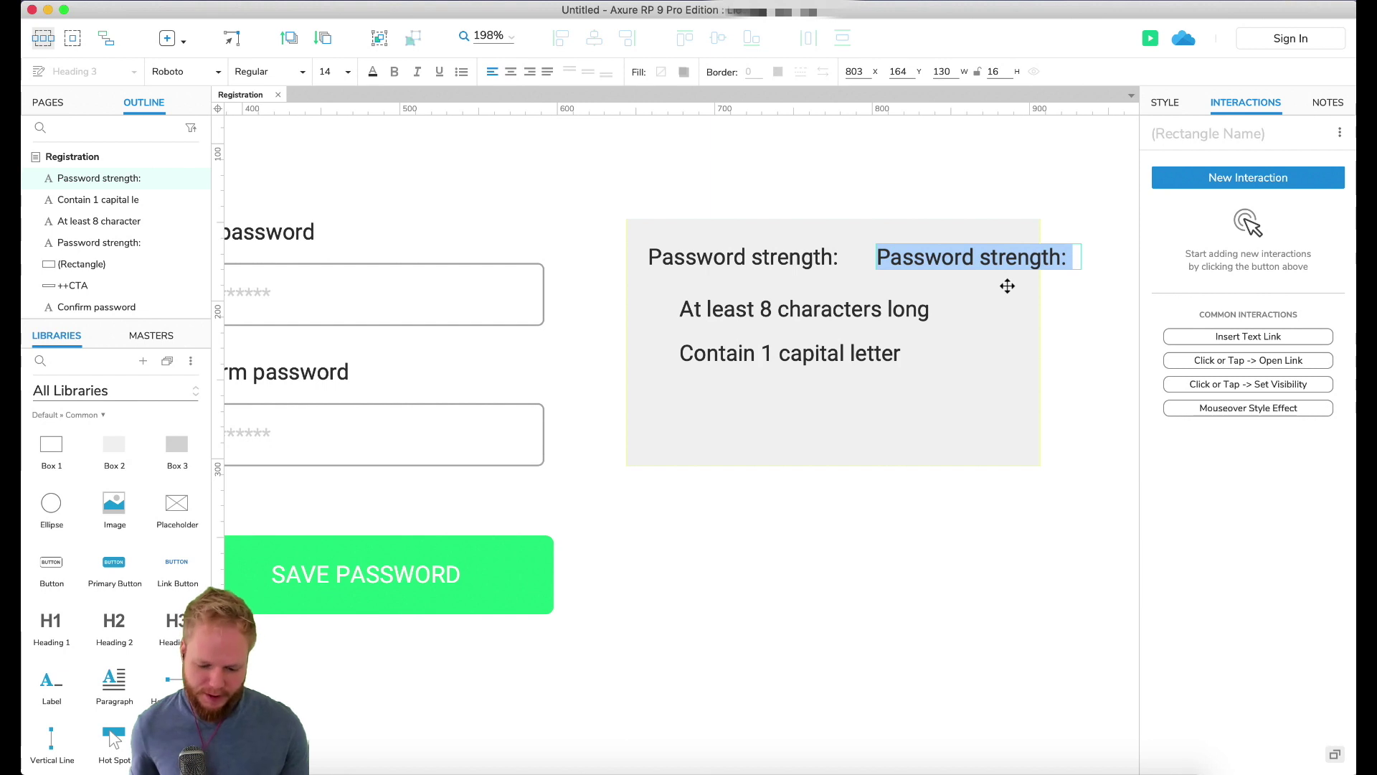
left_click(833, 258)
left_click(830, 309, "shift")
left_click(830, 359, "shift")
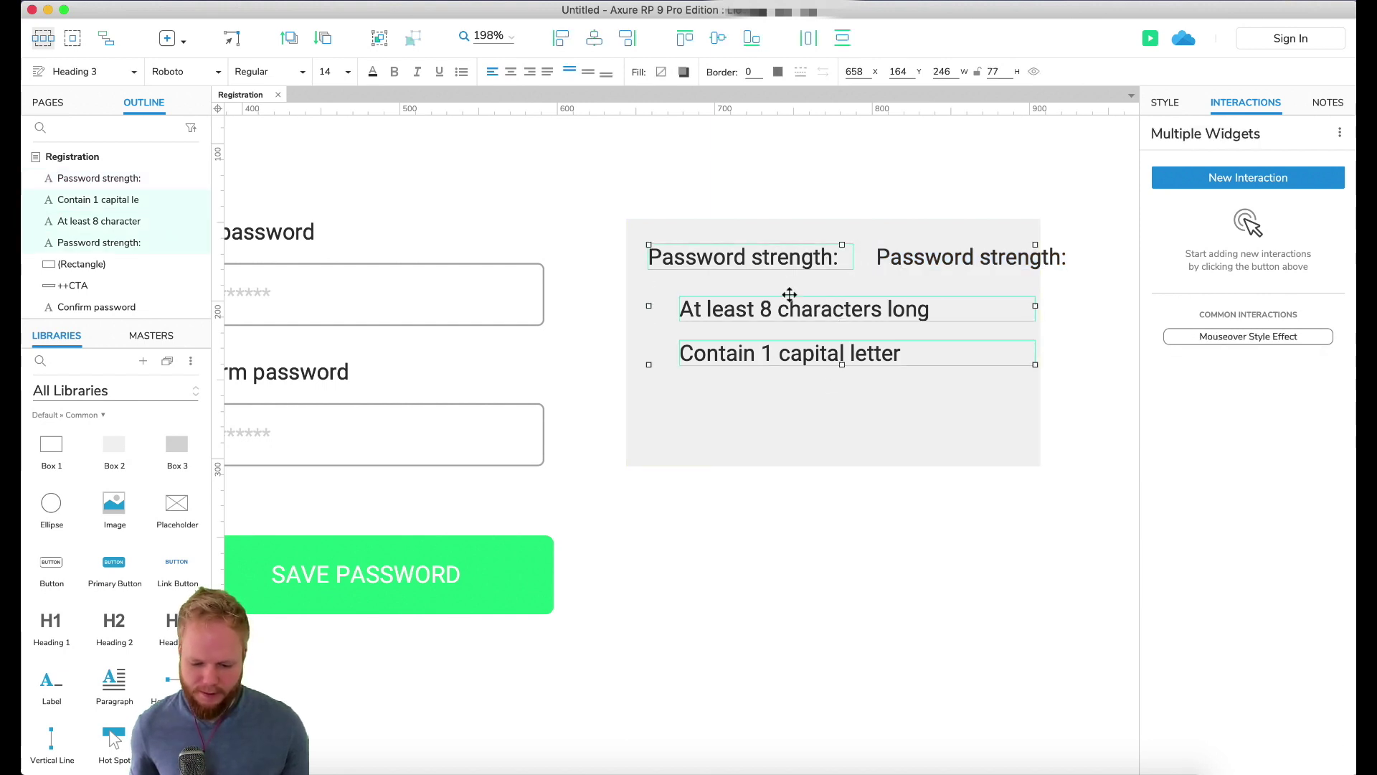
double_click(963, 258)
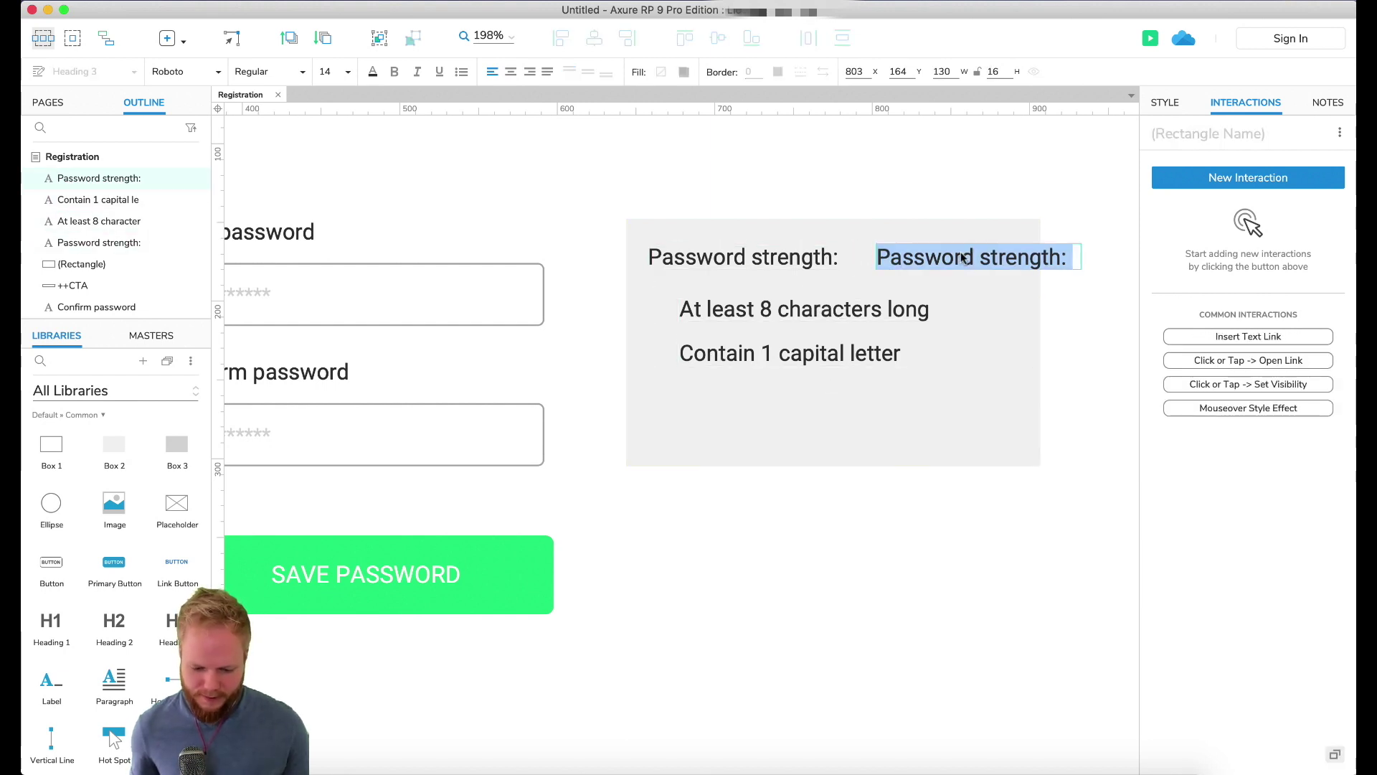
type("WEAKE")
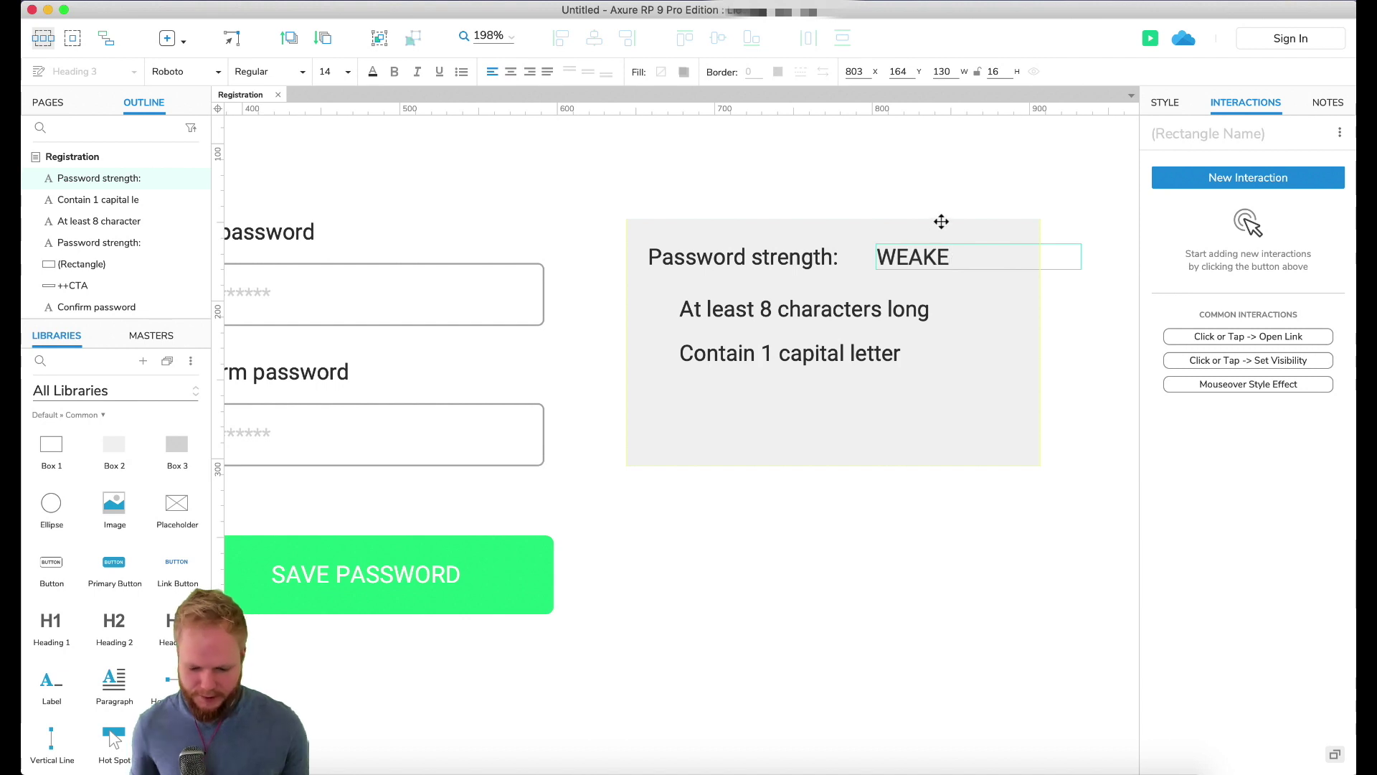
key("Escape")
key("super+b")
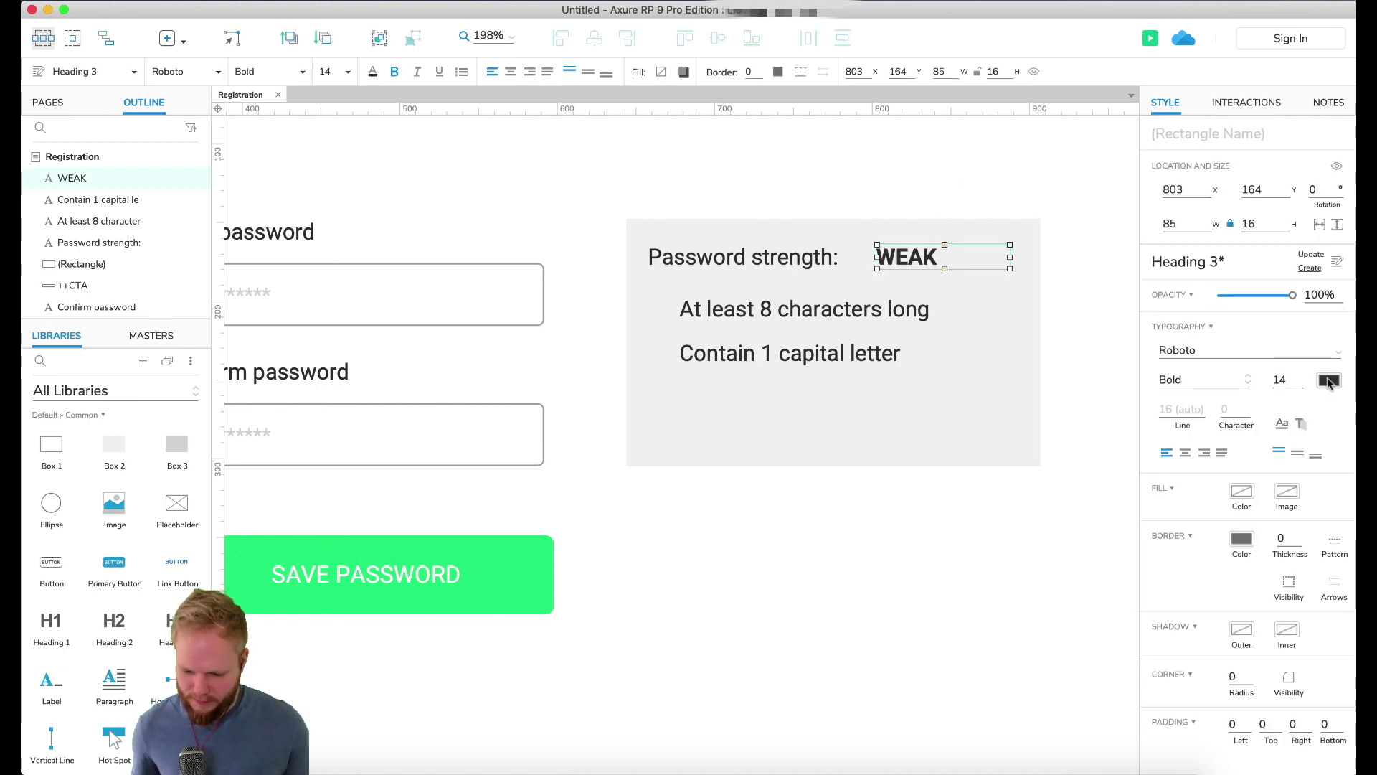
left_click(1328, 381)
Step: Colour WEAK red and convert it into a dynamic panel named ++strength
left_click(1183, 524)
right_click(901, 255)
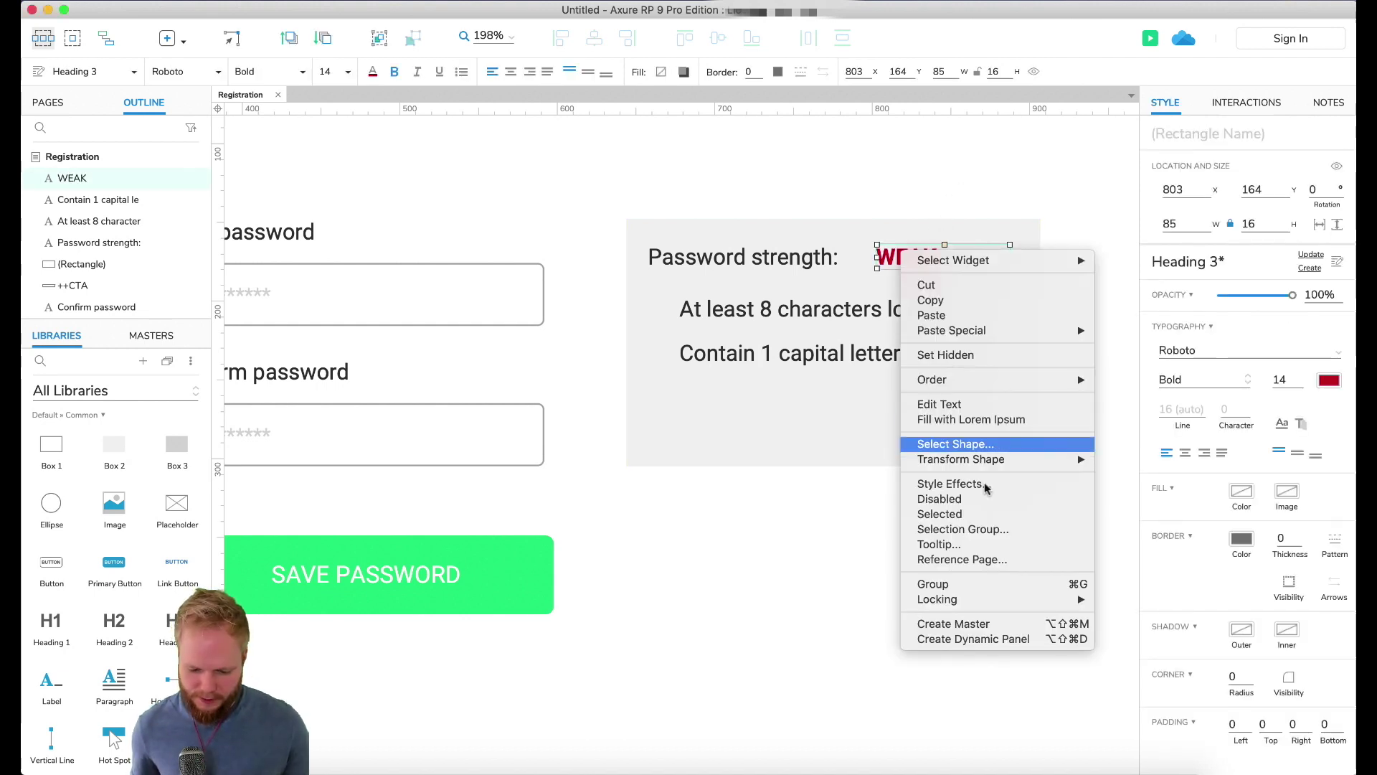
left_click(973, 639)
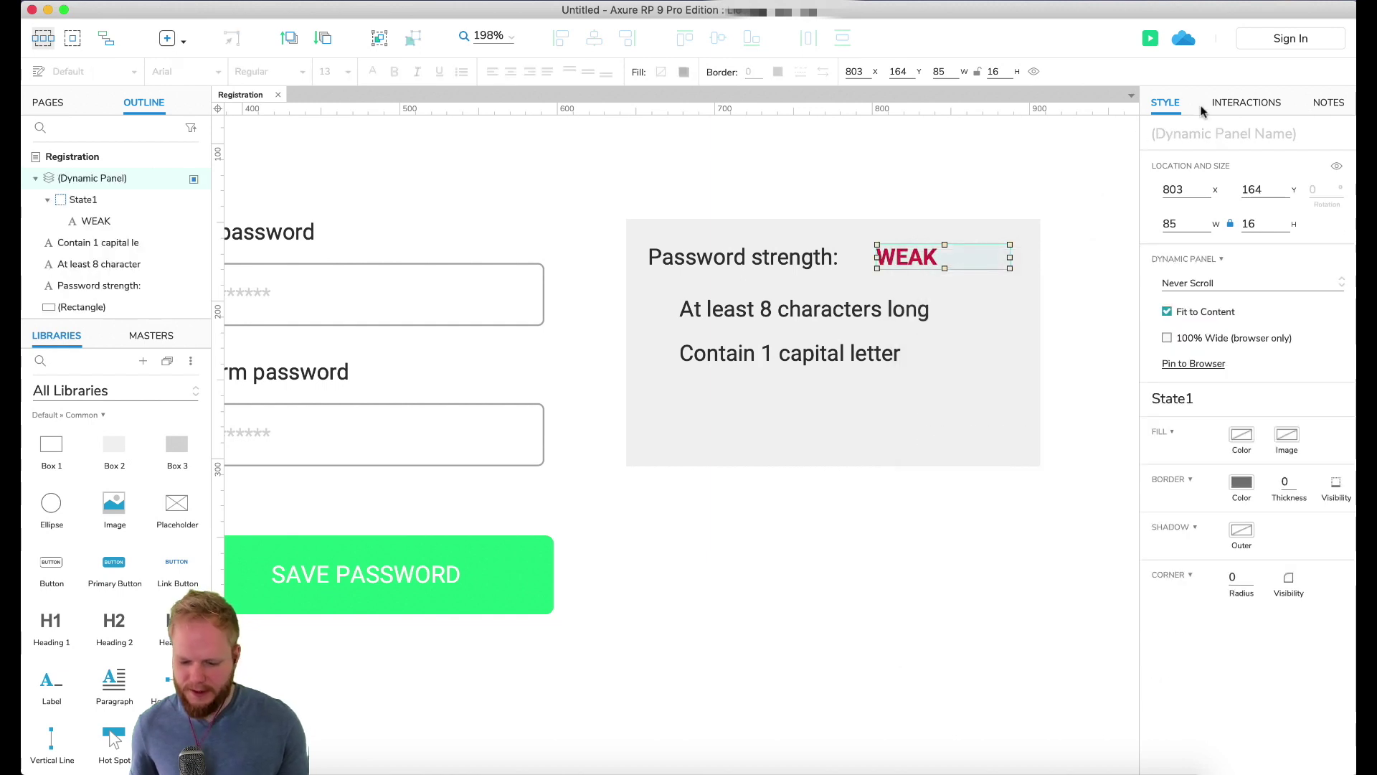
left_click(1156, 133)
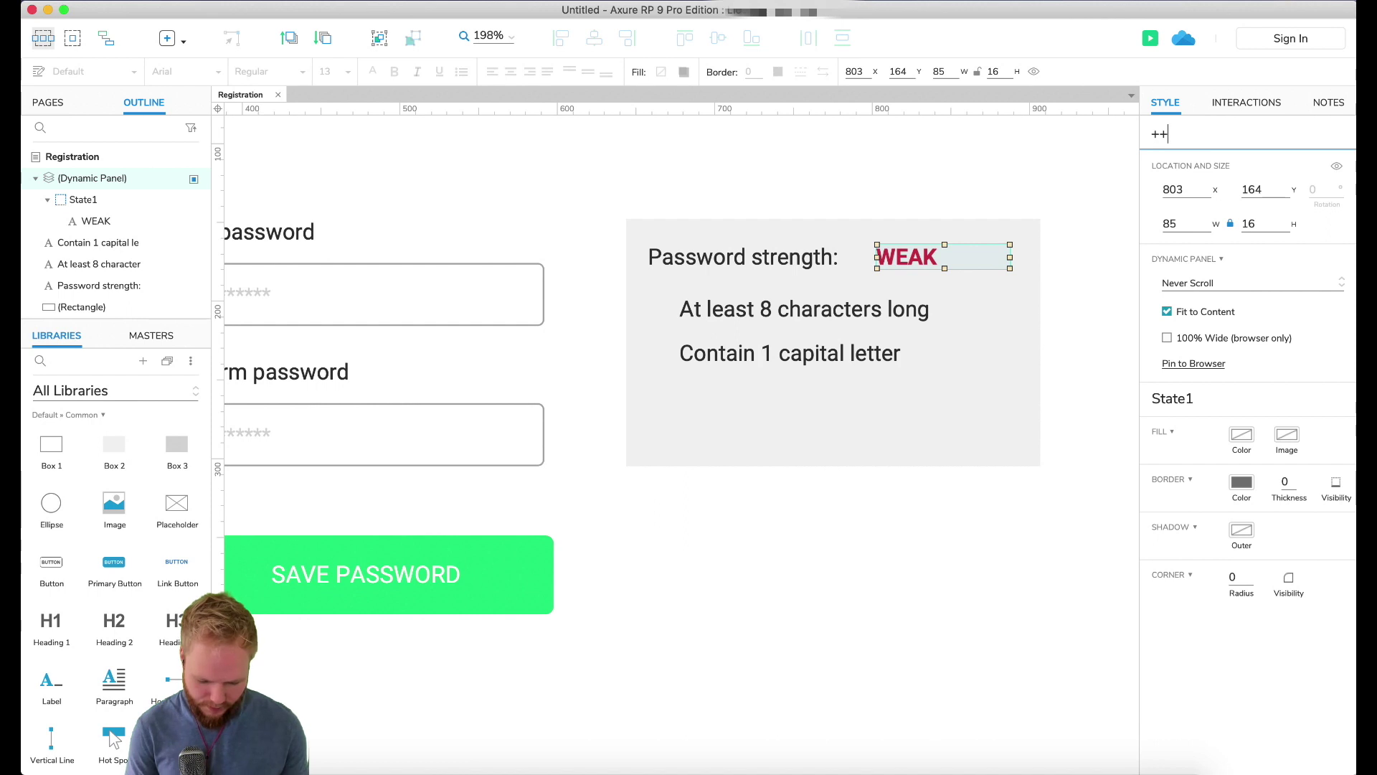
type("++strength")
key("Return")
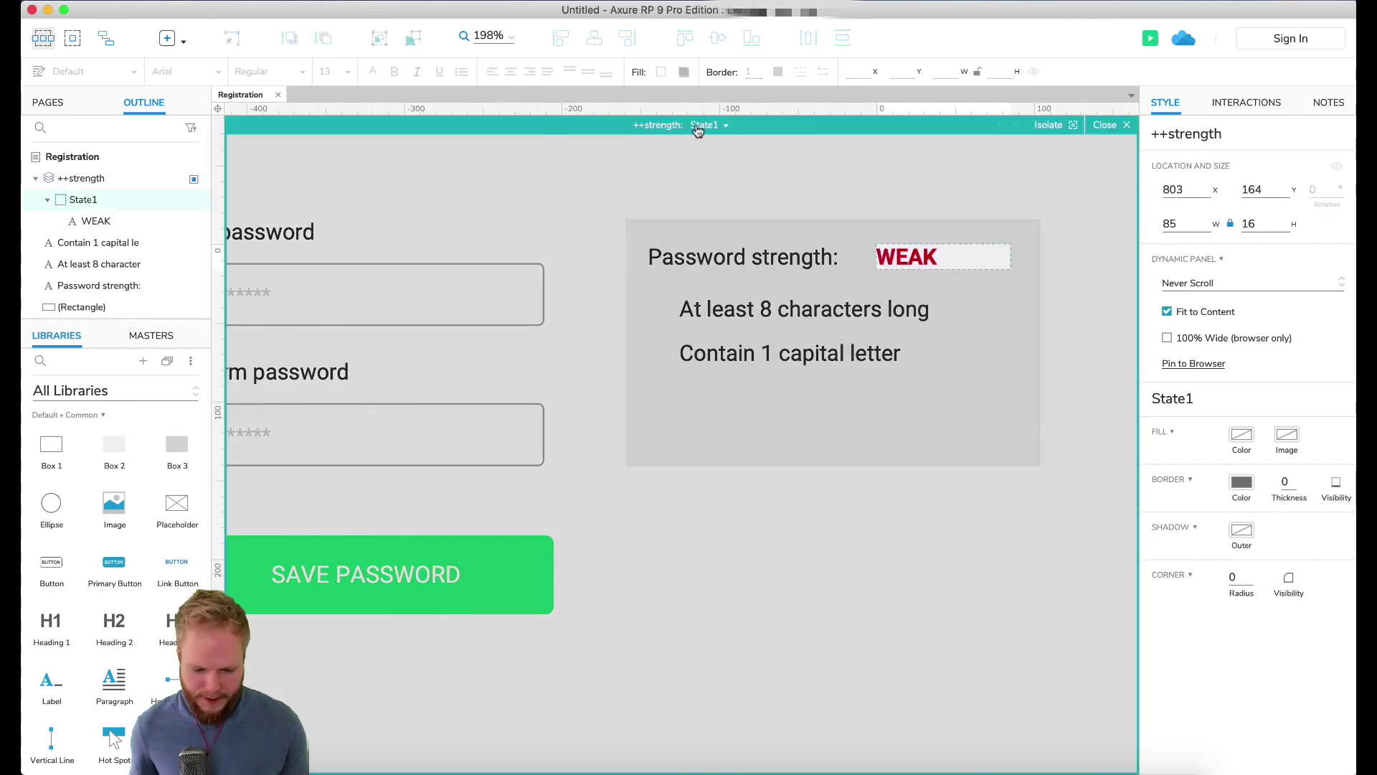
Step: Add the panel's orange MEDIUM and green STRONG label states
left_click(698, 127)
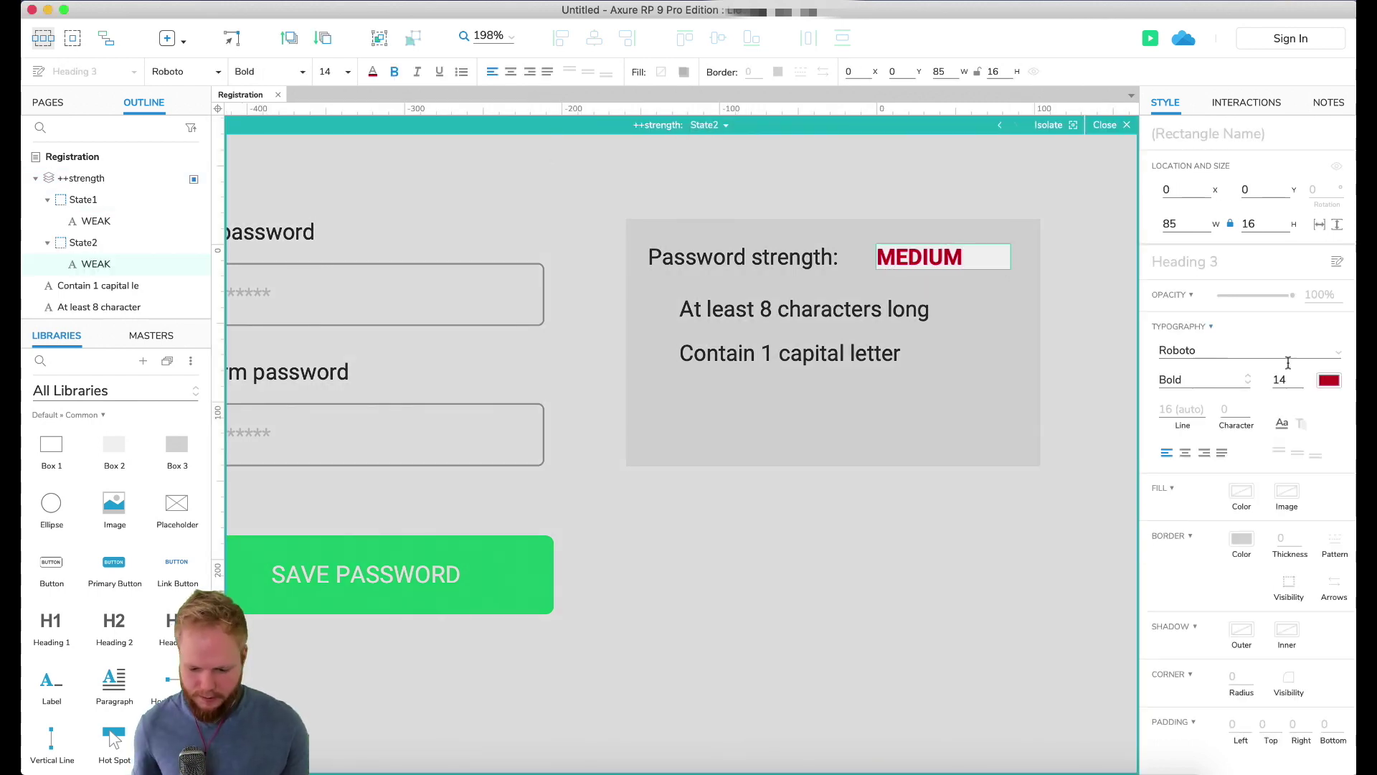
left_click(1330, 380)
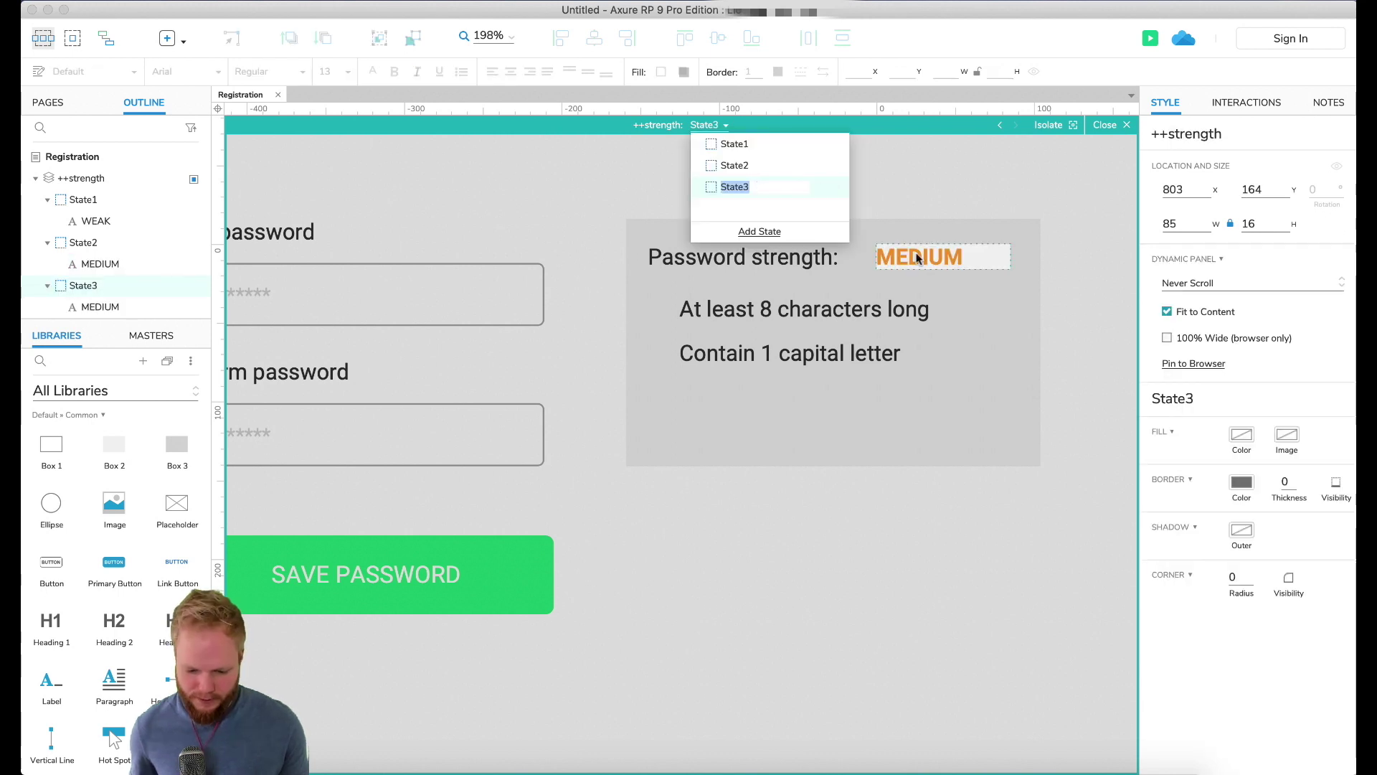
double_click(928, 260)
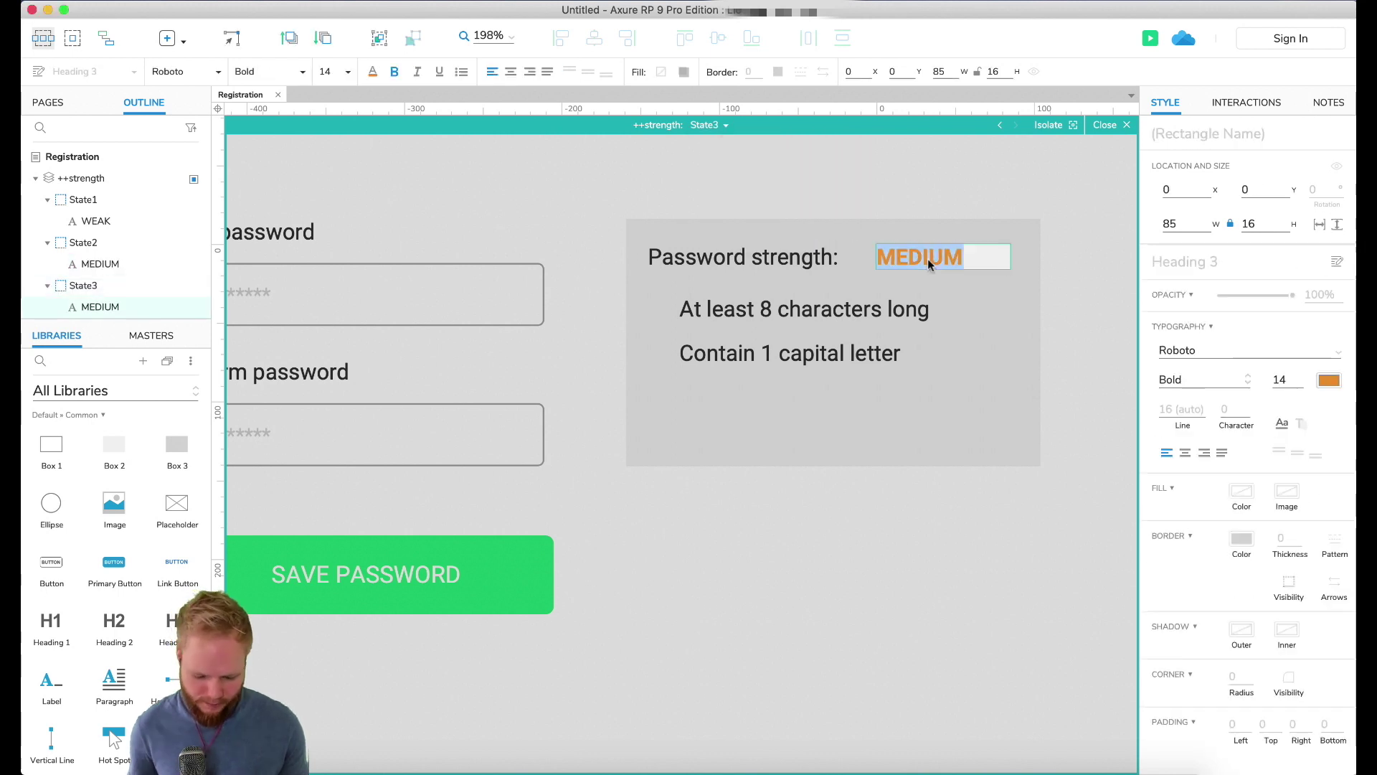
type("STRONG")
left_click(1329, 380)
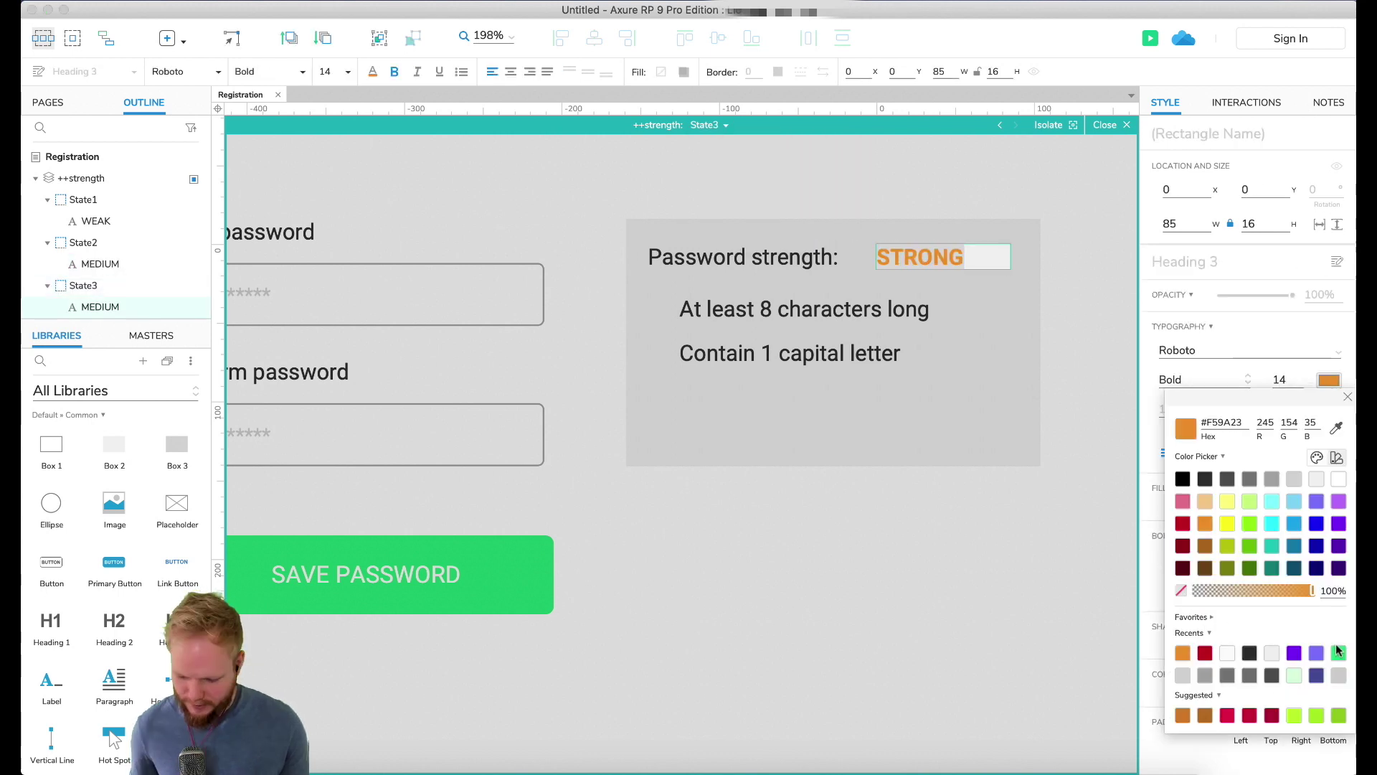
left_click(1342, 653)
left_click(881, 518)
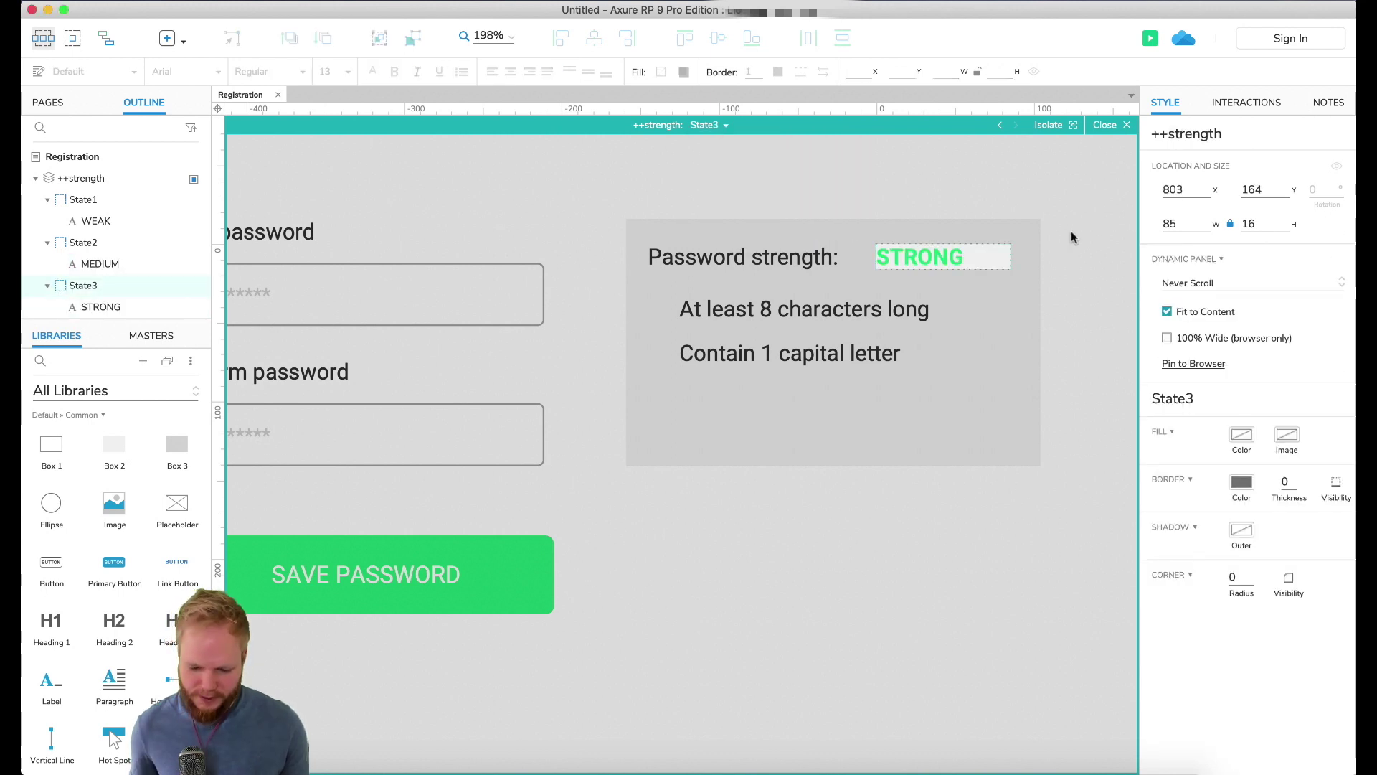
key("Escape")
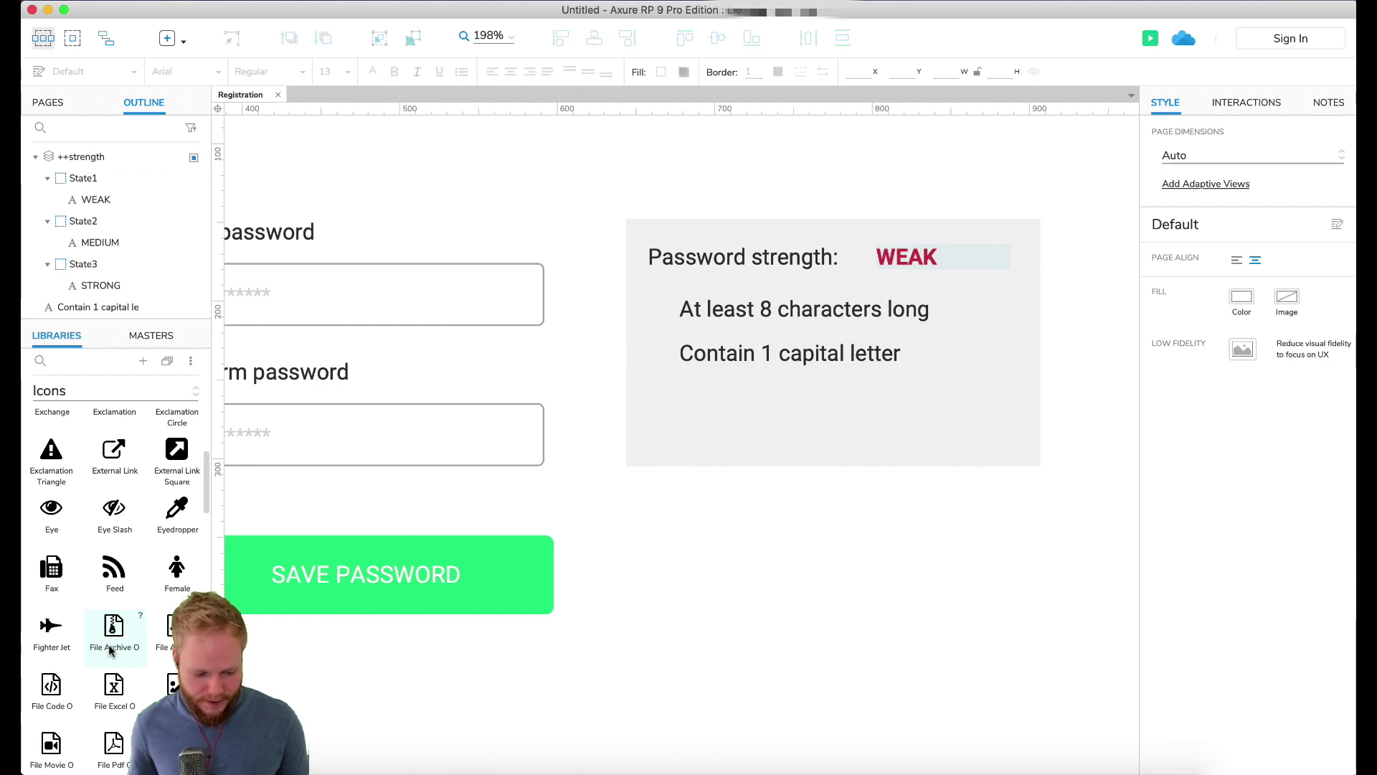
Step: Drag check and red X icons from the Icons library and shrink the X to 12x12
scroll(114, 574, "down", 10)
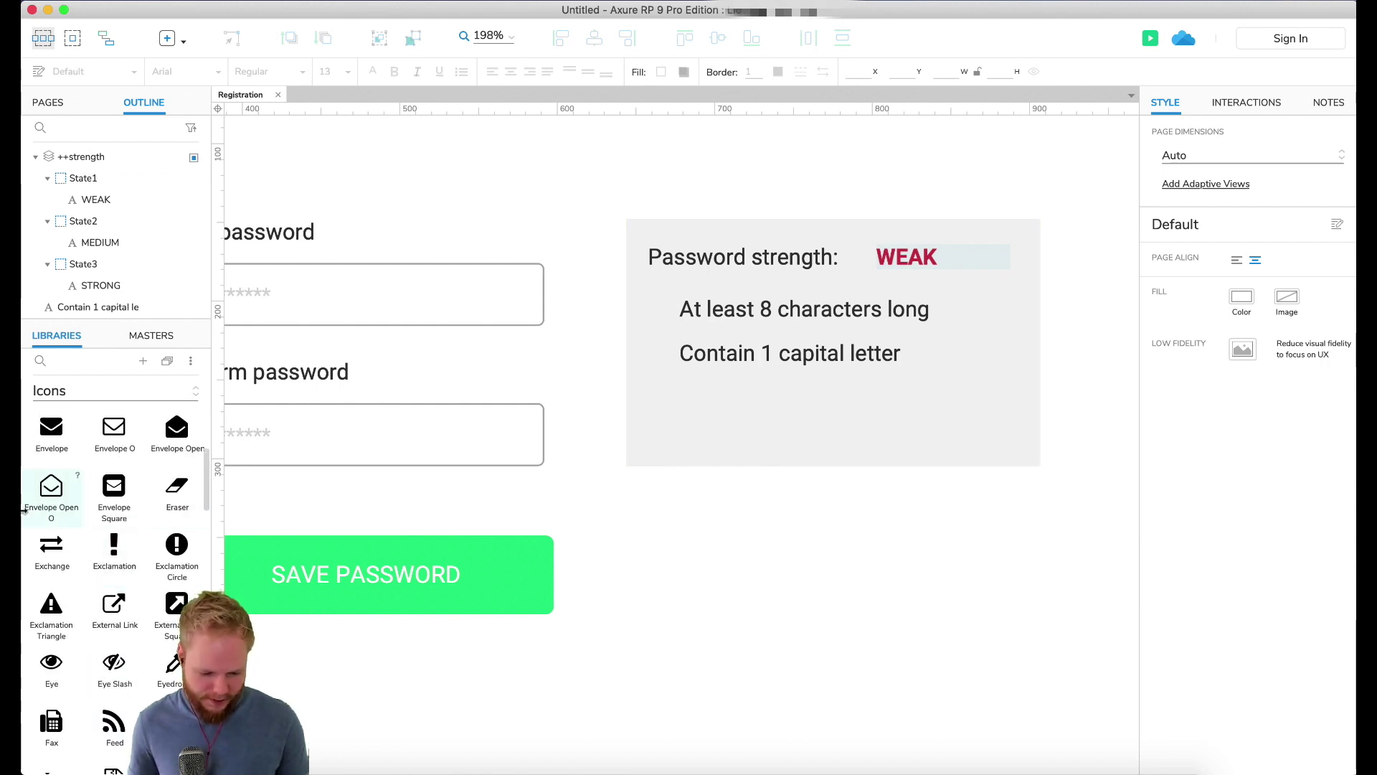
scroll(101, 609, "up", 10)
scroll(108, 639, "up", 6)
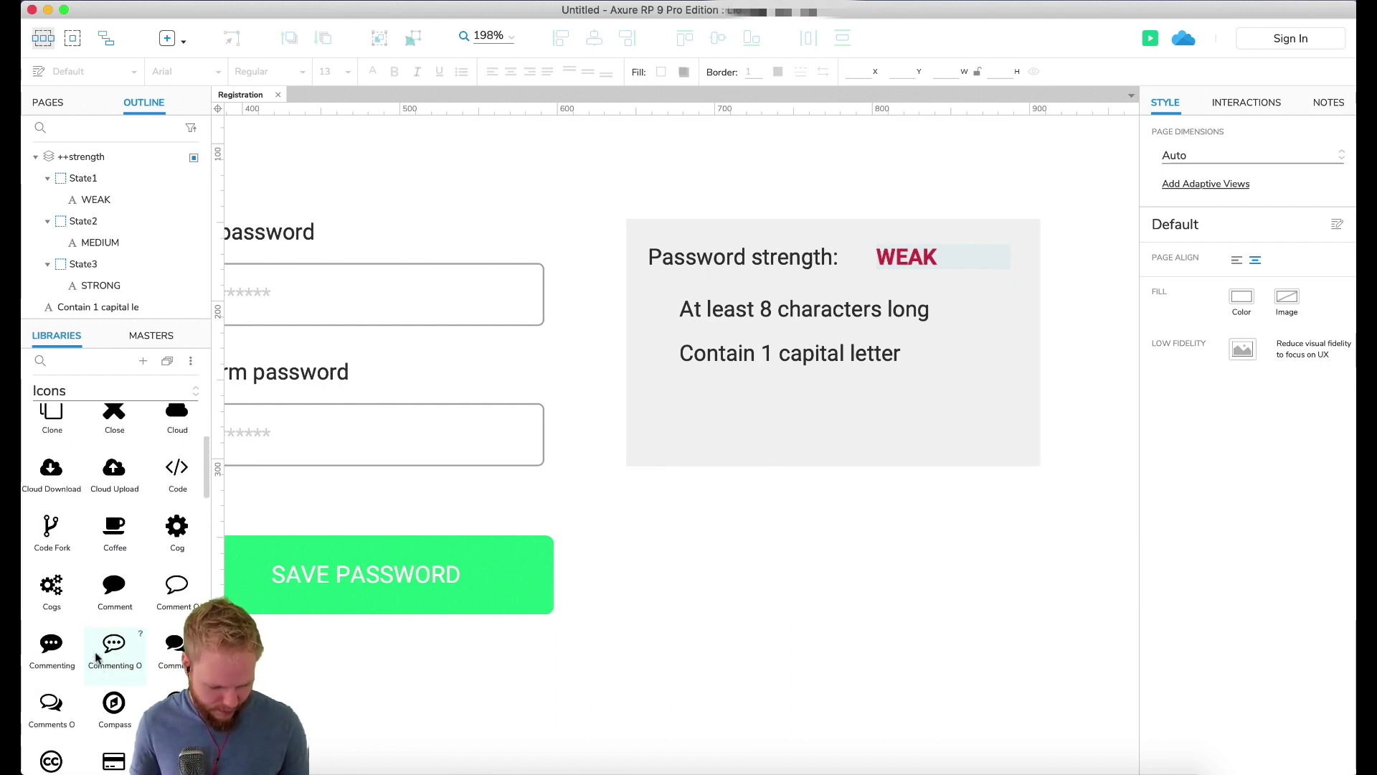
scroll(114, 617, "up", 3)
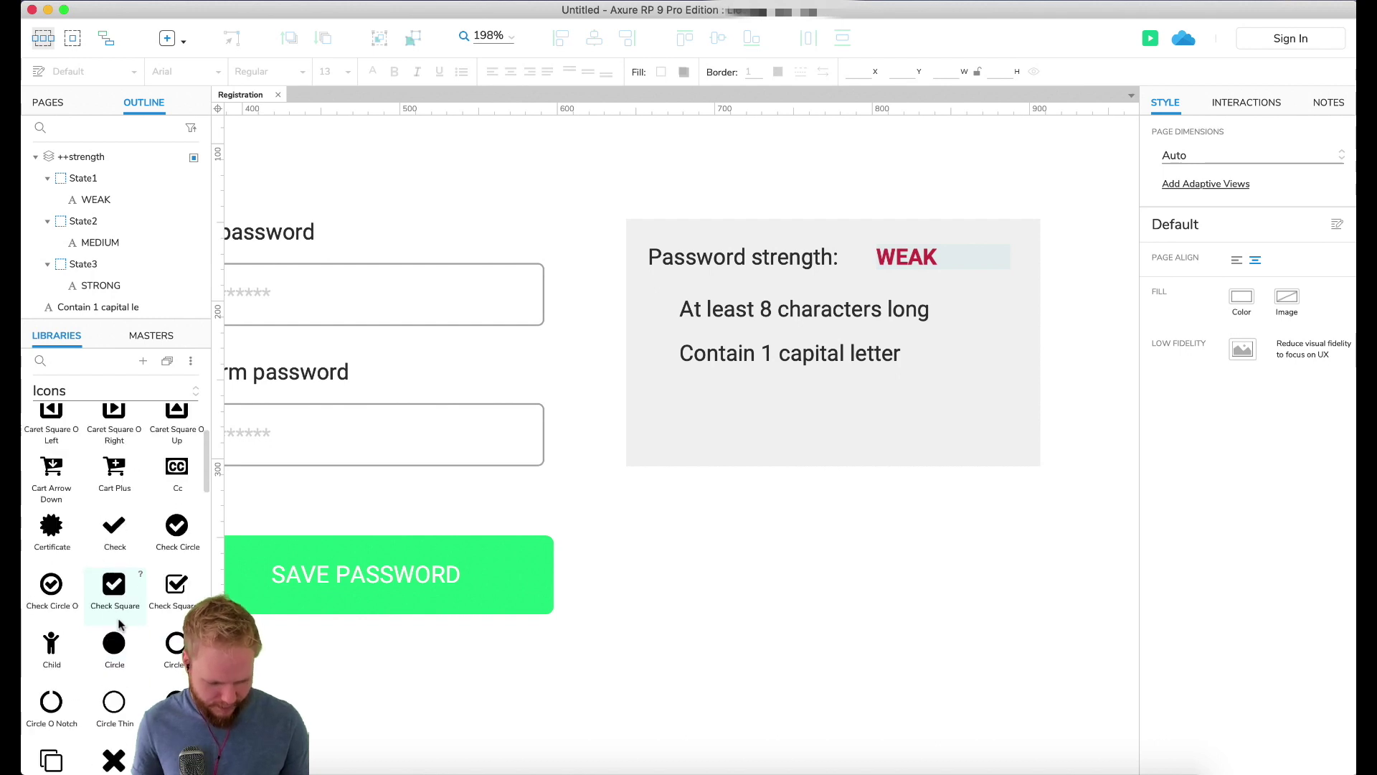
left_click_drag(115, 535, 729, 492)
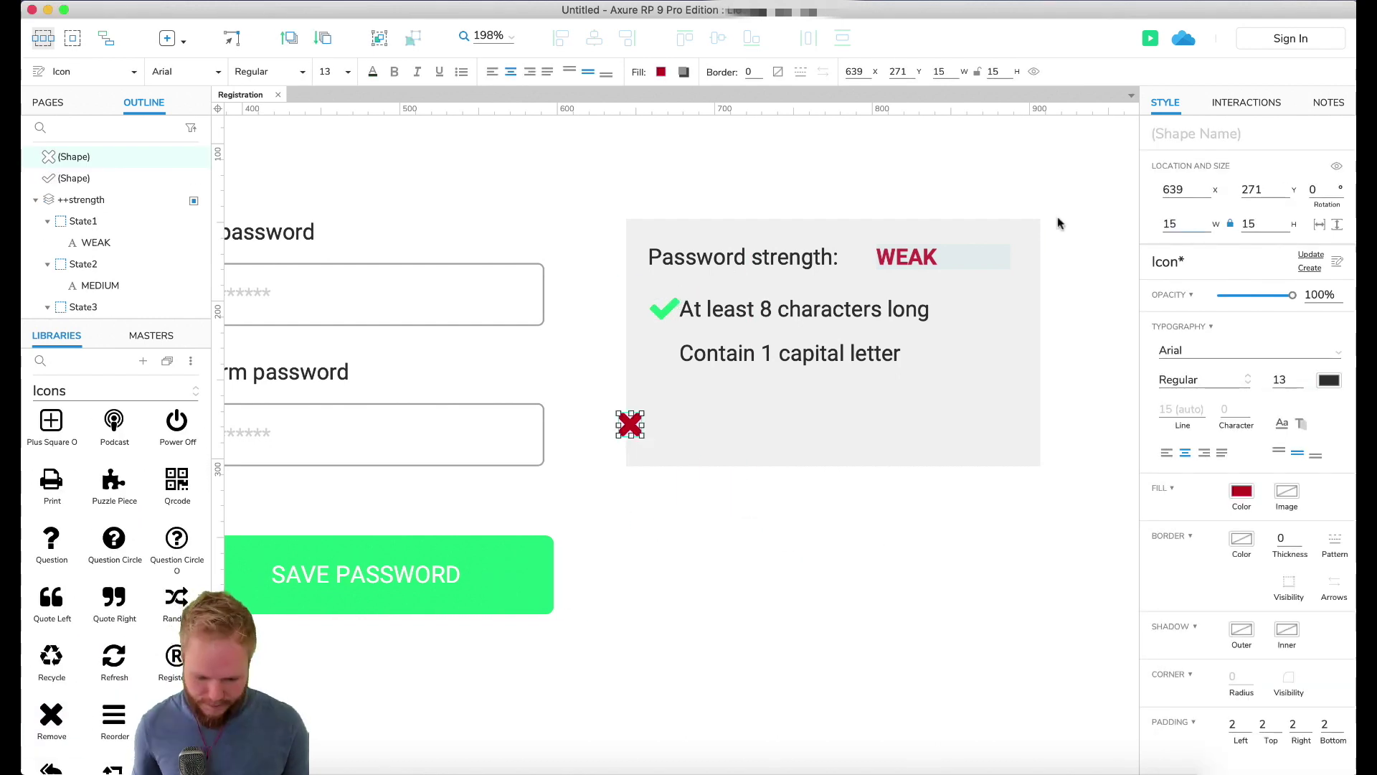
left_click_drag(645, 438, 639, 433)
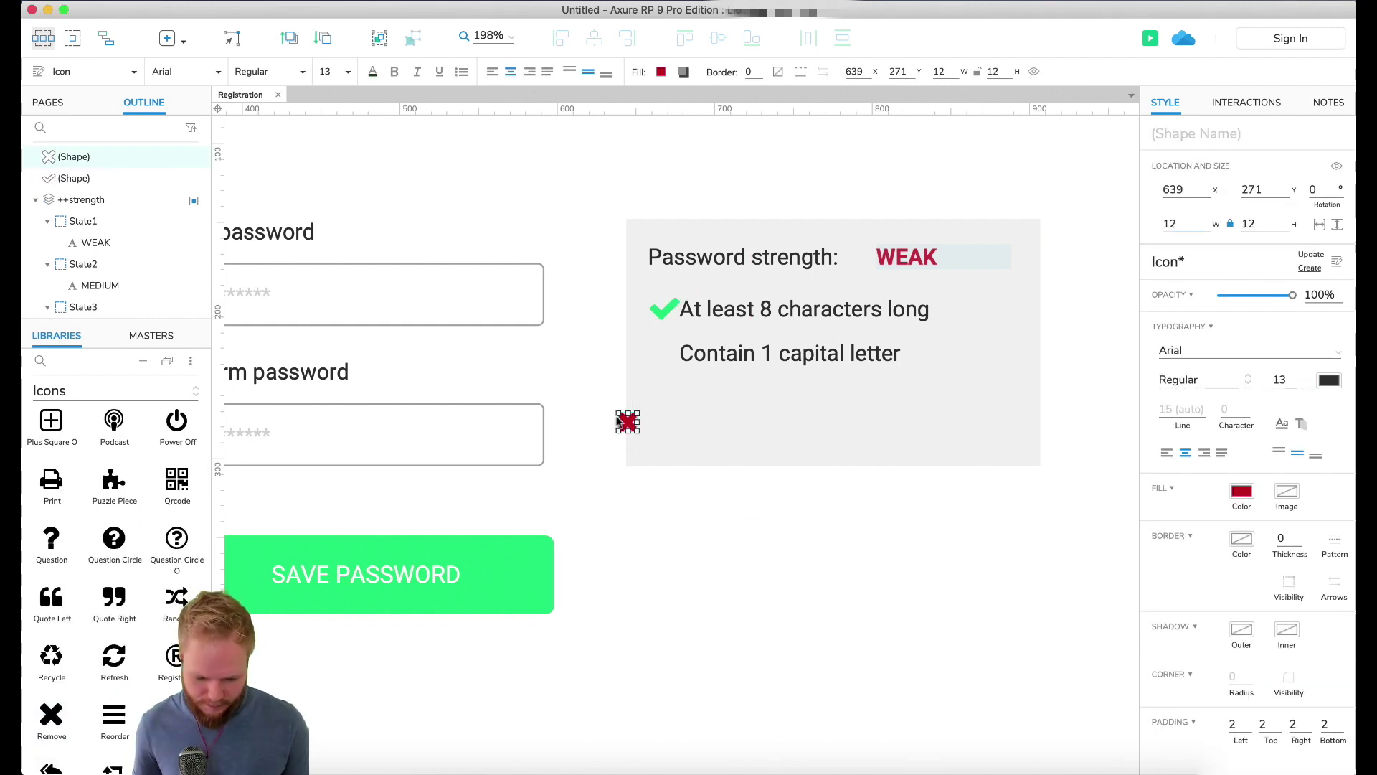
Step: Convert the red X icon into a dynamic panel named ++criteria
right_click(623, 420)
left_click(729, 759)
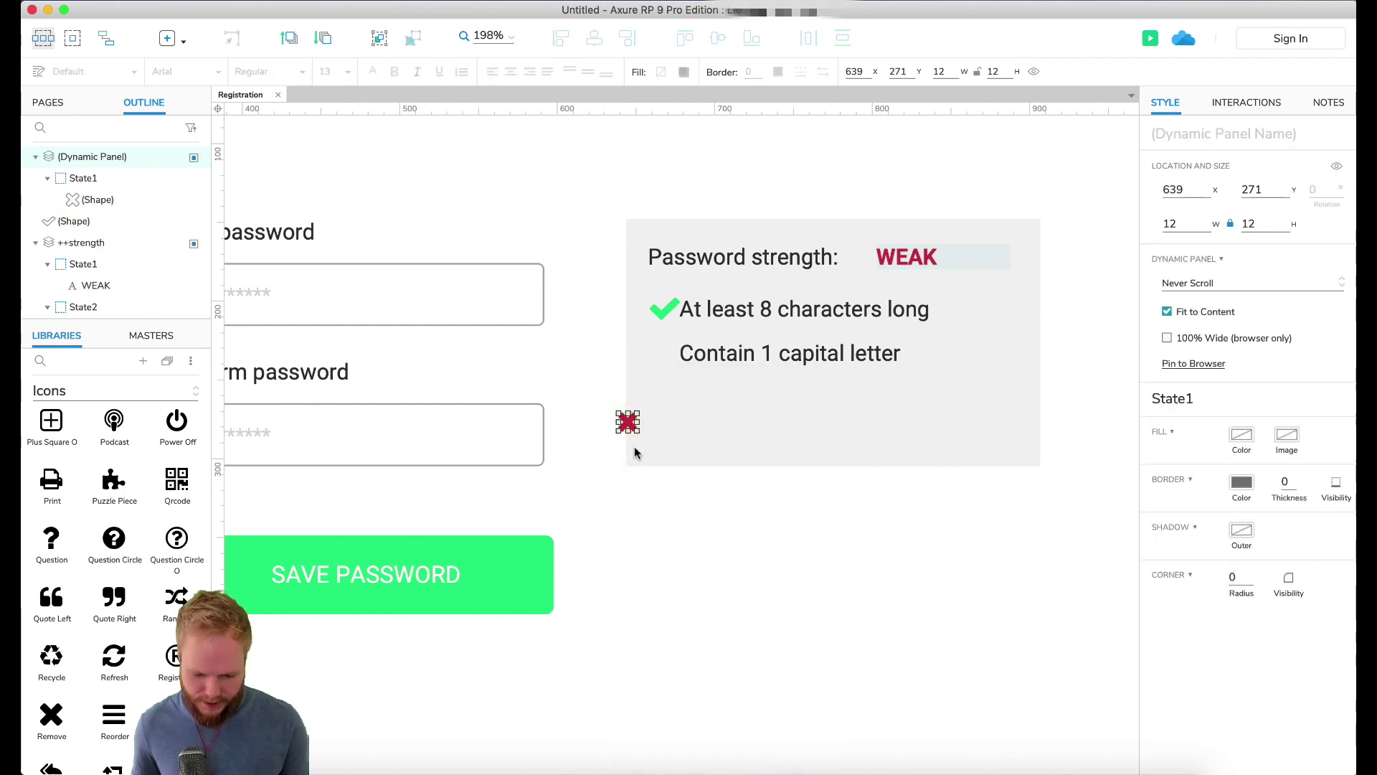
left_click(1257, 135)
type("++")
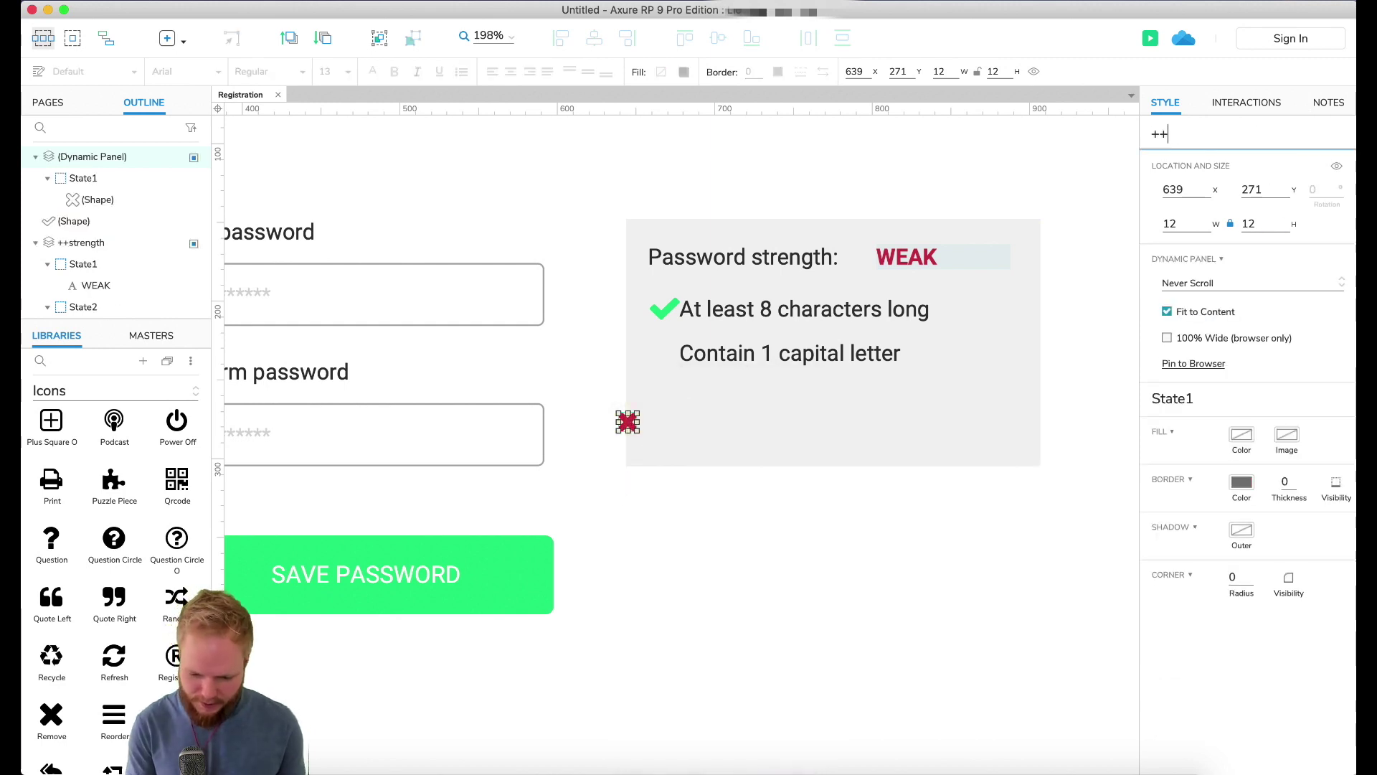
type("crite")
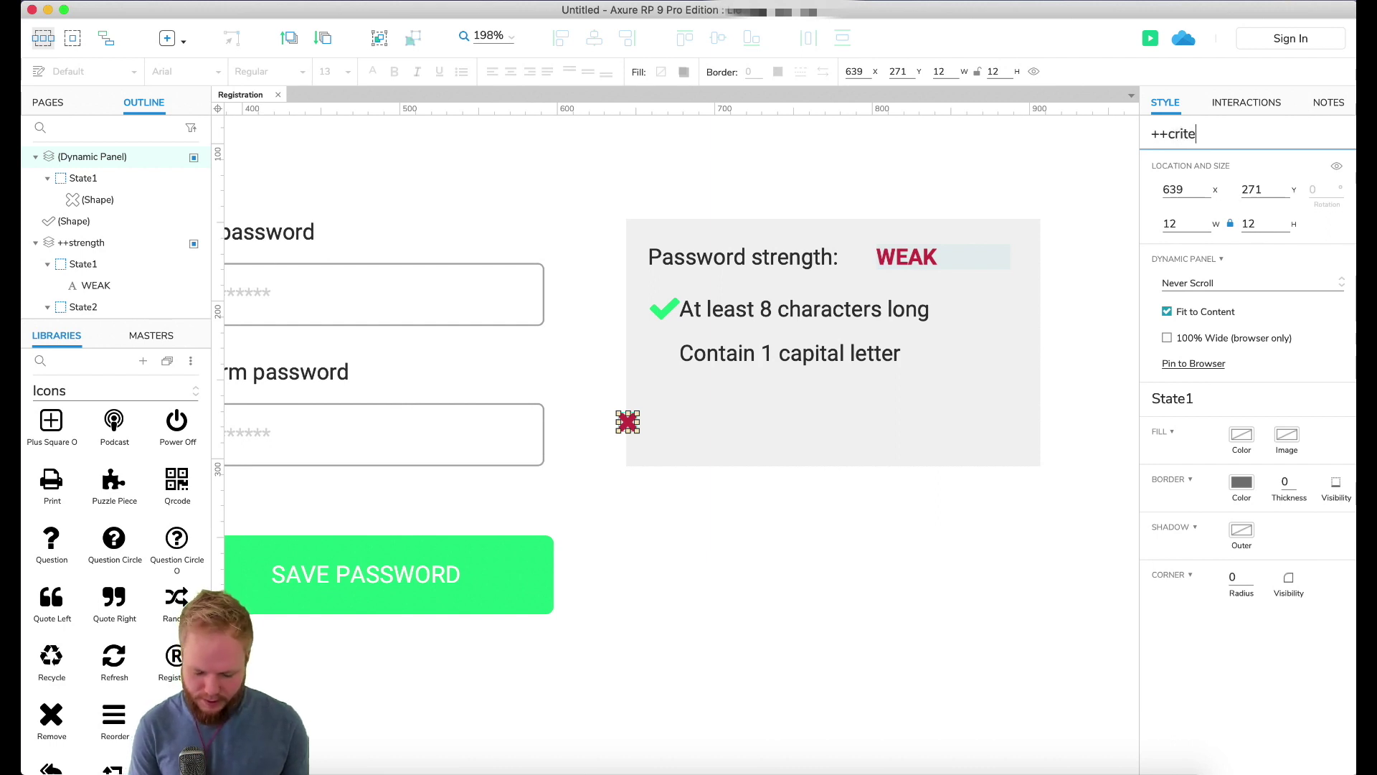
type("ria")
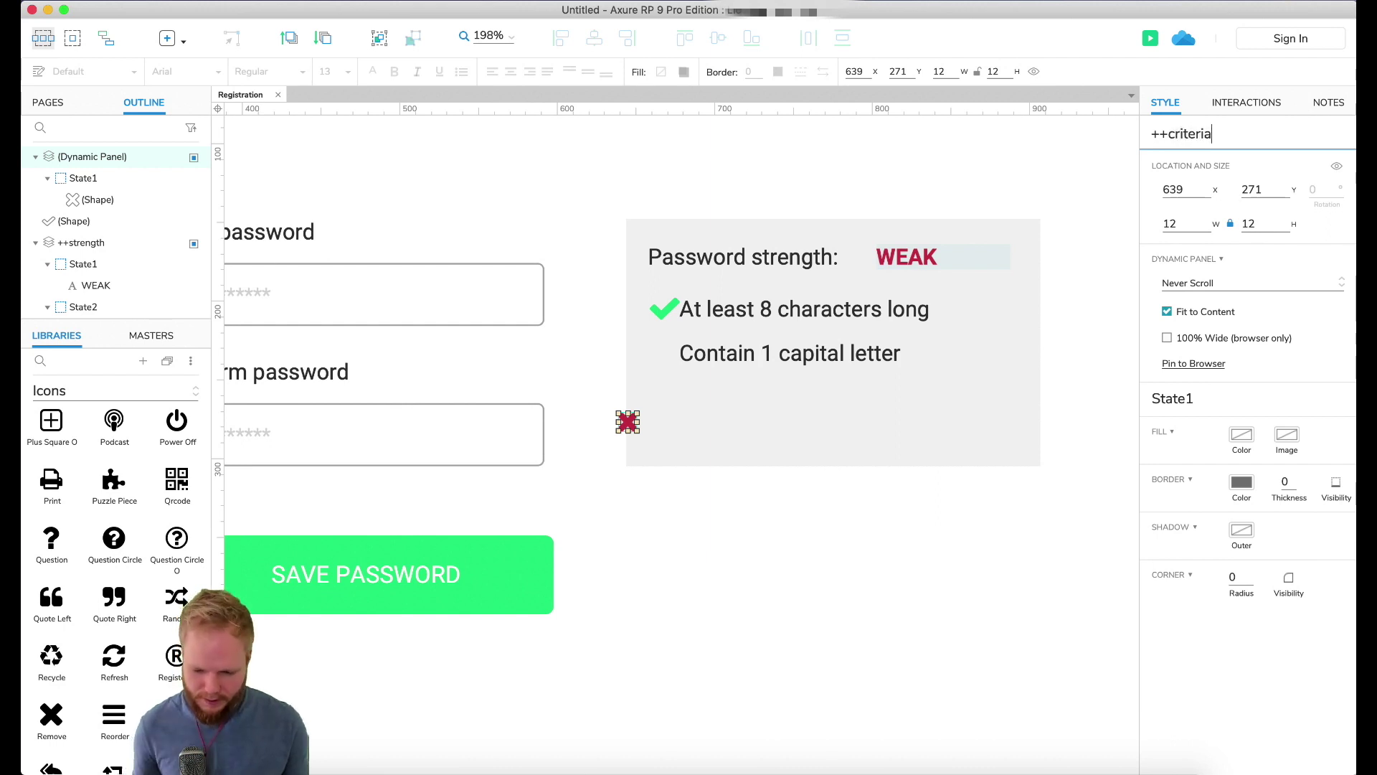
Step: Delete the loose green check and give the X panel unmatched and matched states
left_click(690, 306)
left_click(659, 313)
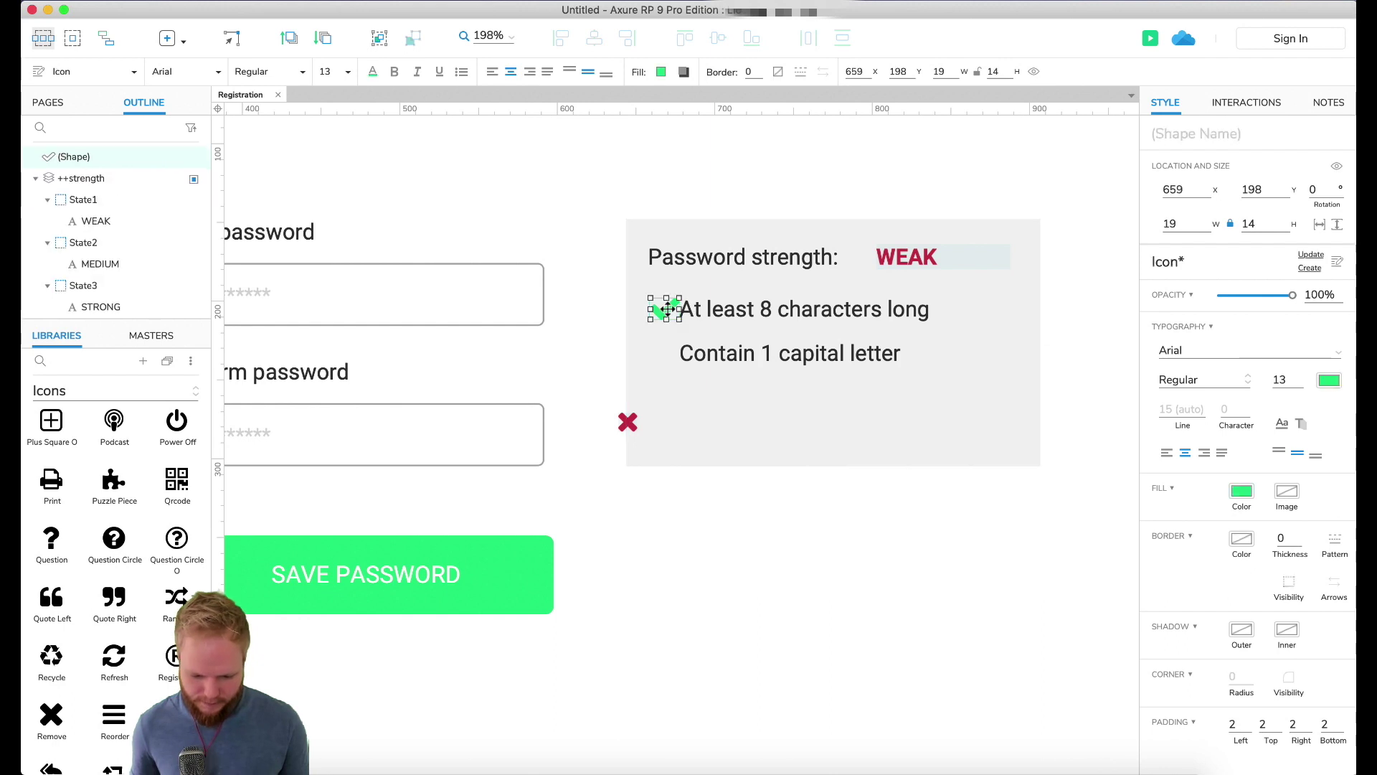
key("Delete")
double_click(655, 332)
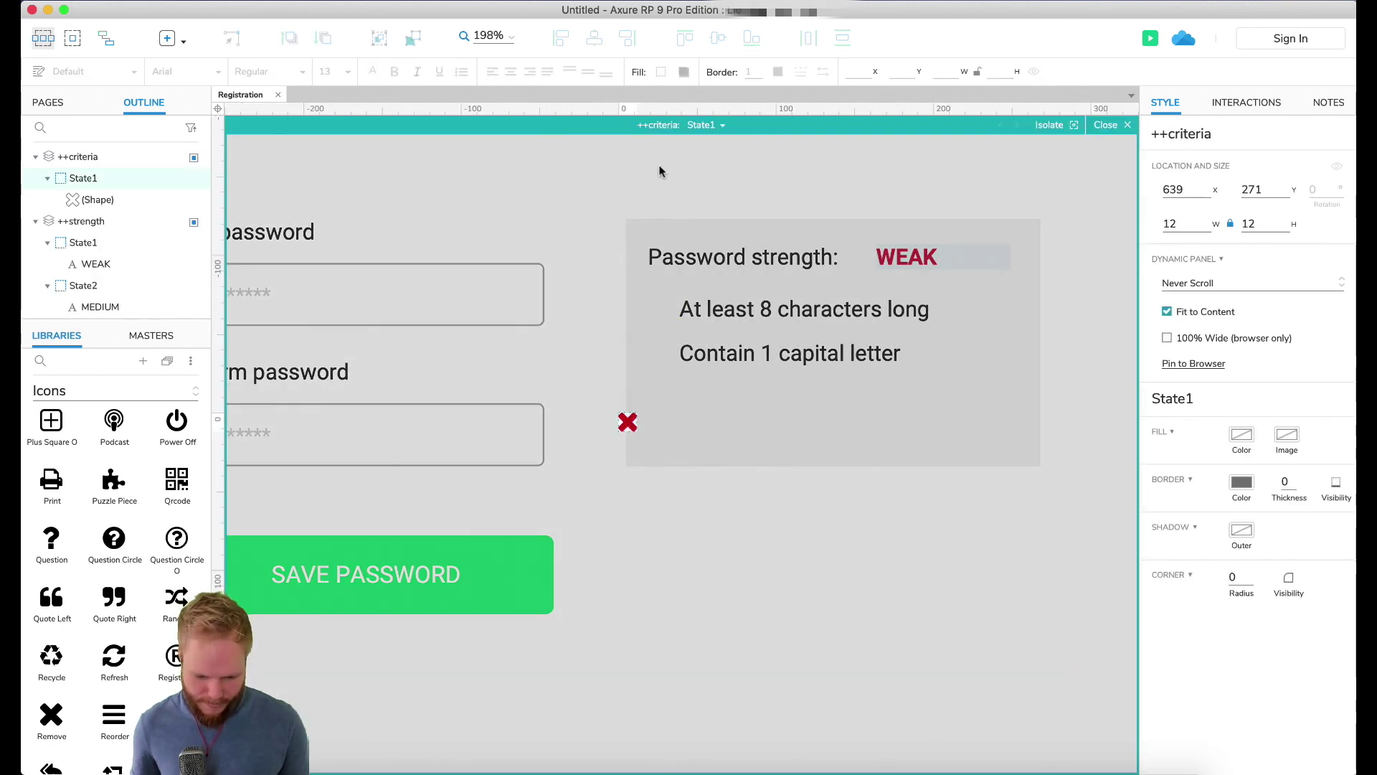
left_click(717, 125)
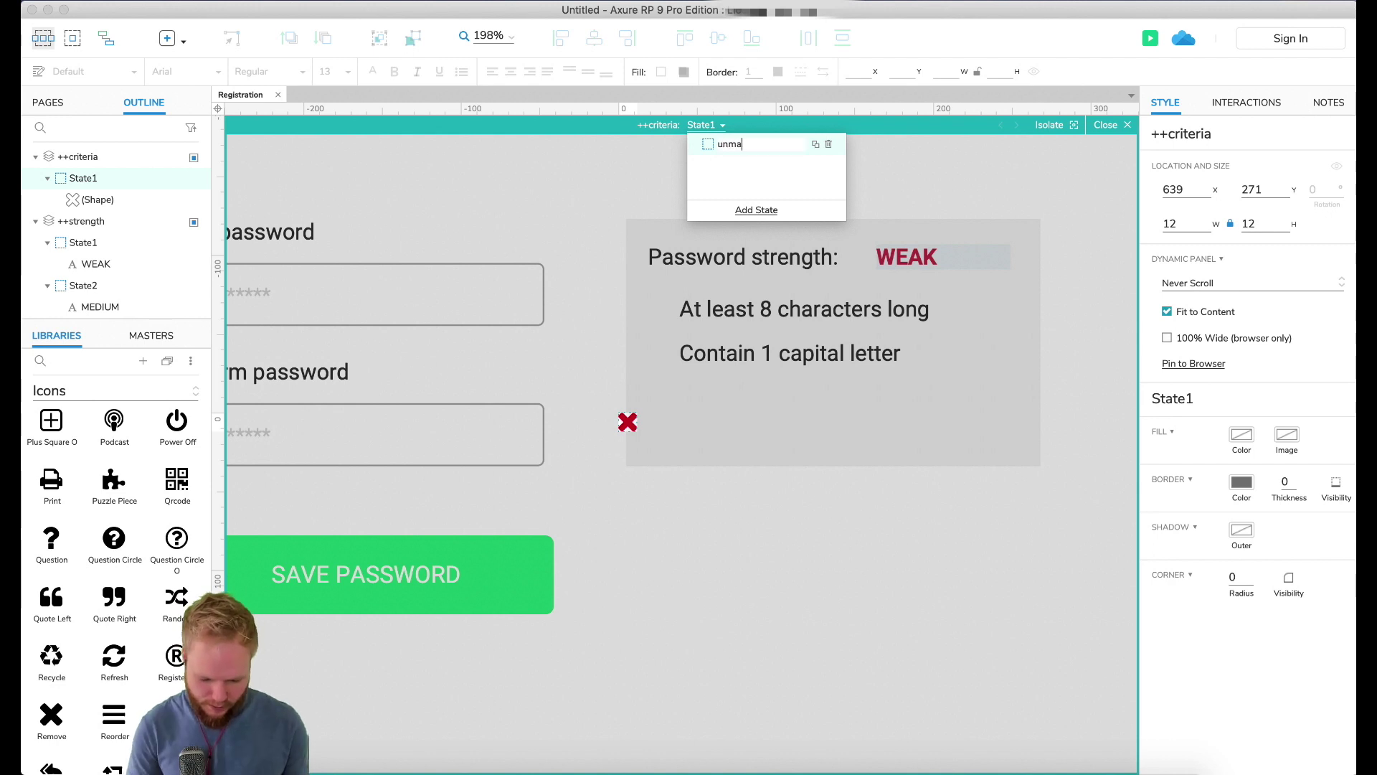
type("d")
left_click(816, 144)
type("matched")
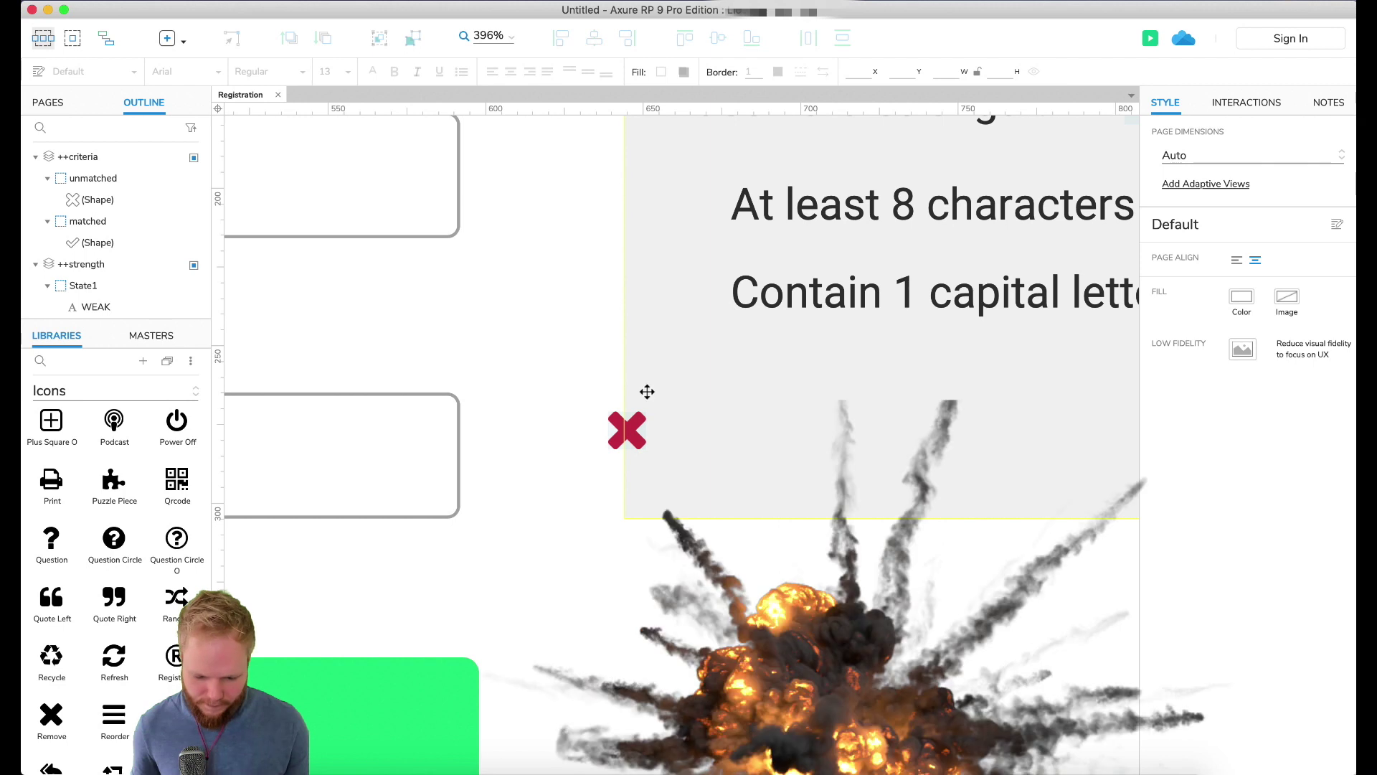
Step: Place the X panel beside 'At least 8 characters long' and copy it beside 'Contain 1 capital letter'
left_click(614, 431)
left_click_drag(613, 431, 687, 203)
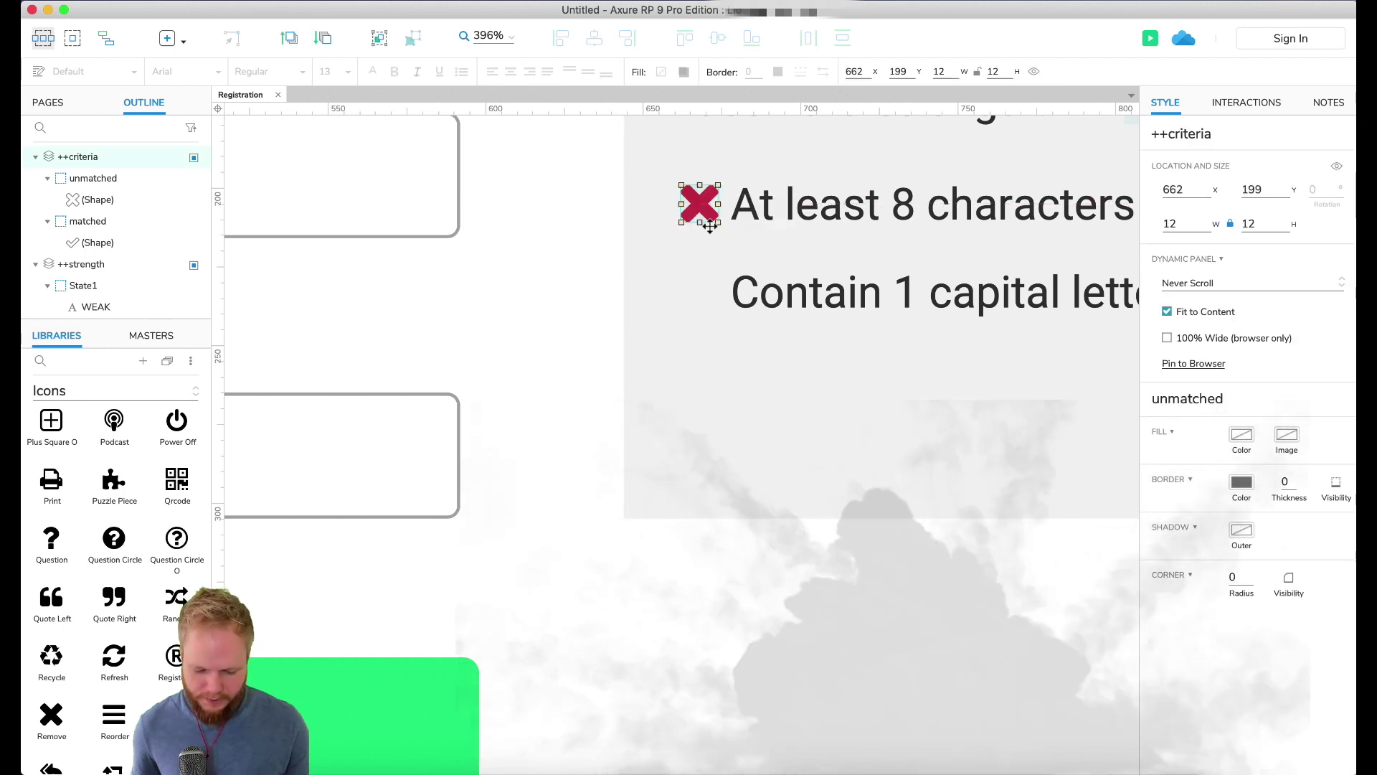
scroll(713, 228, "up", 1)
scroll(713, 229, "up", 2)
left_click_drag(695, 304, 690, 392)
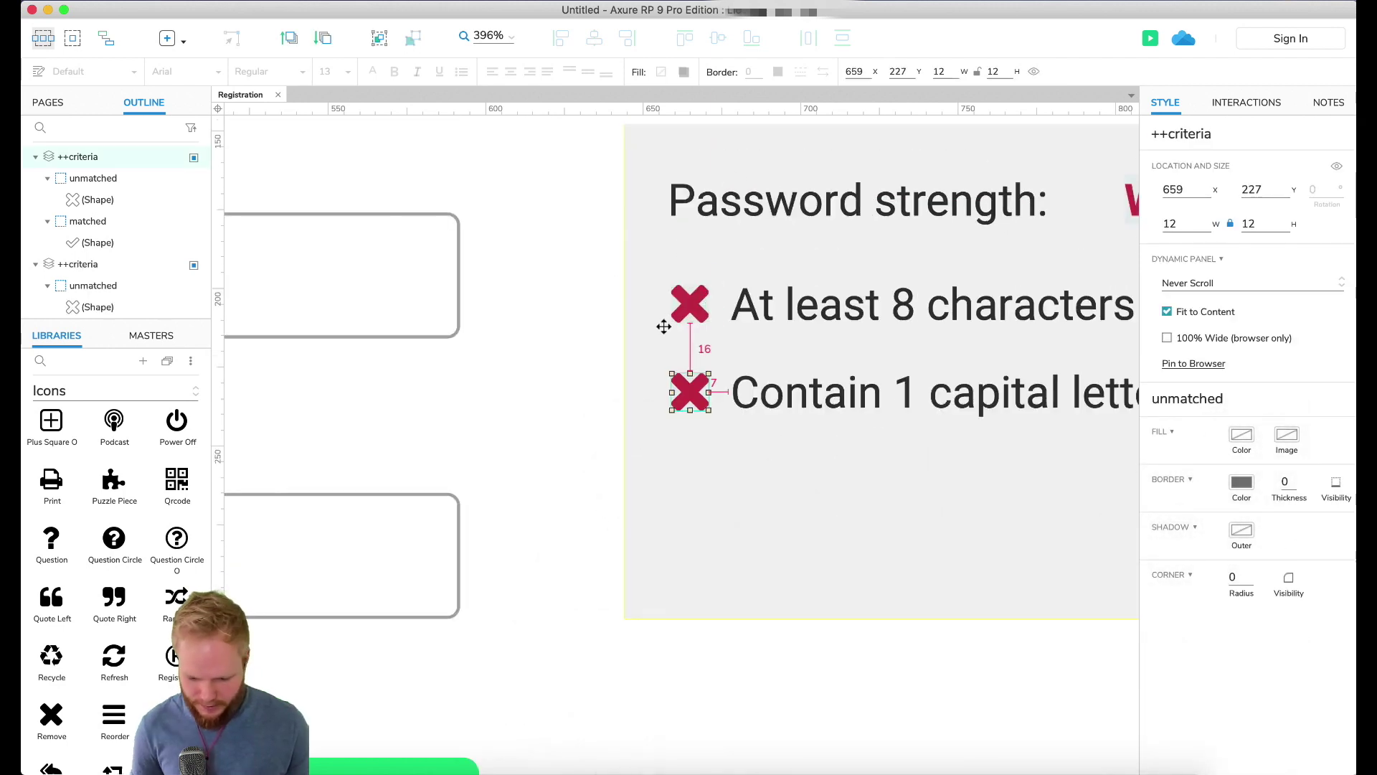
left_click(694, 297)
left_click(889, 633)
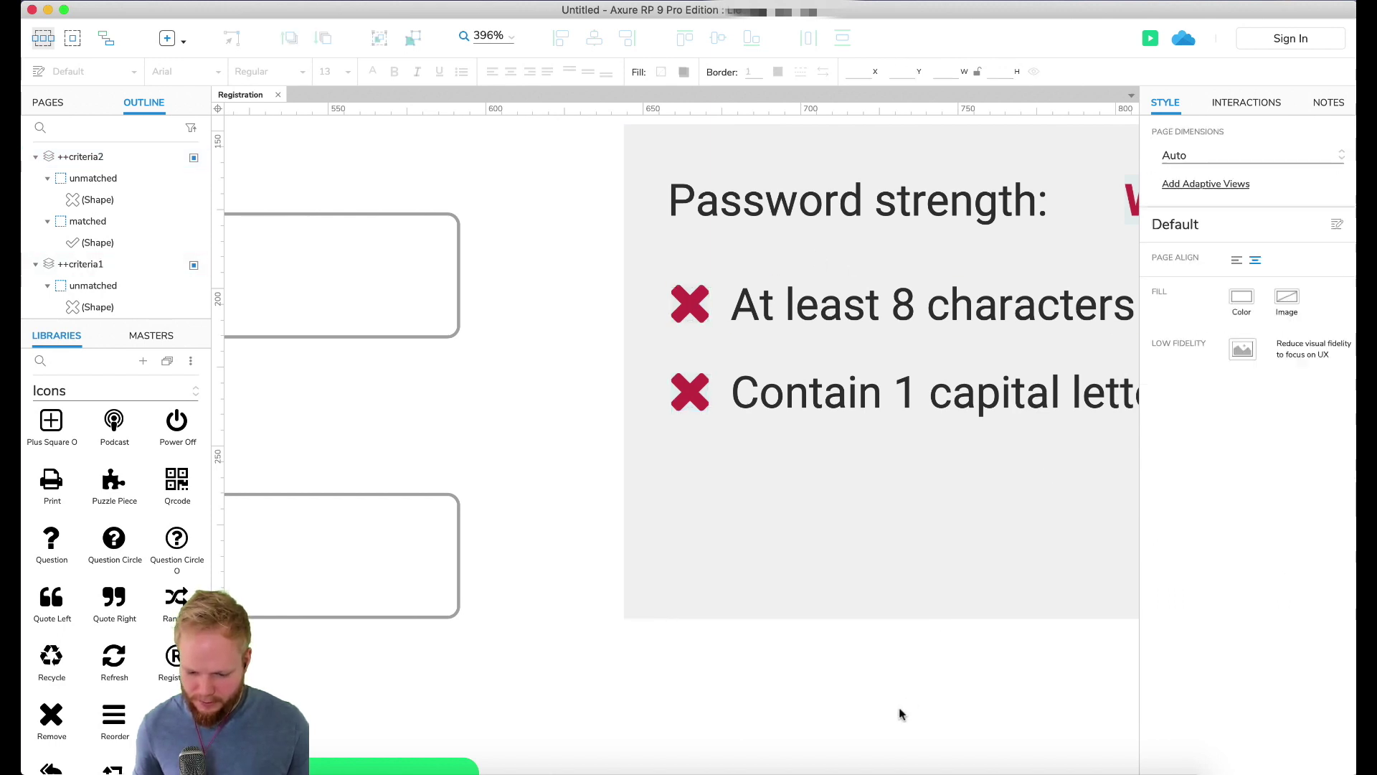
scroll(888, 633, "down", 6)
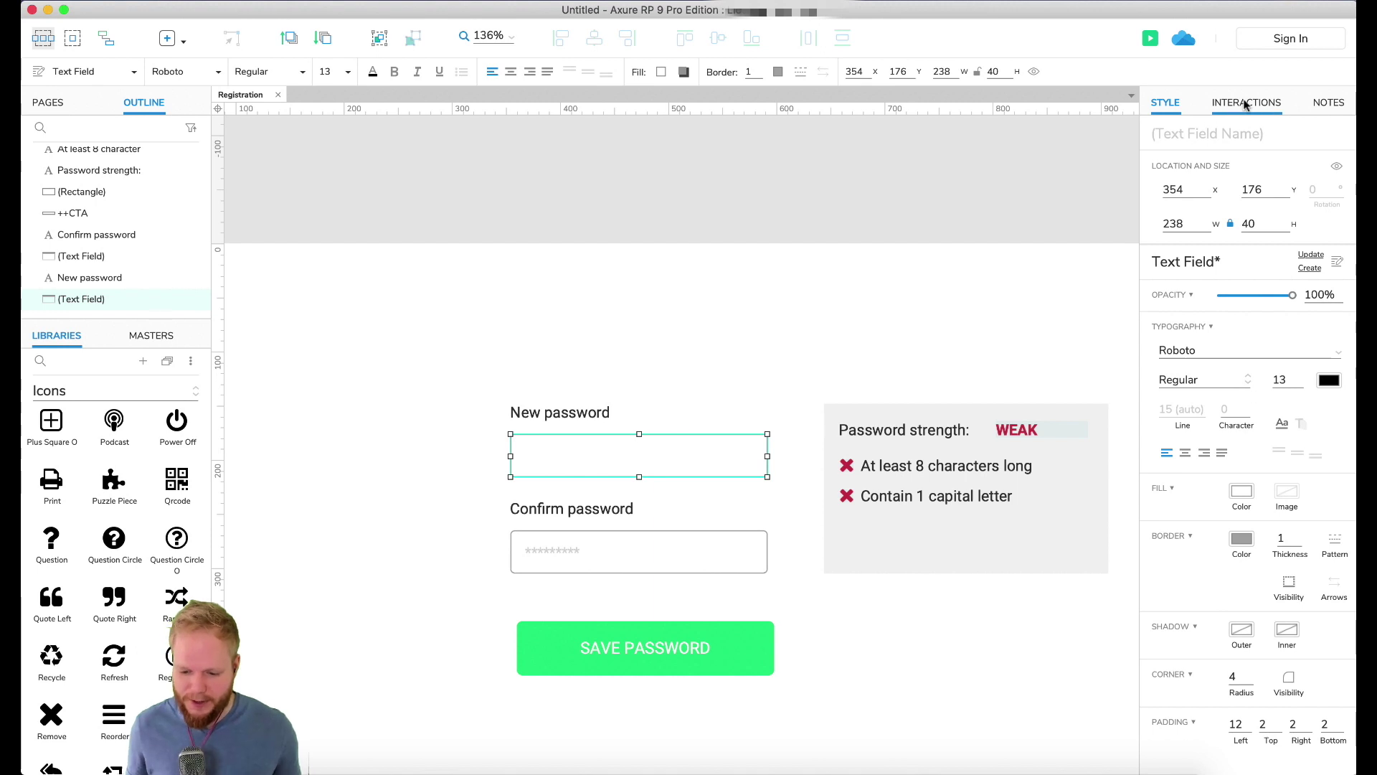
Step: Add a Text Changed event to the New password field and enable cases to open the Condition Builder
left_click(1246, 103)
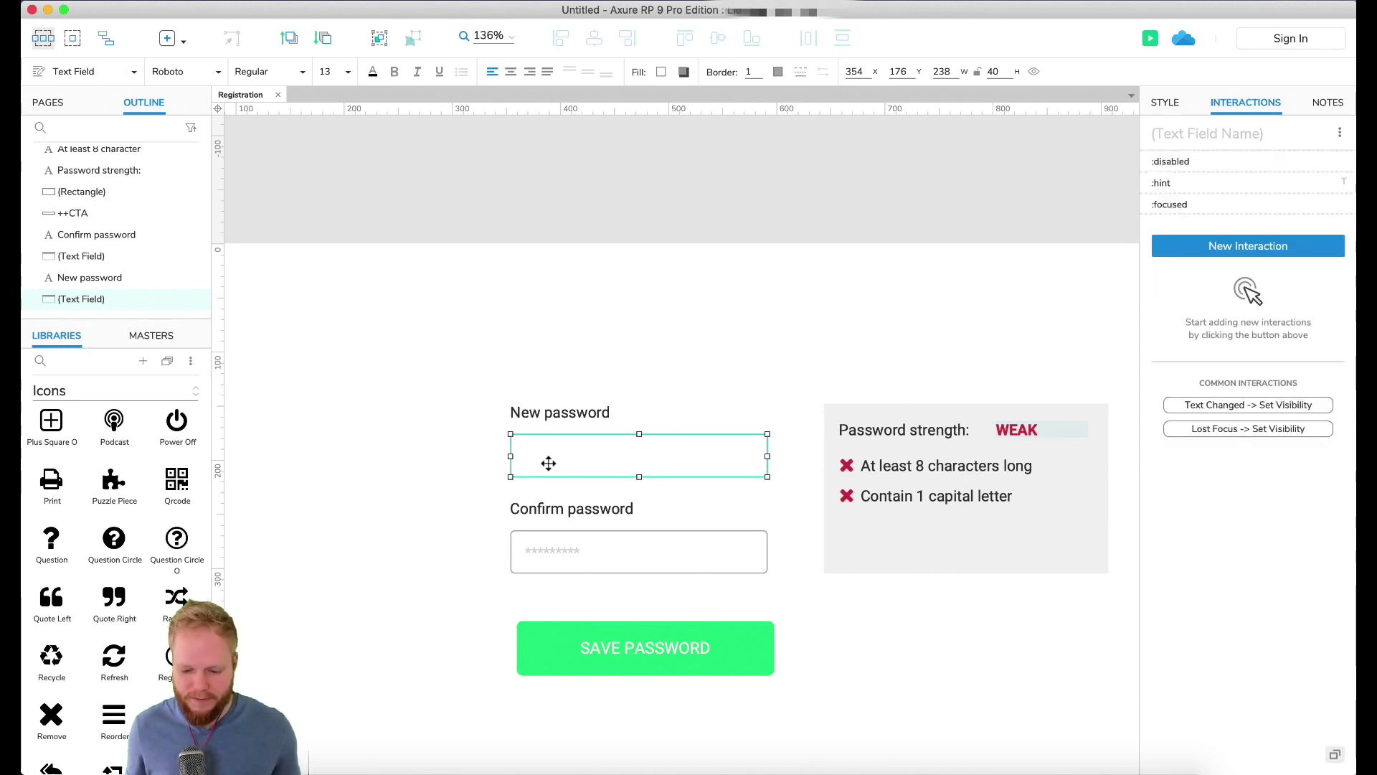
left_click(1304, 406)
left_click(1255, 276)
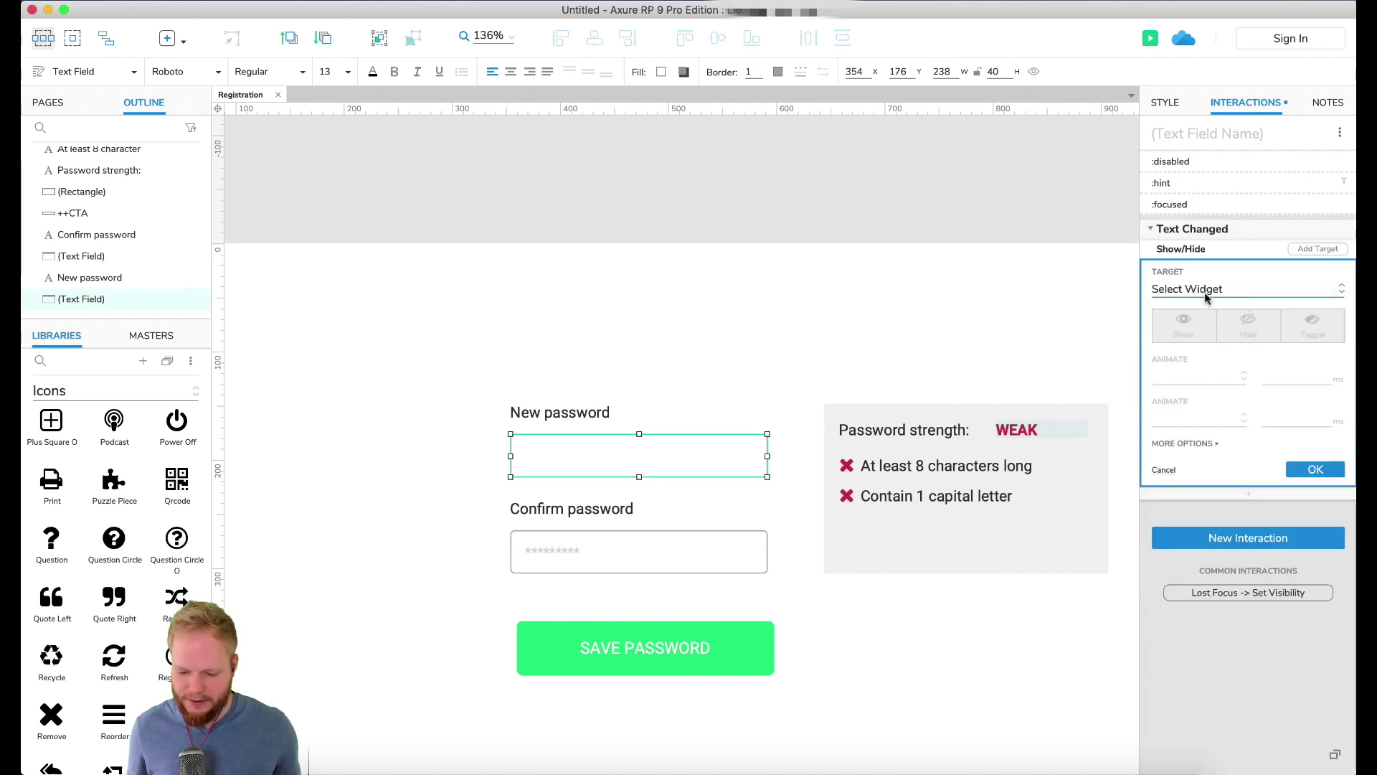
key("Escape")
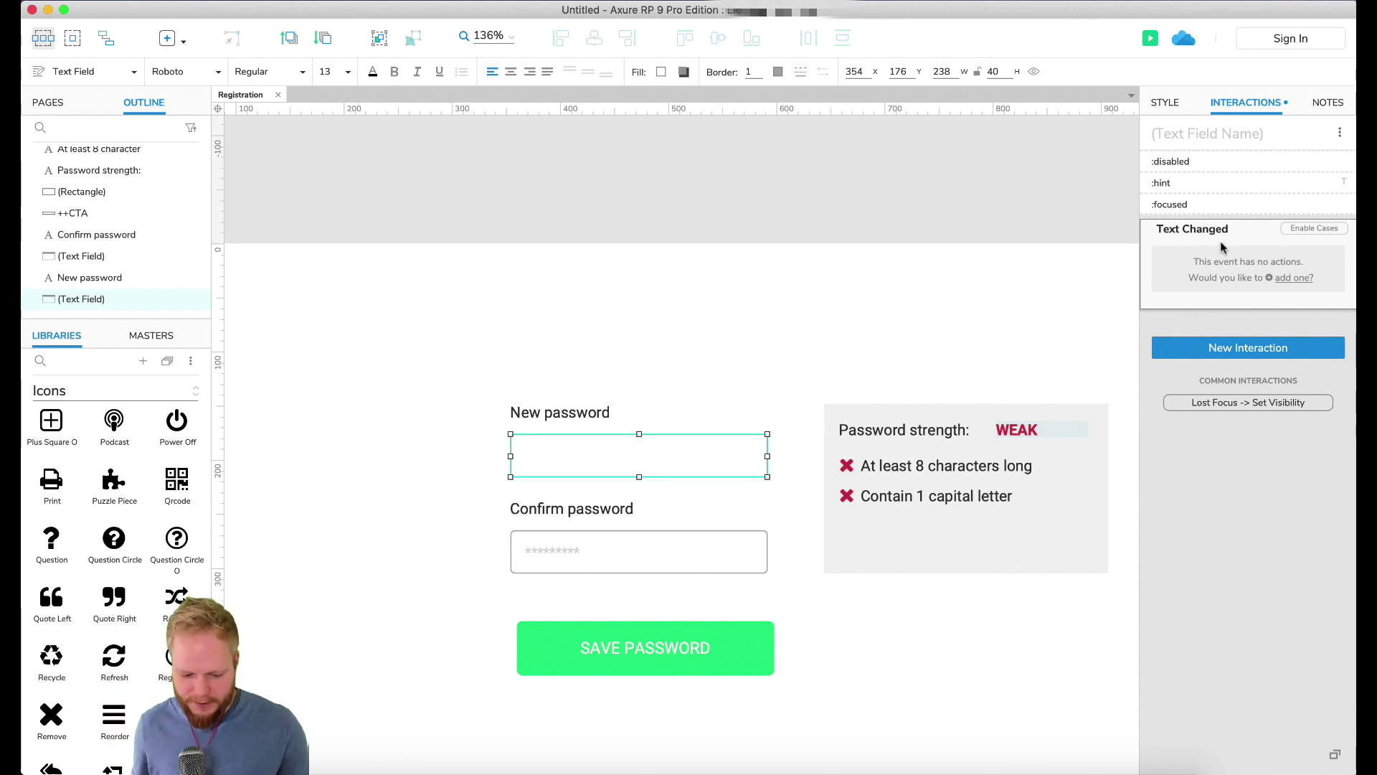
left_click(1302, 228)
left_click_drag(734, 140, 899, 34)
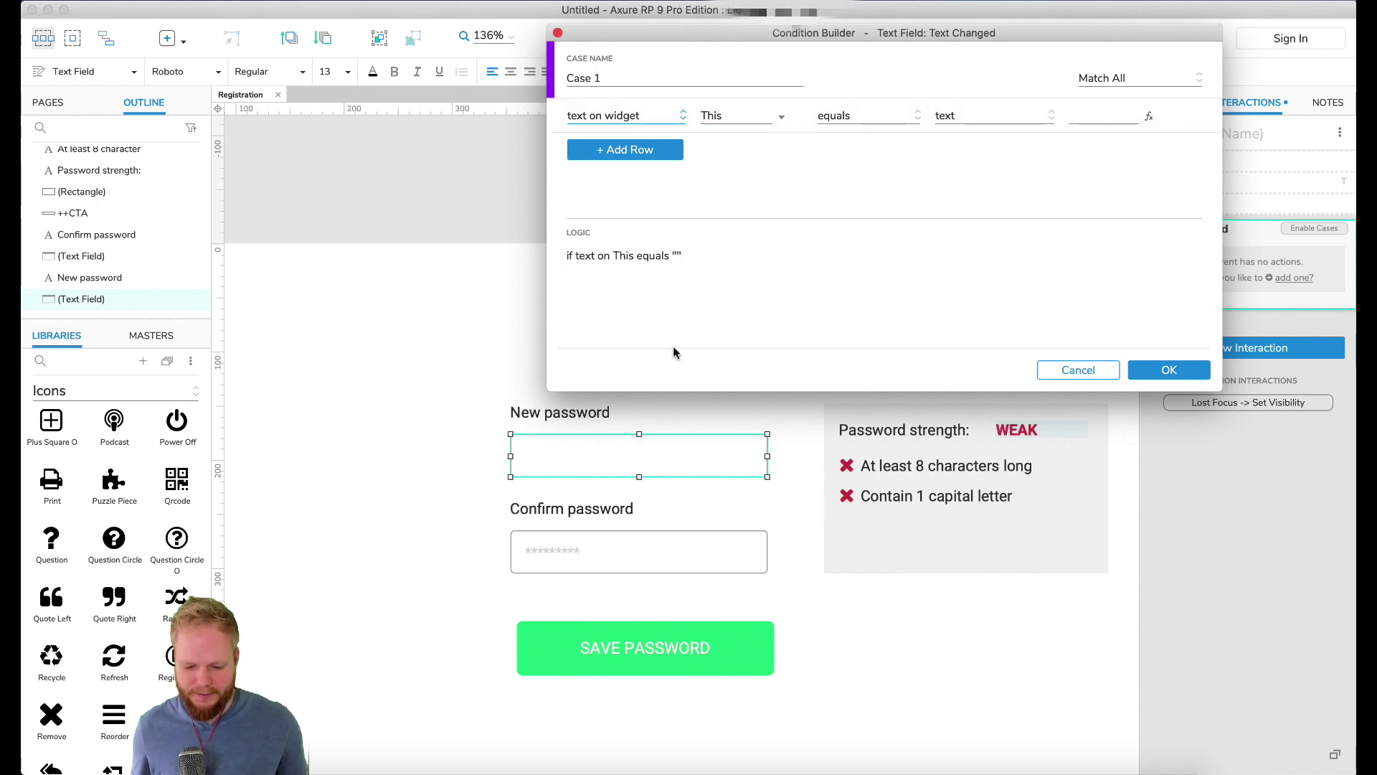
Step: Make the condition test the length of This widget's value
left_click_drag(778, 35, 660, 42)
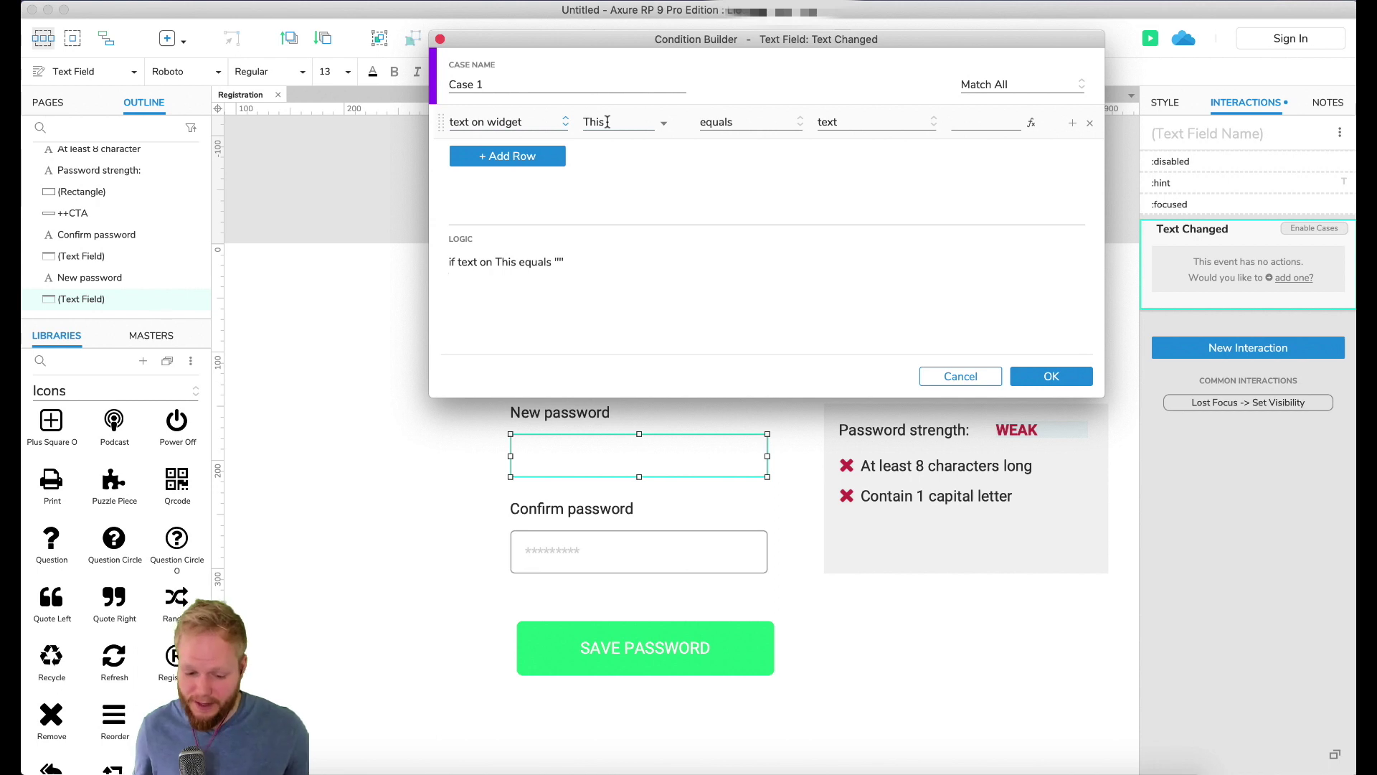
left_click(607, 122)
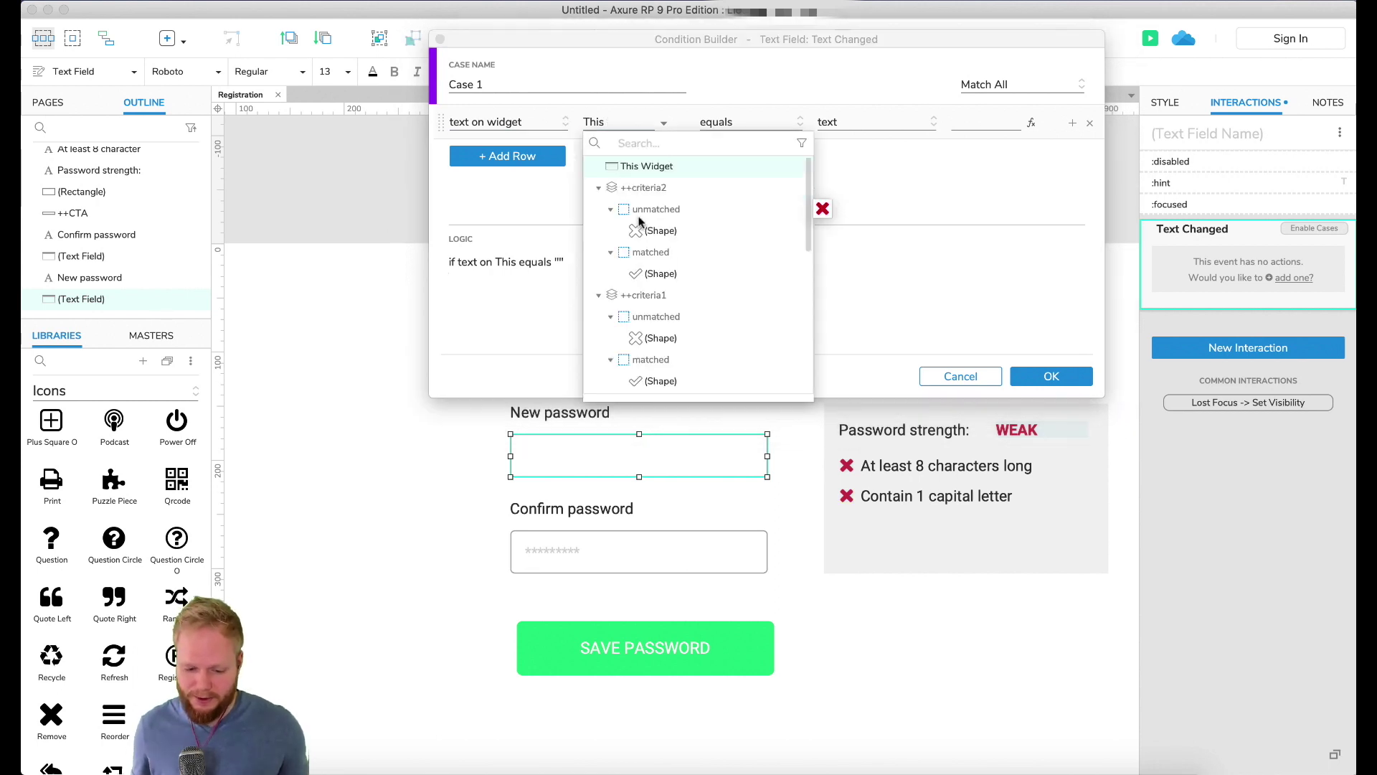
left_click(675, 156)
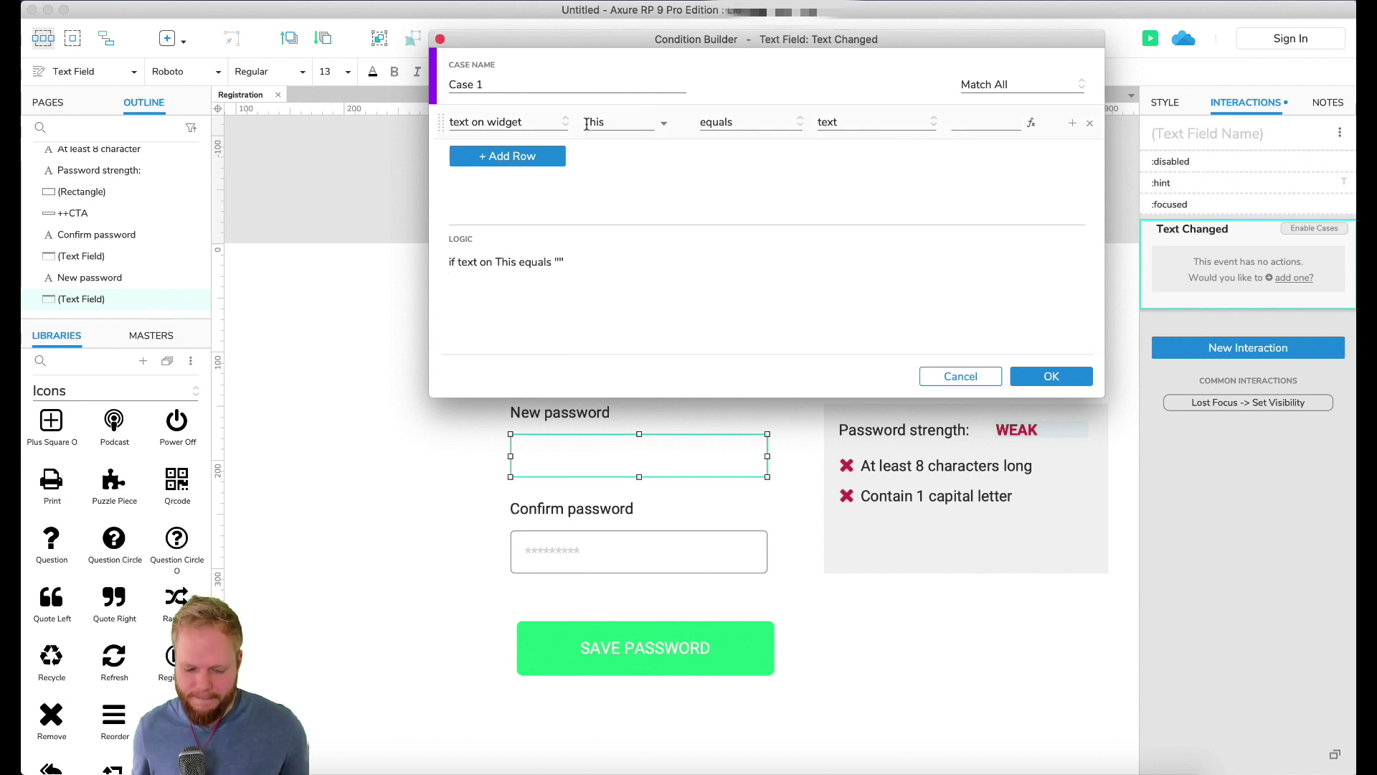
left_click(510, 122)
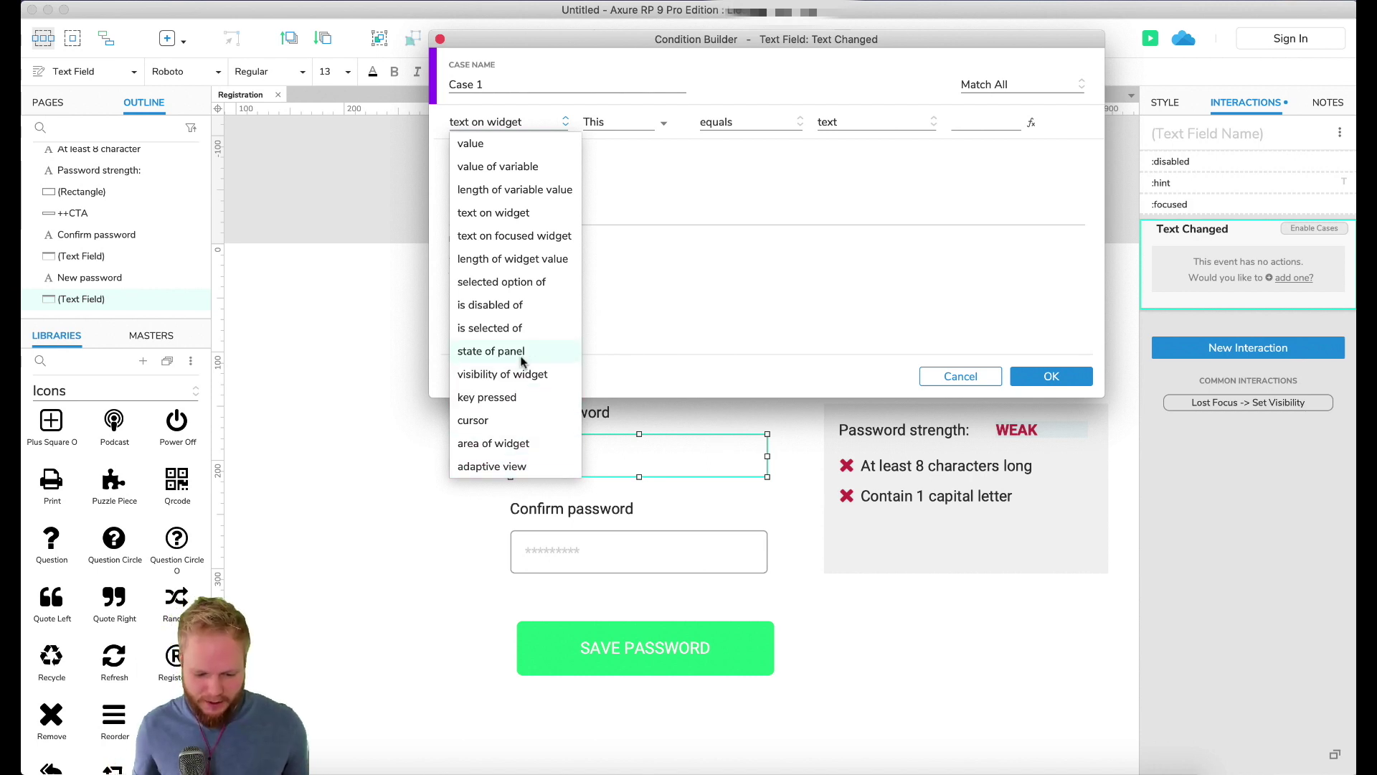
left_click(537, 267)
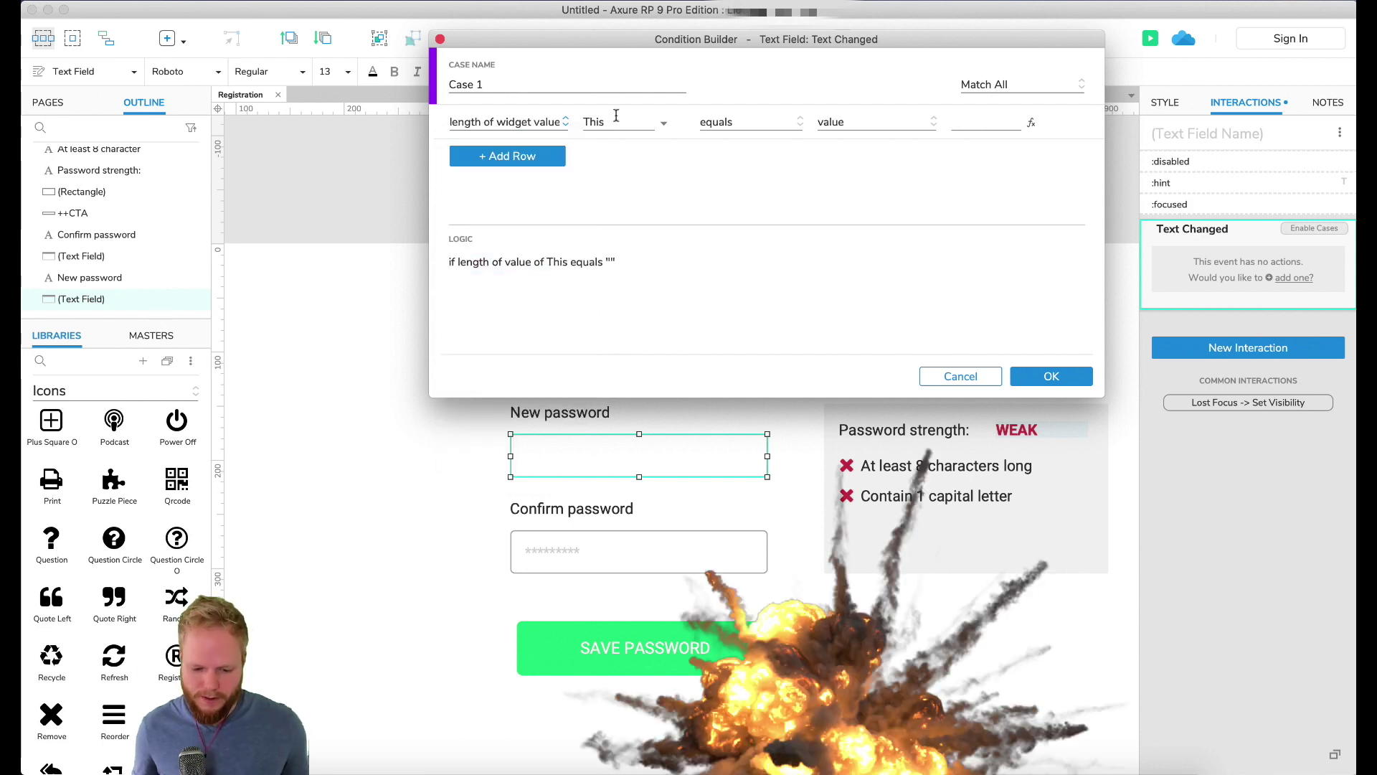
Step: Set the comparison to equals 6 and confirm Case 1's condition
left_click(972, 121)
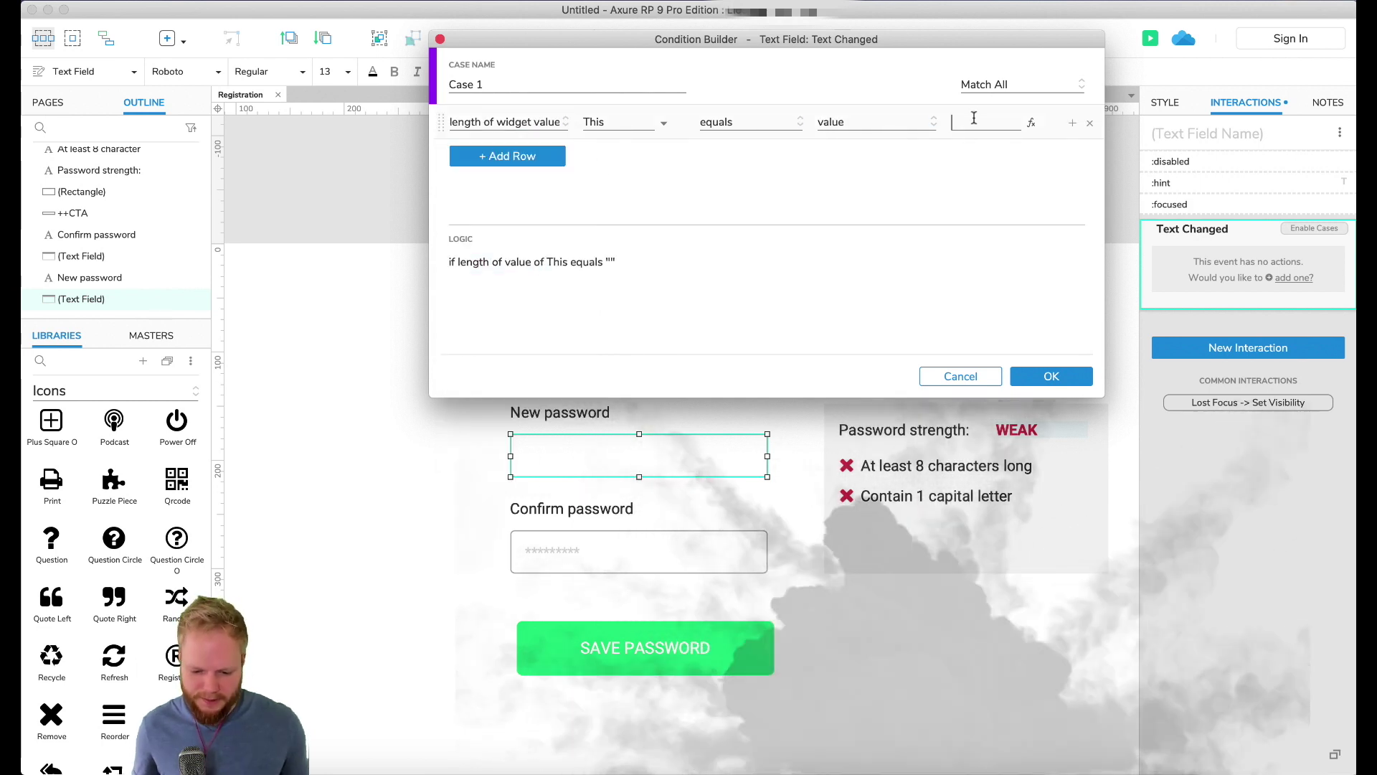
type("6")
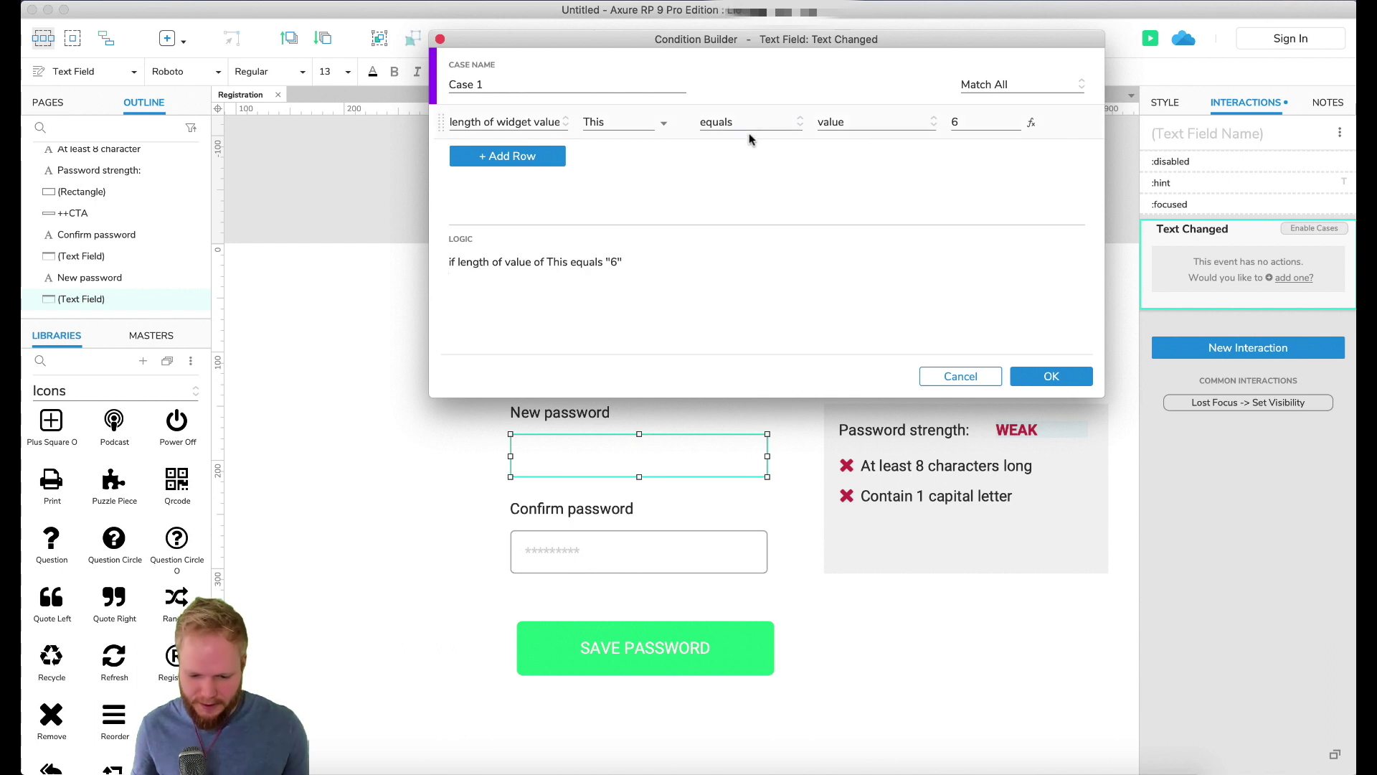
left_click(749, 122)
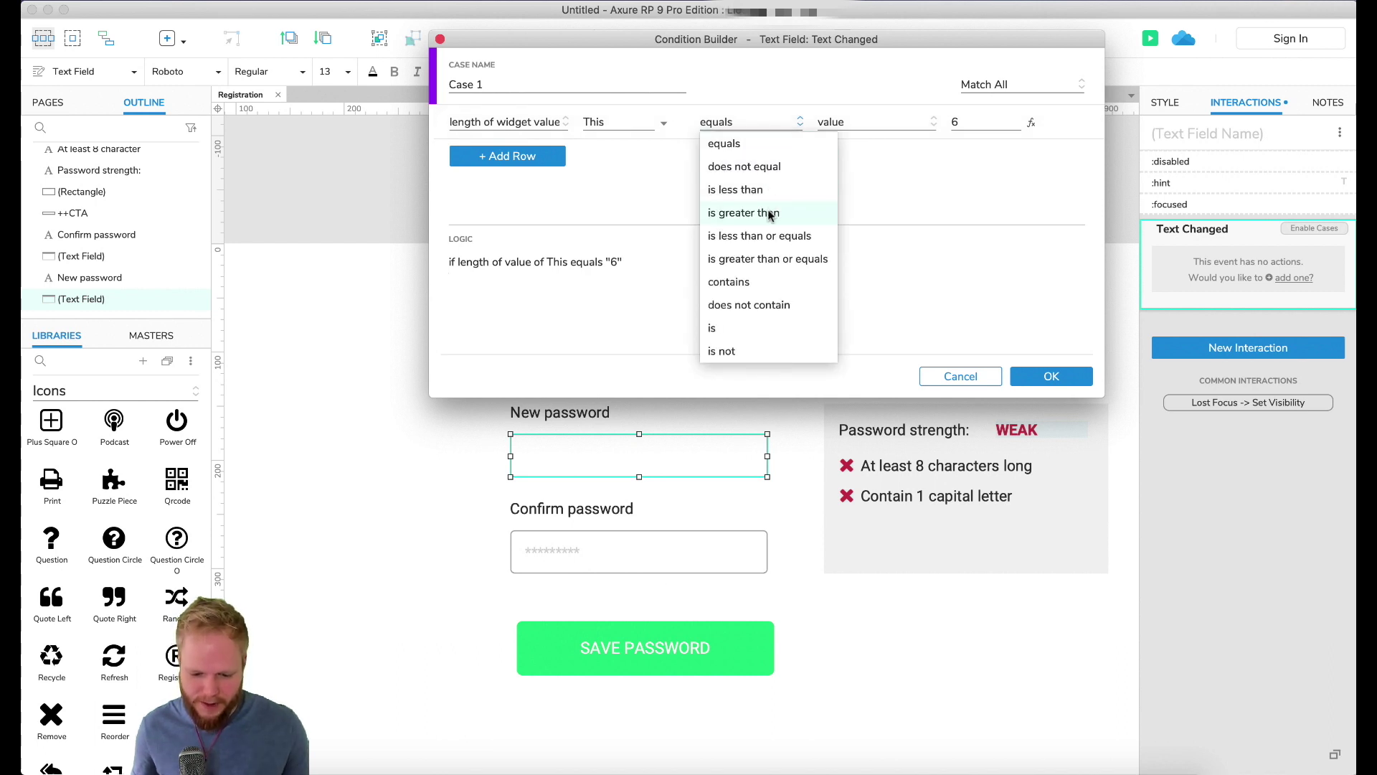
left_click(770, 214)
left_click(753, 122)
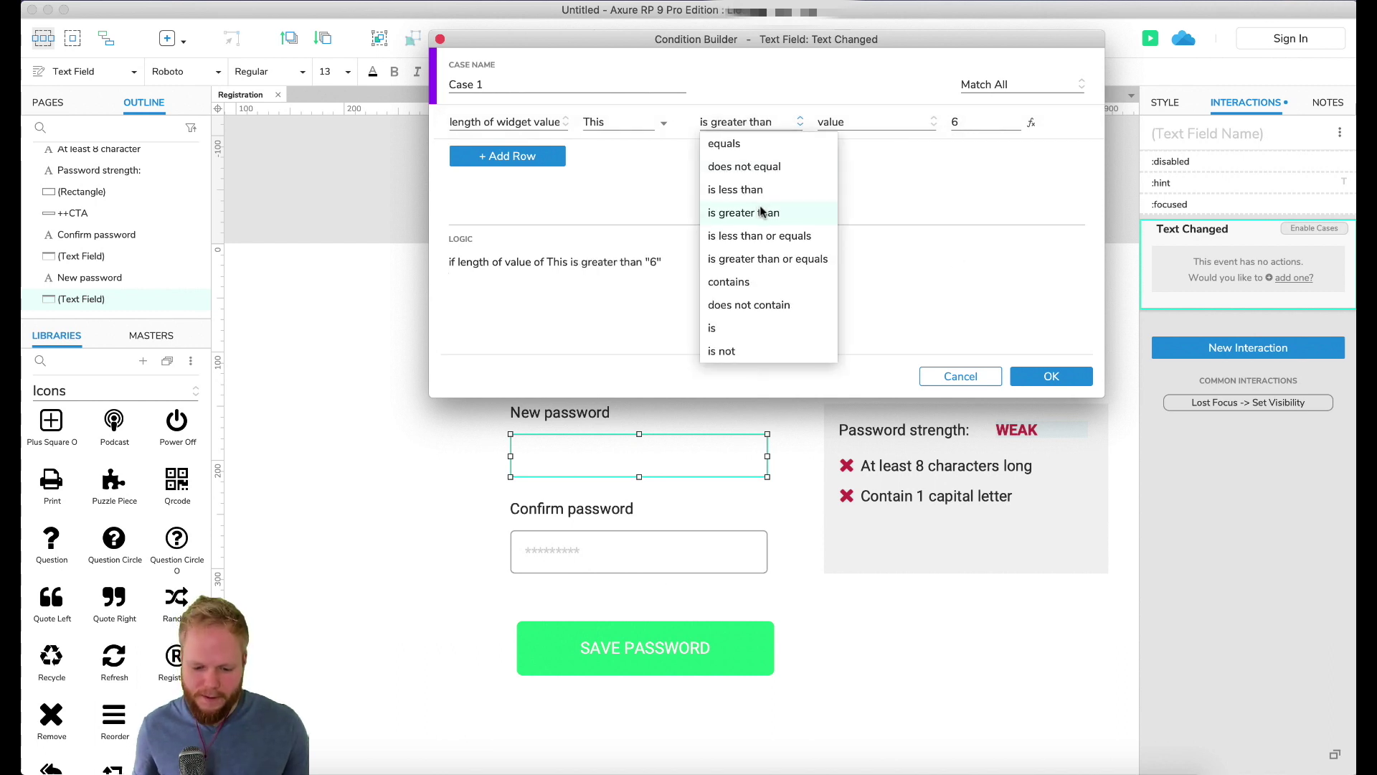
left_click(757, 146)
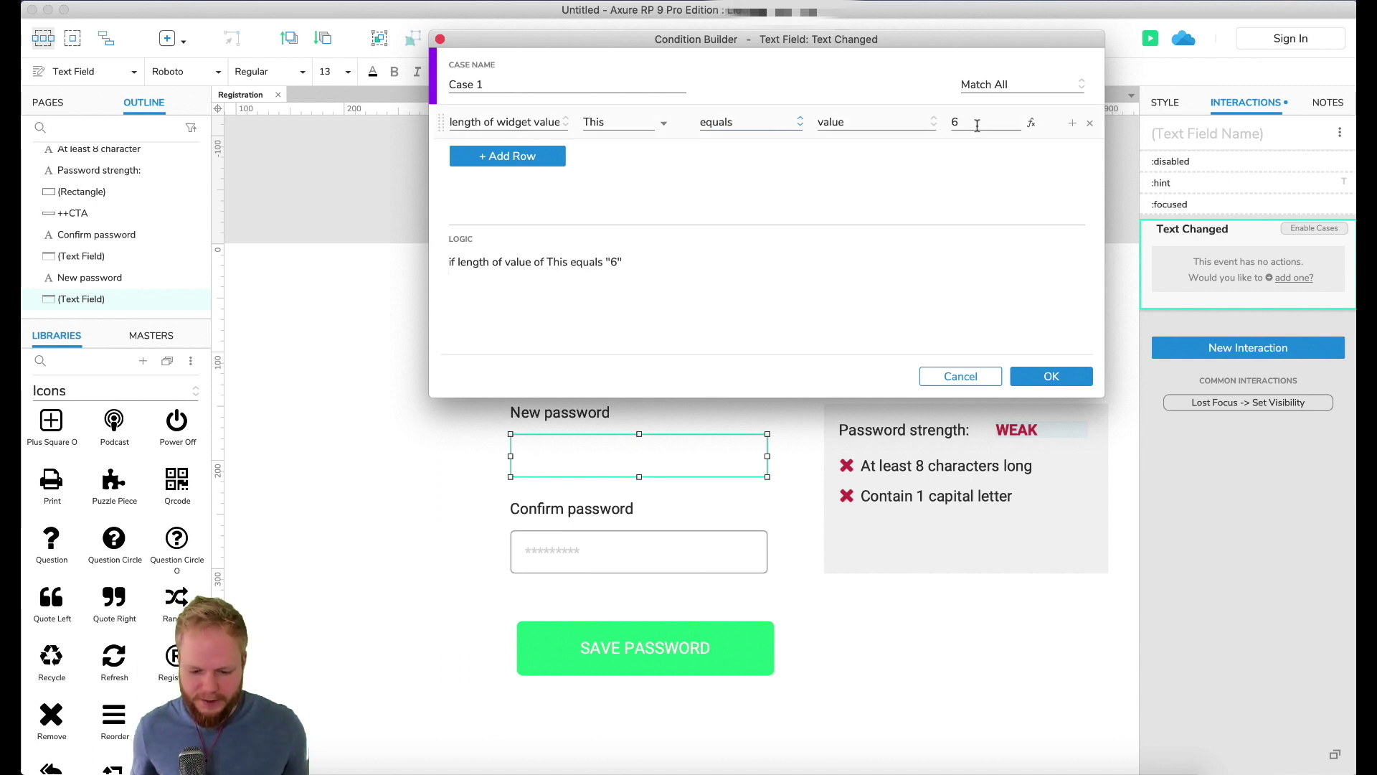
left_click(1051, 378)
left_click(1248, 281)
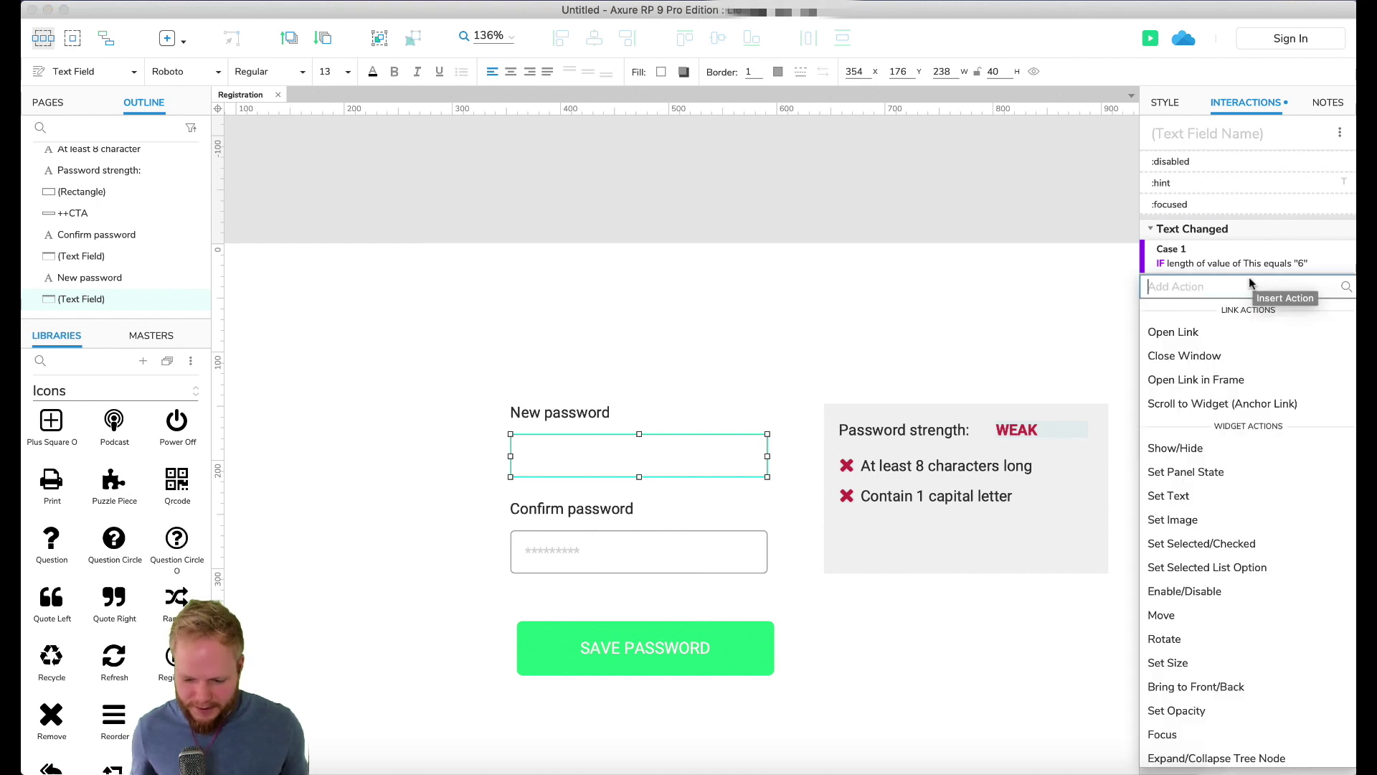
Step: Make Case 1 set the ++strength panel to State2
left_click(1218, 472)
left_click(1220, 414)
left_click(1230, 389)
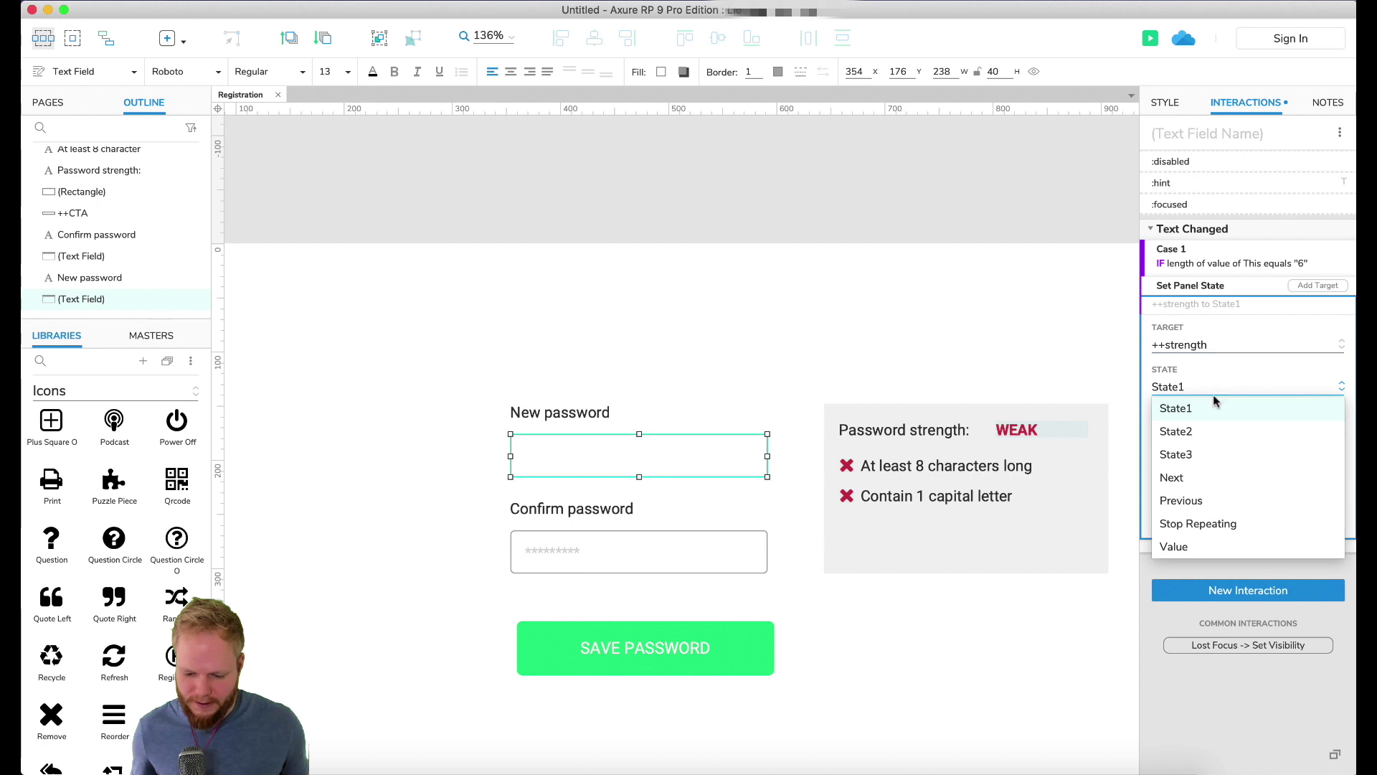
left_click(1215, 438)
left_click(1313, 524)
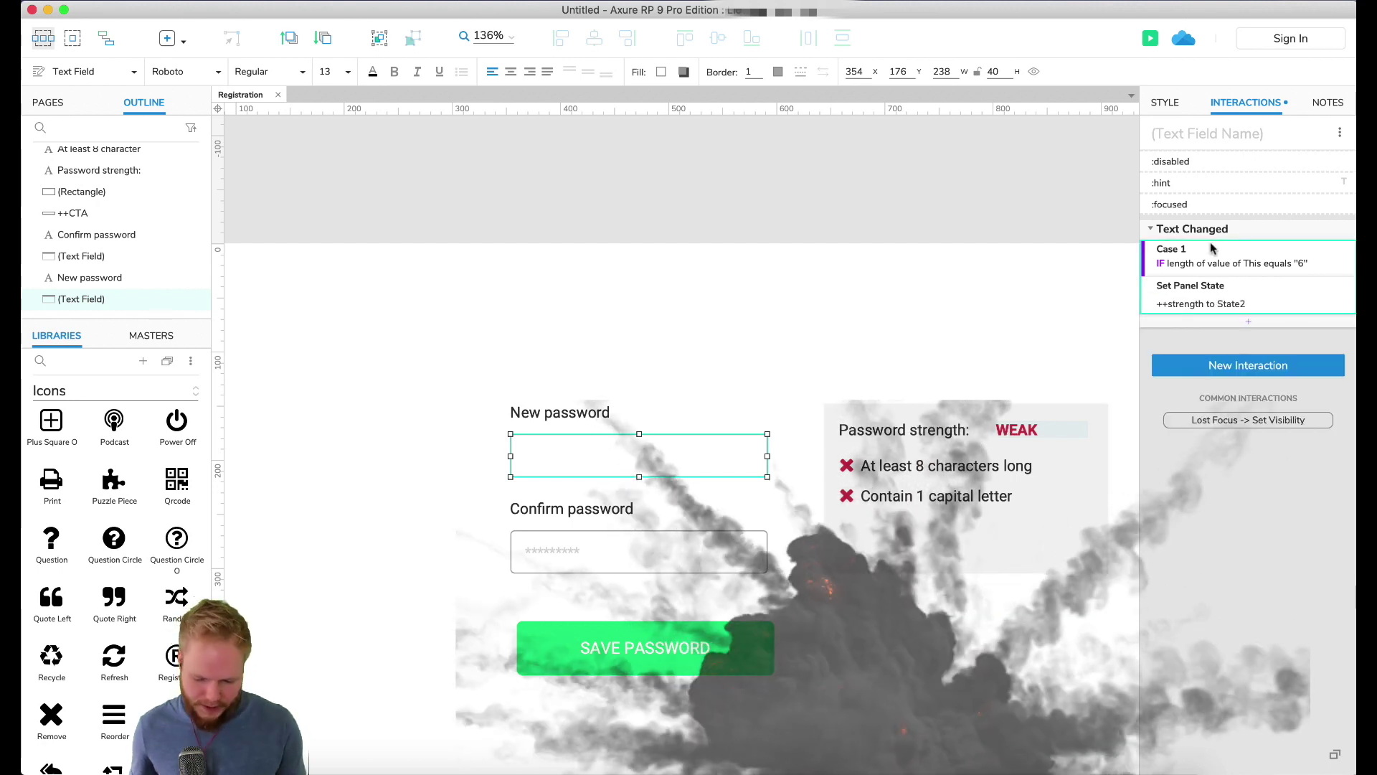
Step: Duplicate Case 1 as an independent IF case requiring length equals 8
key("ctrl+d")
right_click(1203, 358)
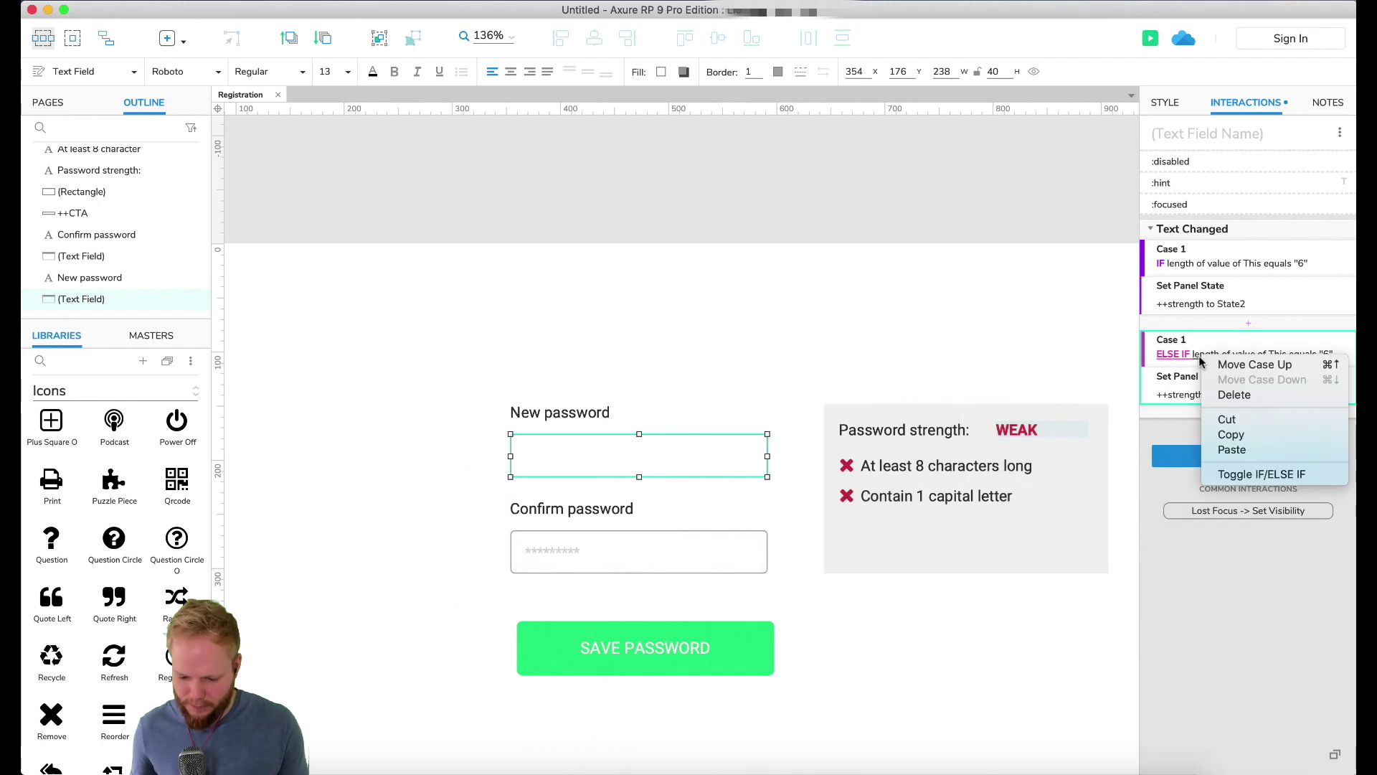
left_click(1261, 476)
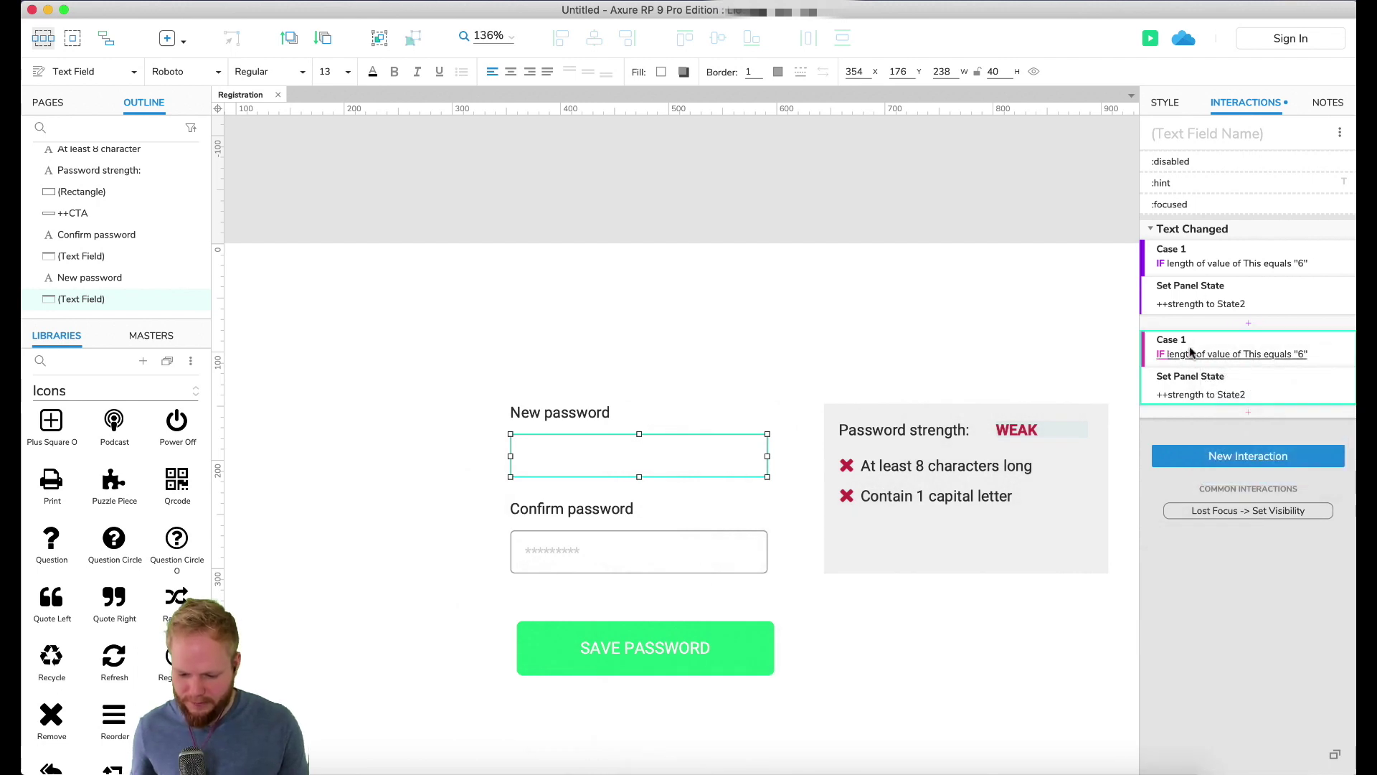
left_click(1220, 355)
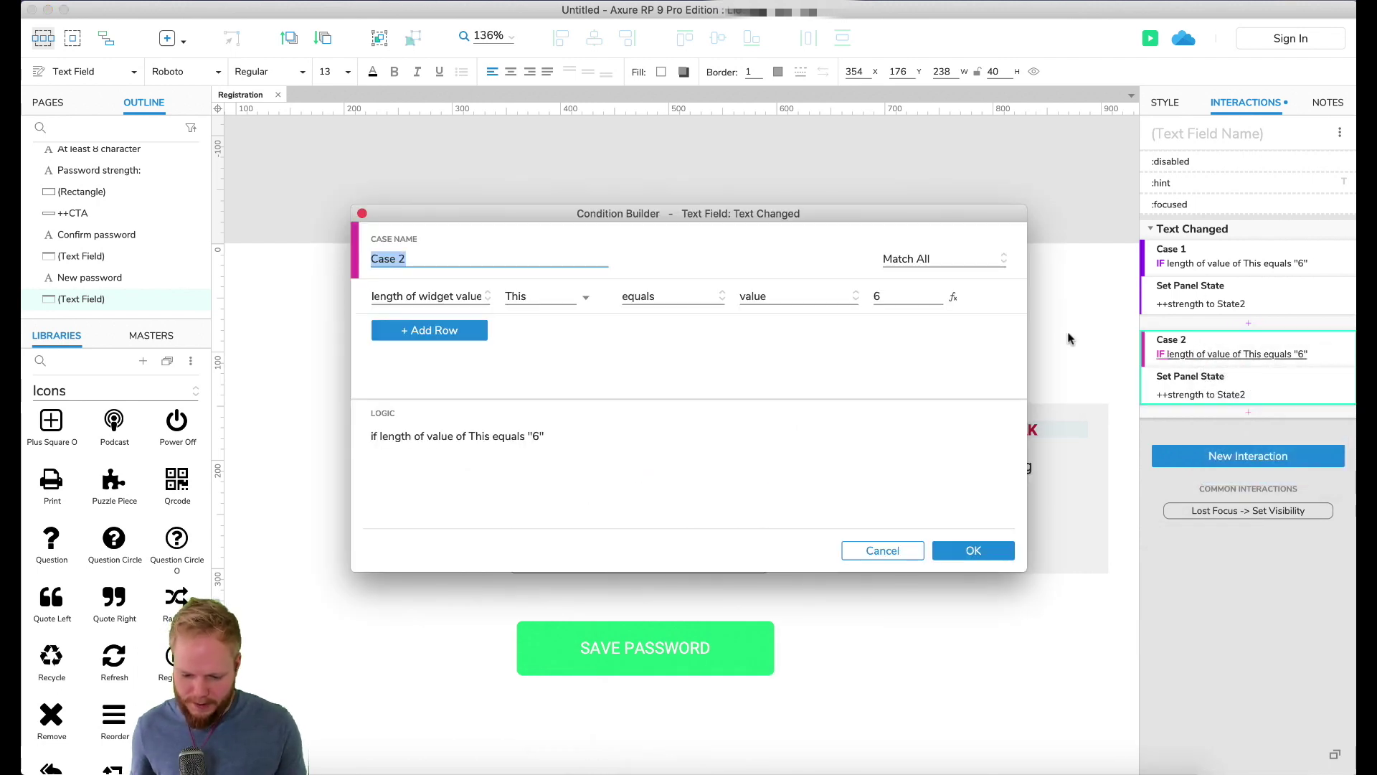
left_click(872, 296)
key("BackSpace")
type("8")
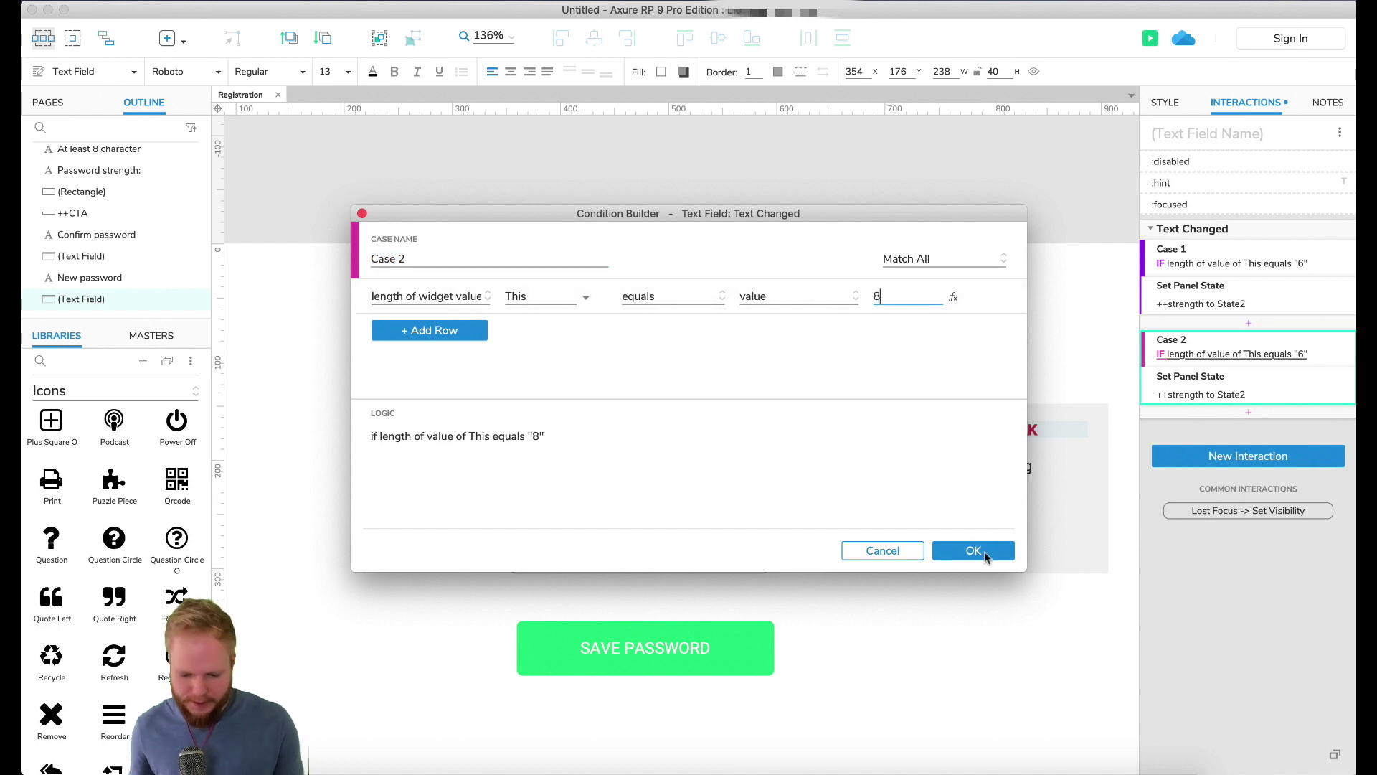
left_click(984, 551)
Step: Change Case 2's action to set ++strength to State3
left_click(1216, 395)
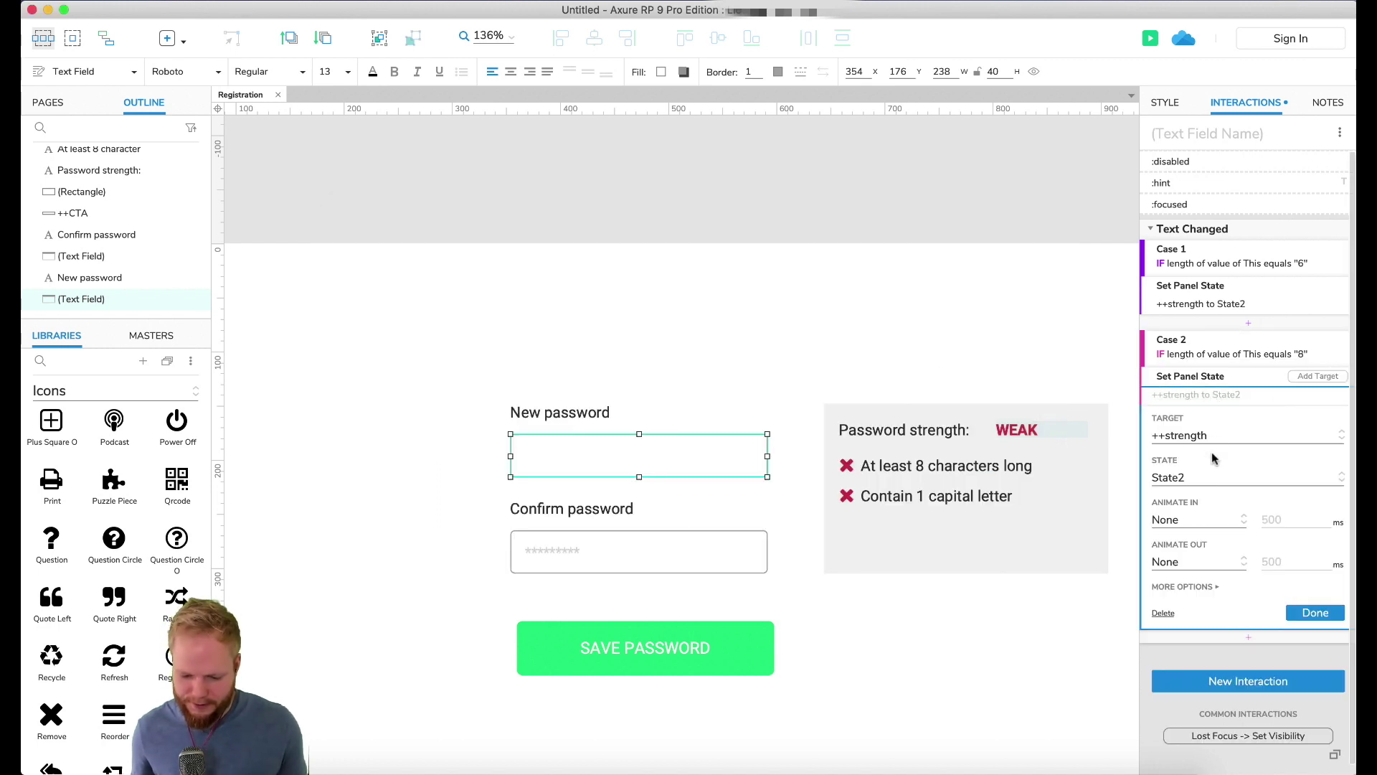
left_click(1213, 471)
left_click(1177, 544)
left_click(1317, 612)
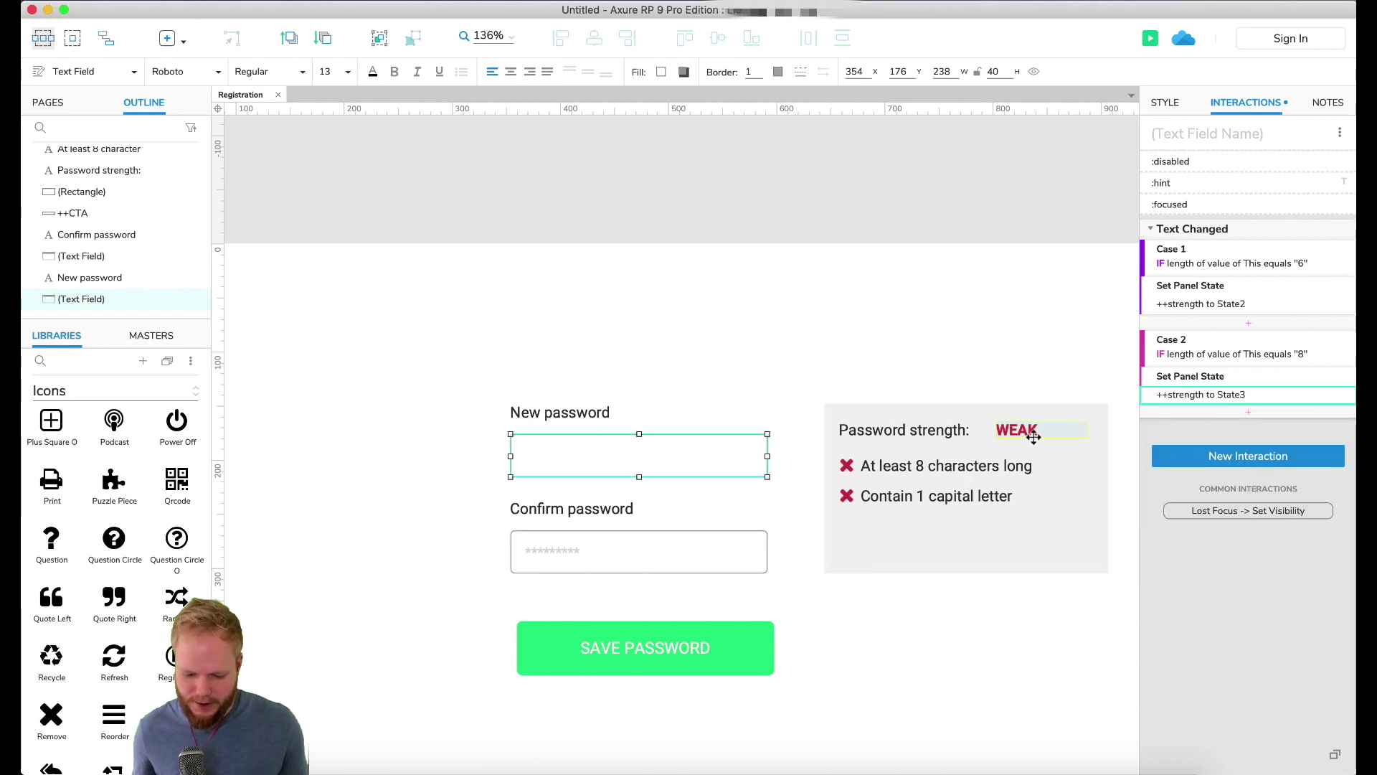
left_click(1041, 431)
Step: Preview the page, type 'password' into New password, and delete characters to watch the strength label
left_click(1150, 38)
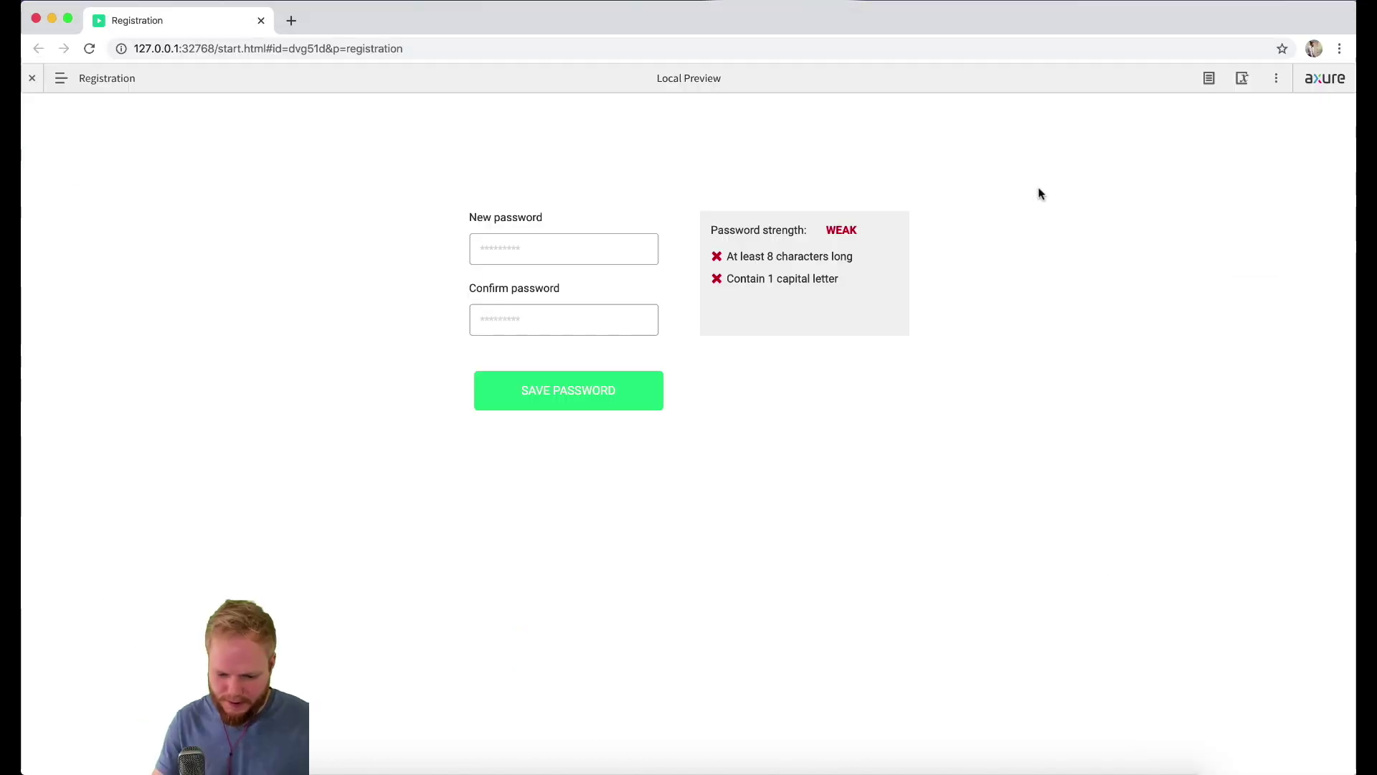
left_click(611, 255)
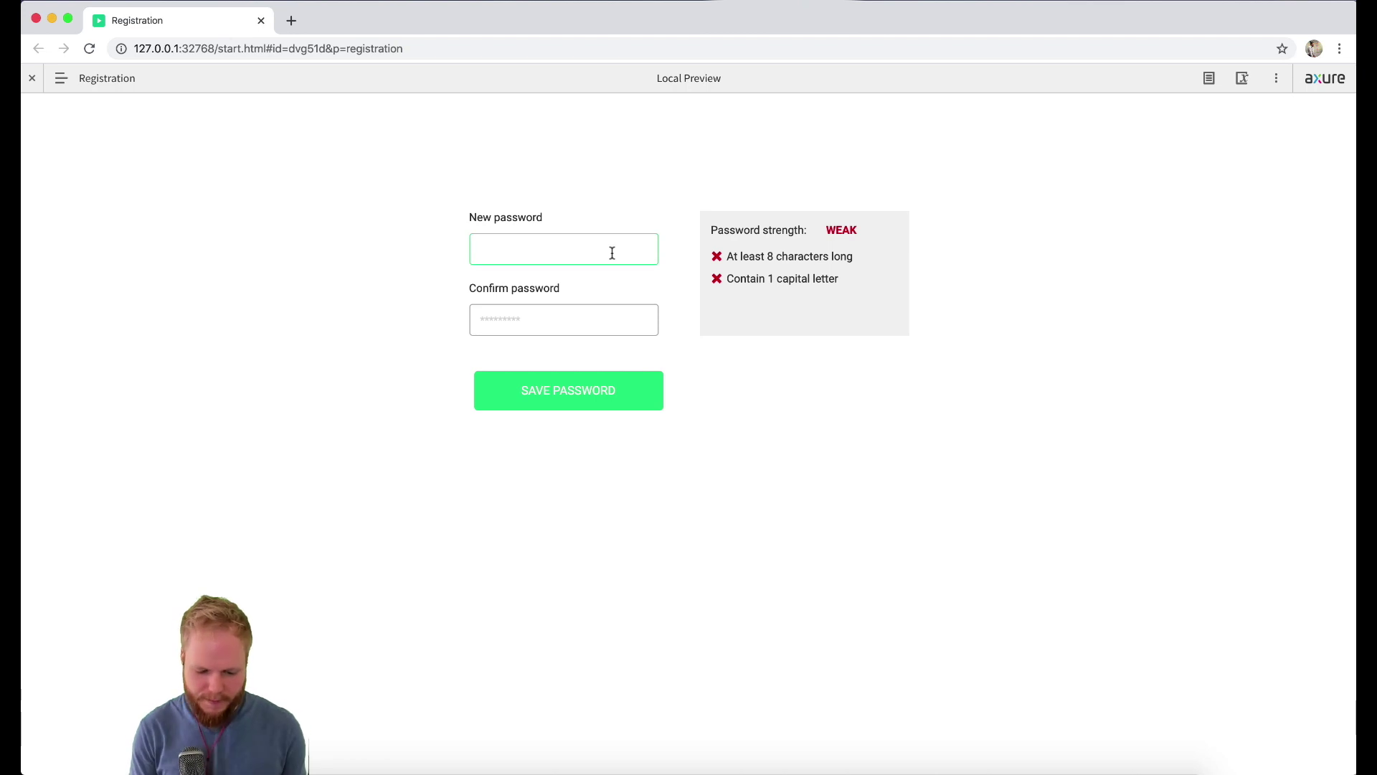
type("passwor")
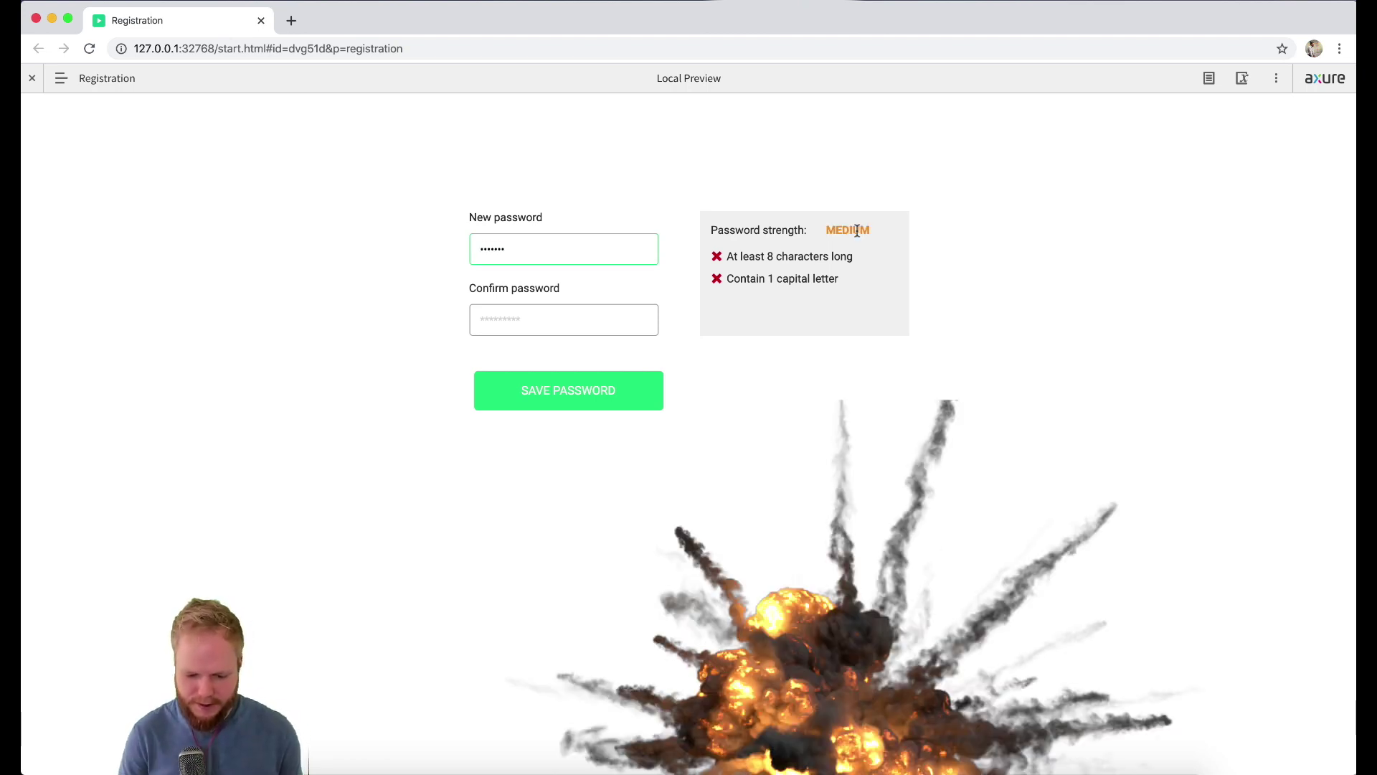
type("d")
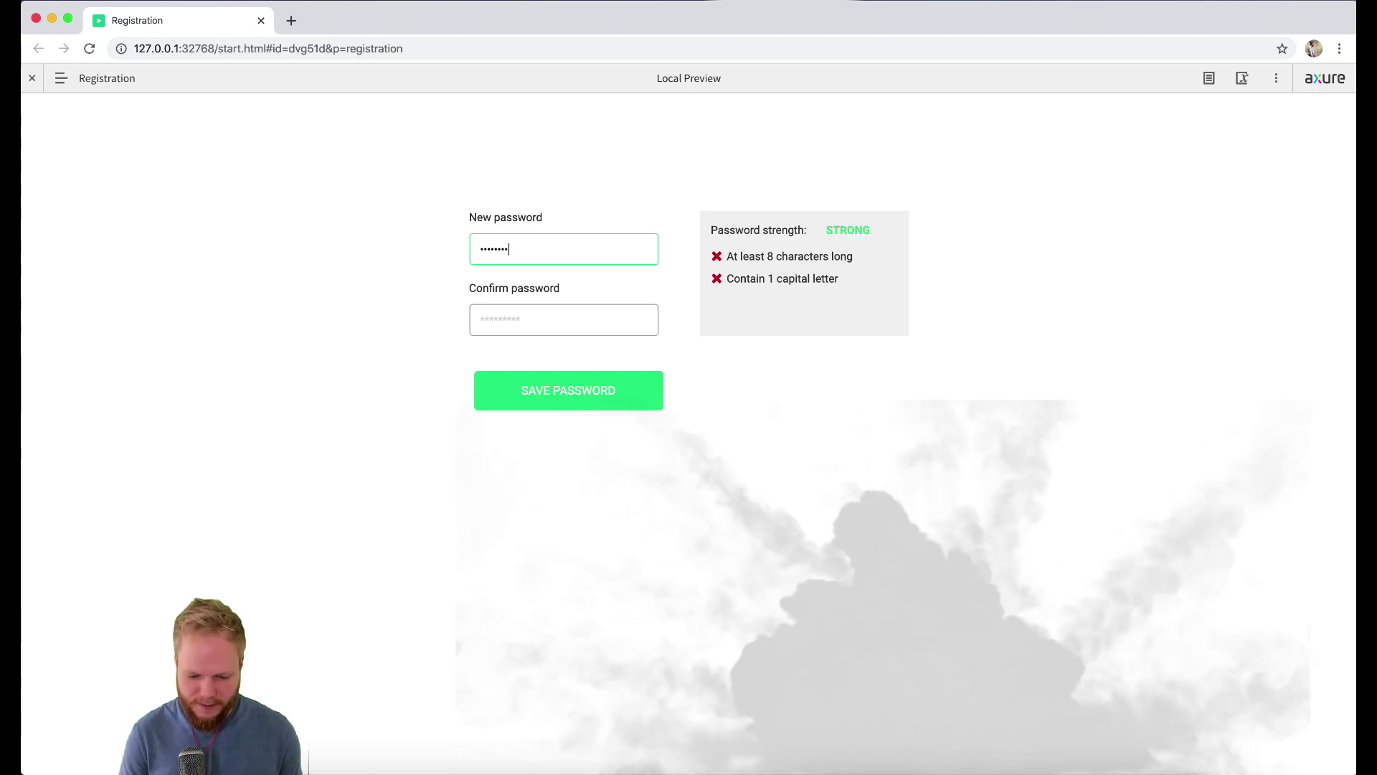
key("BackSpace")
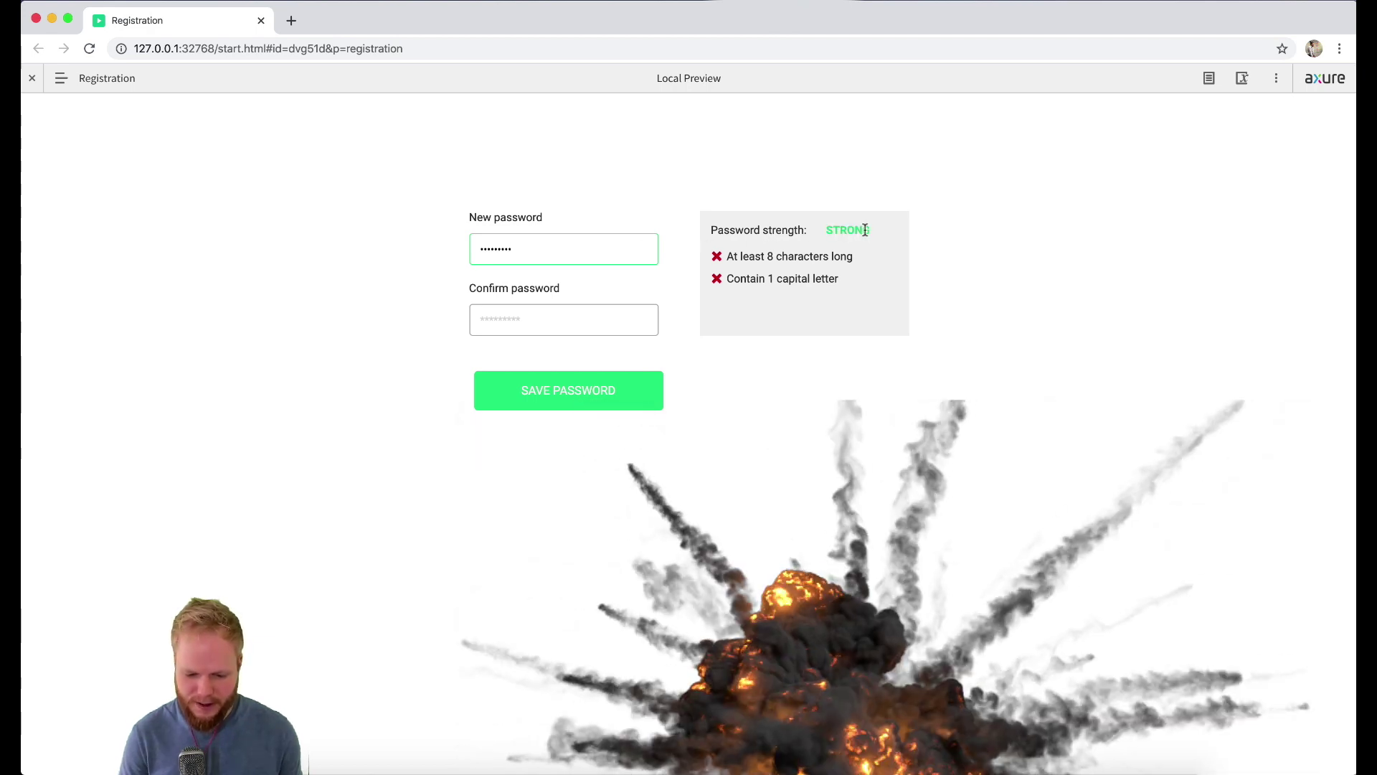
key("BackSpace")
key("BackSpace")
key("BackSpace")
key("BackSpace")
key("BackSpace")
key("BackSpace")
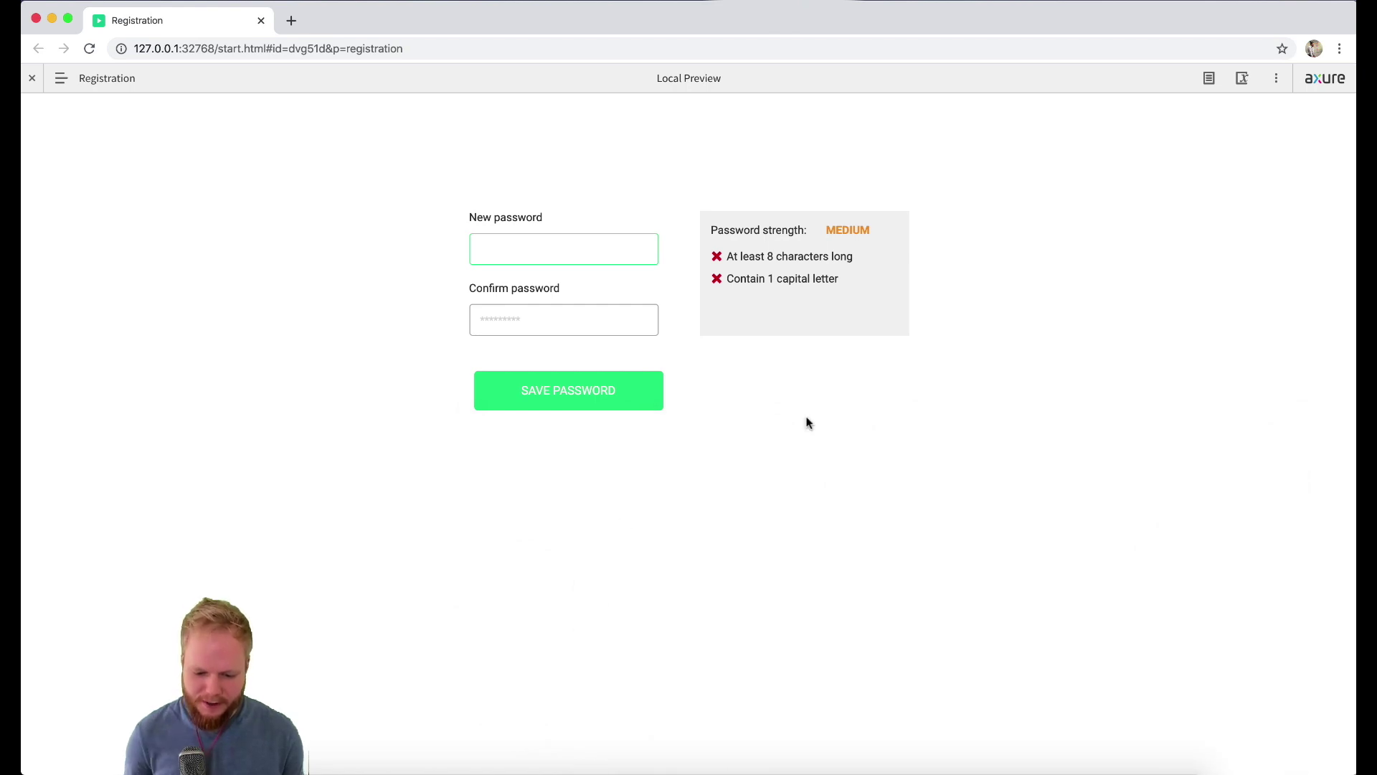
key("super+Tab")
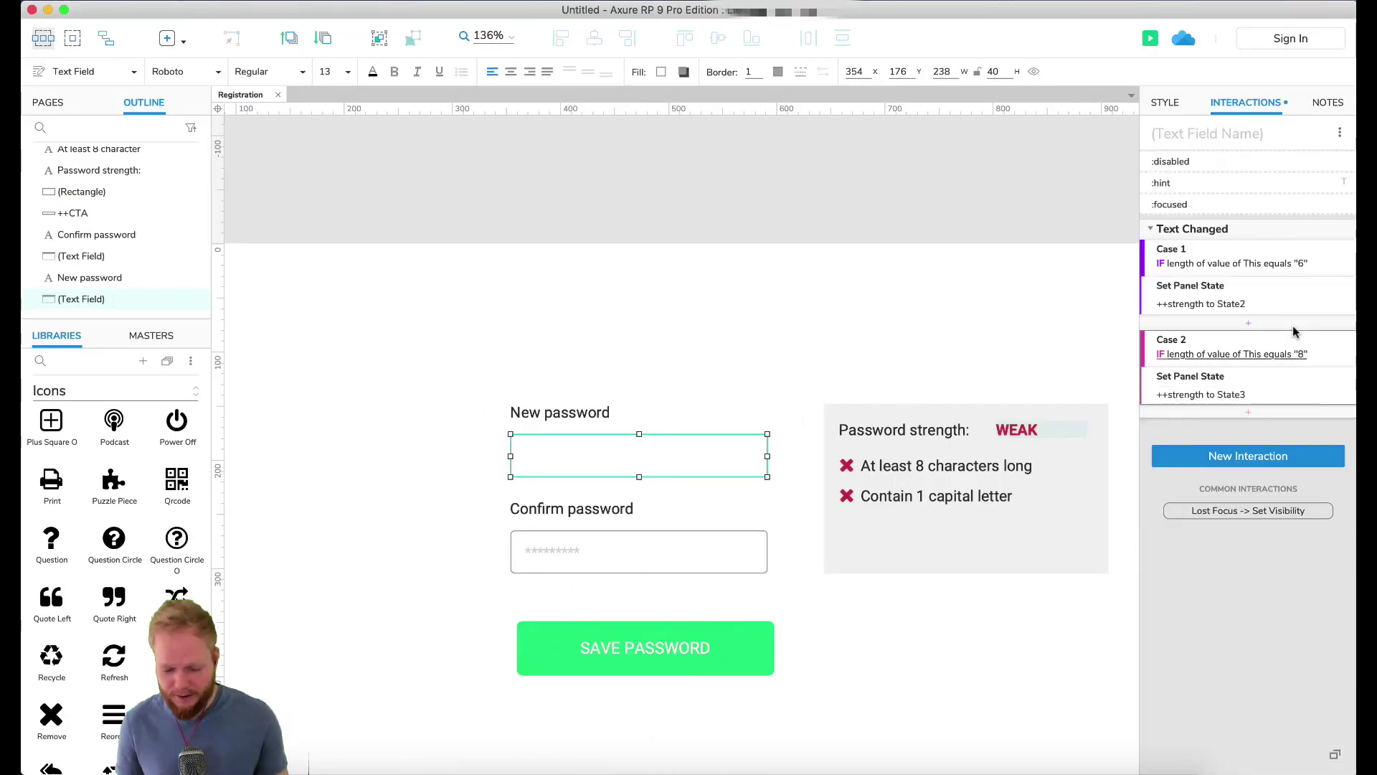
Step: Duplicate Case 2 as Case 3 with the condition 'is less than 6'
left_click(1255, 346)
key("ctrl+d")
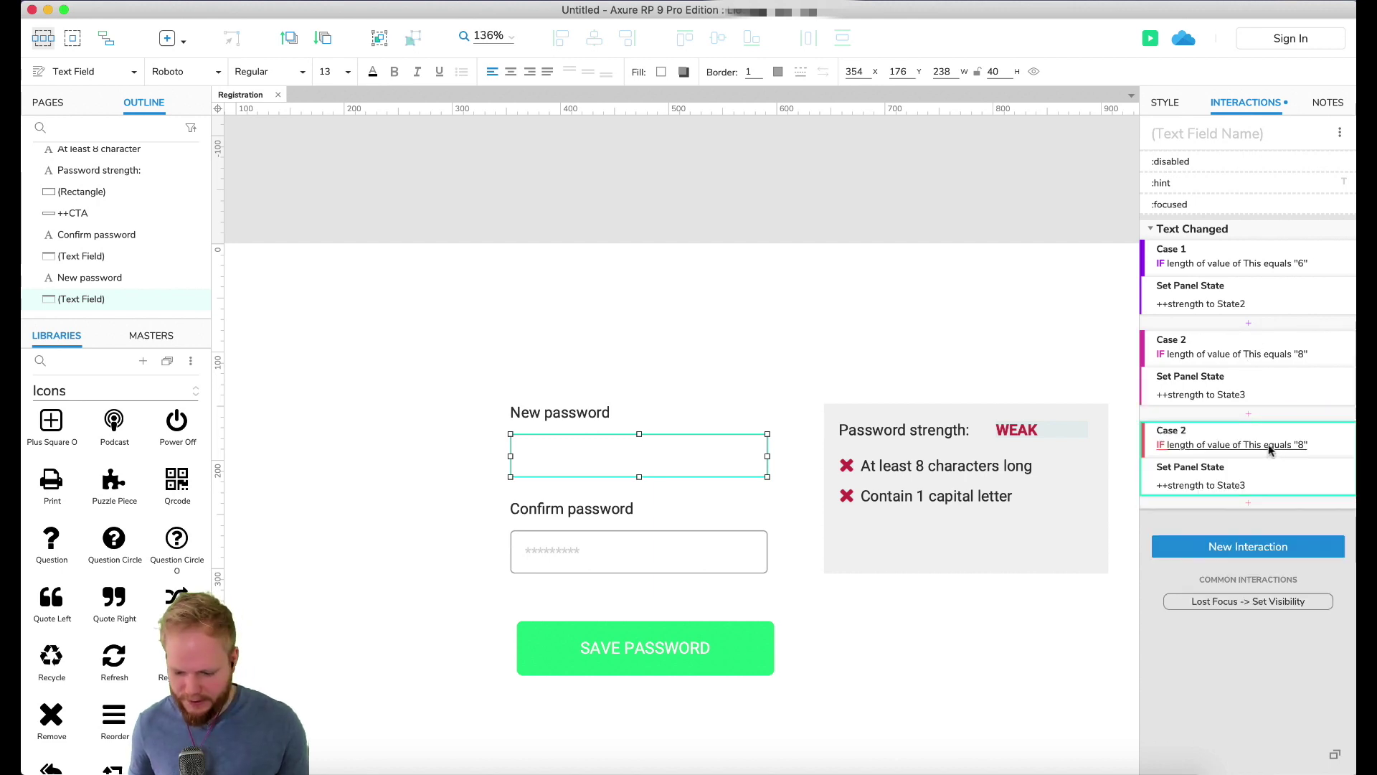
double_click(1268, 445)
left_click(421, 259)
type("3")
left_click(699, 298)
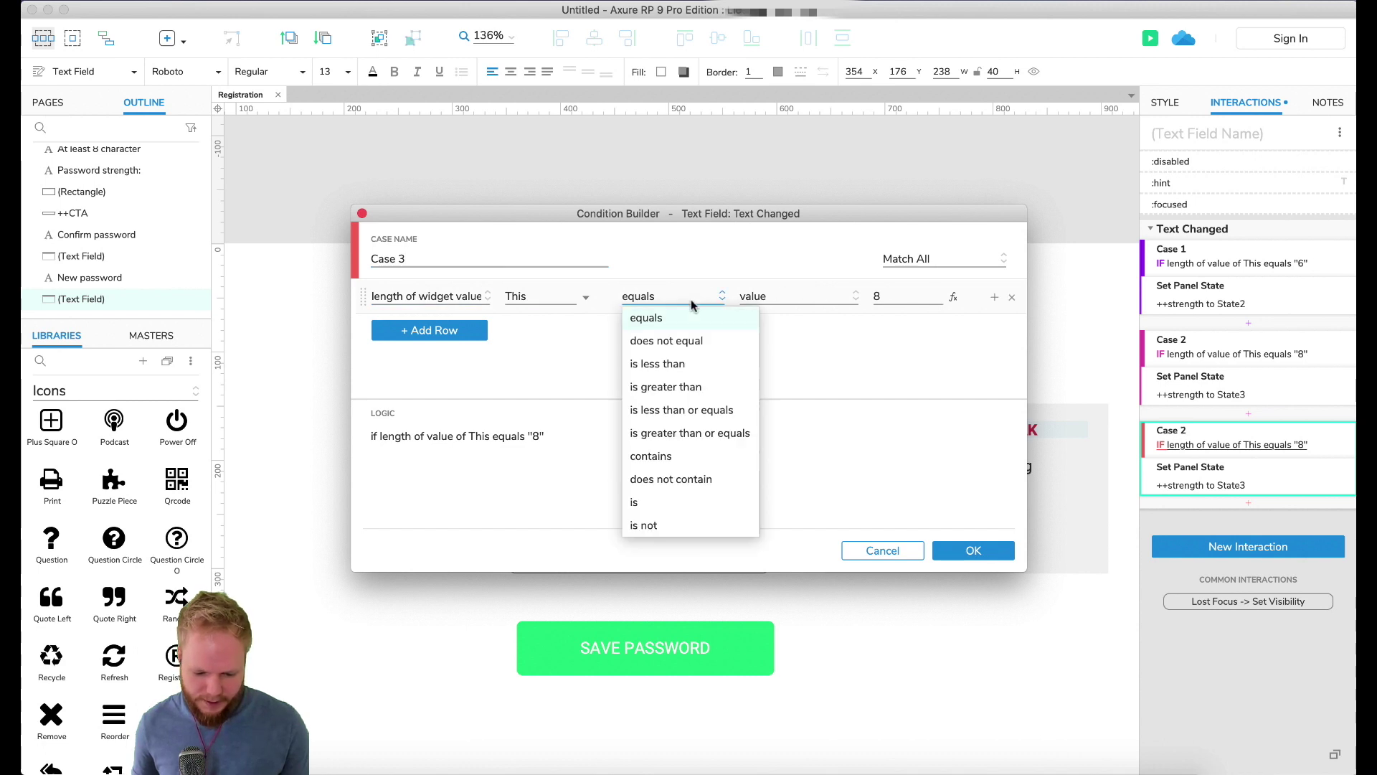
left_click(657, 364)
double_click(890, 296)
type("6")
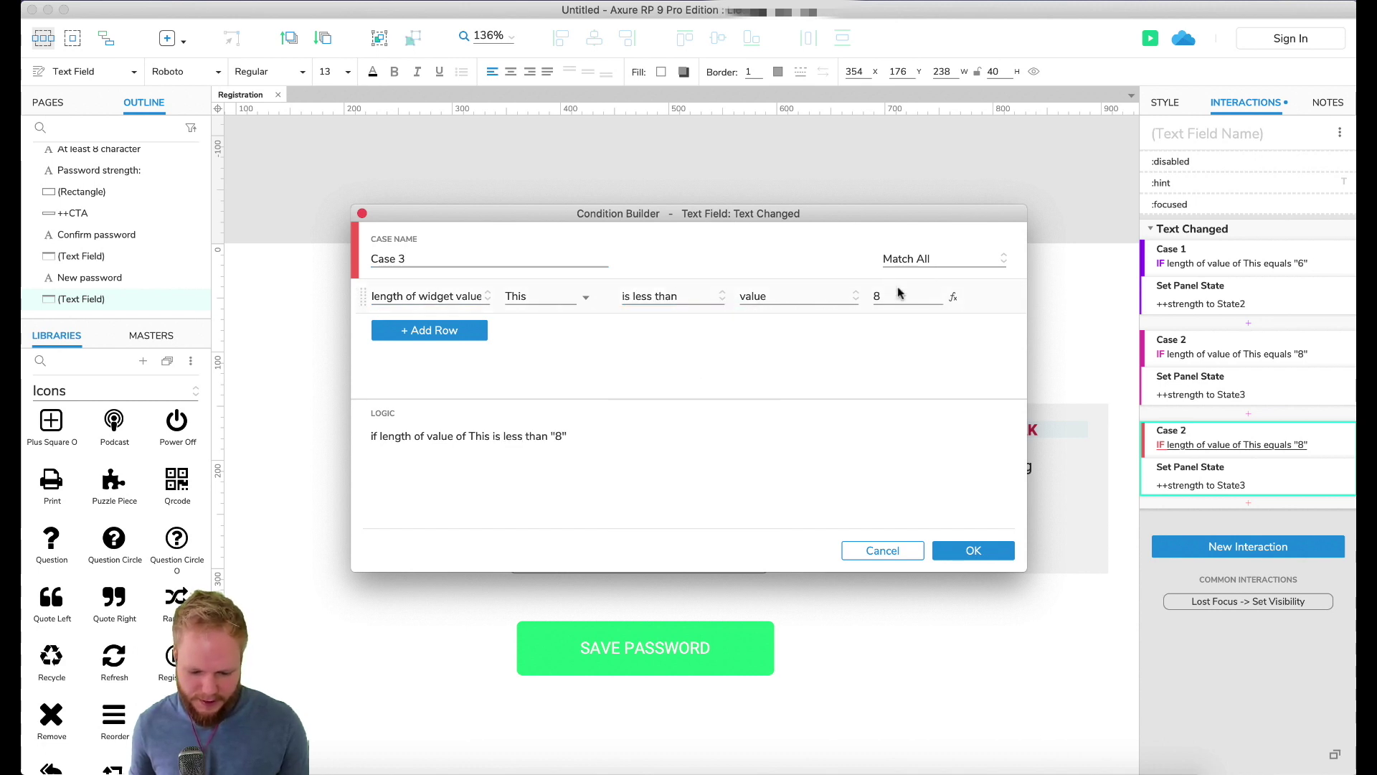
left_click(974, 551)
Step: Make Case 3's Set Panel State action switch ++strength to State1
left_click(1201, 485)
left_click(1212, 528)
left_click(1213, 528)
left_click(1248, 568)
left_click(1191, 584)
left_click(1315, 703)
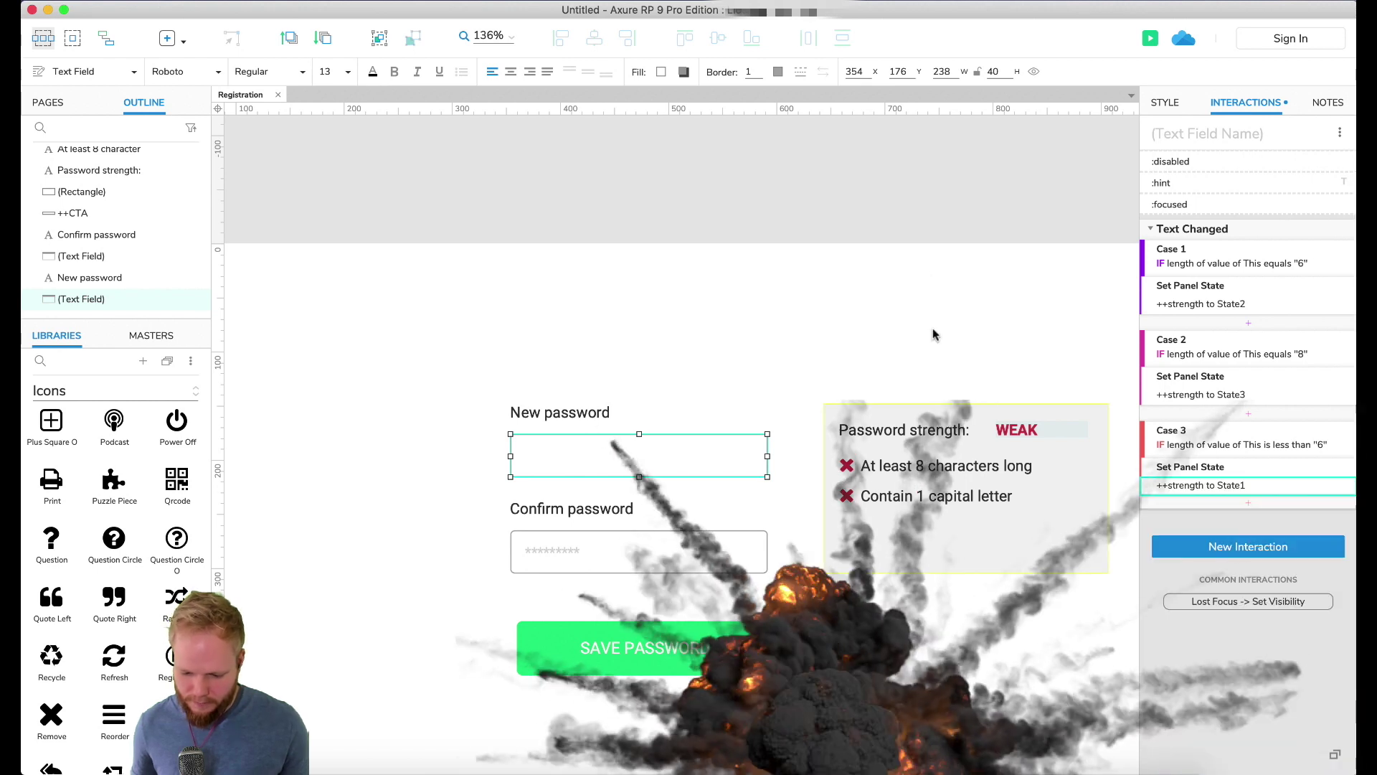
key("super+period")
Step: Type 'hello123' in New password, backspace twice, then type 'abcde' to watch WEAK/MEDIUM/STRONG
left_click(632, 247)
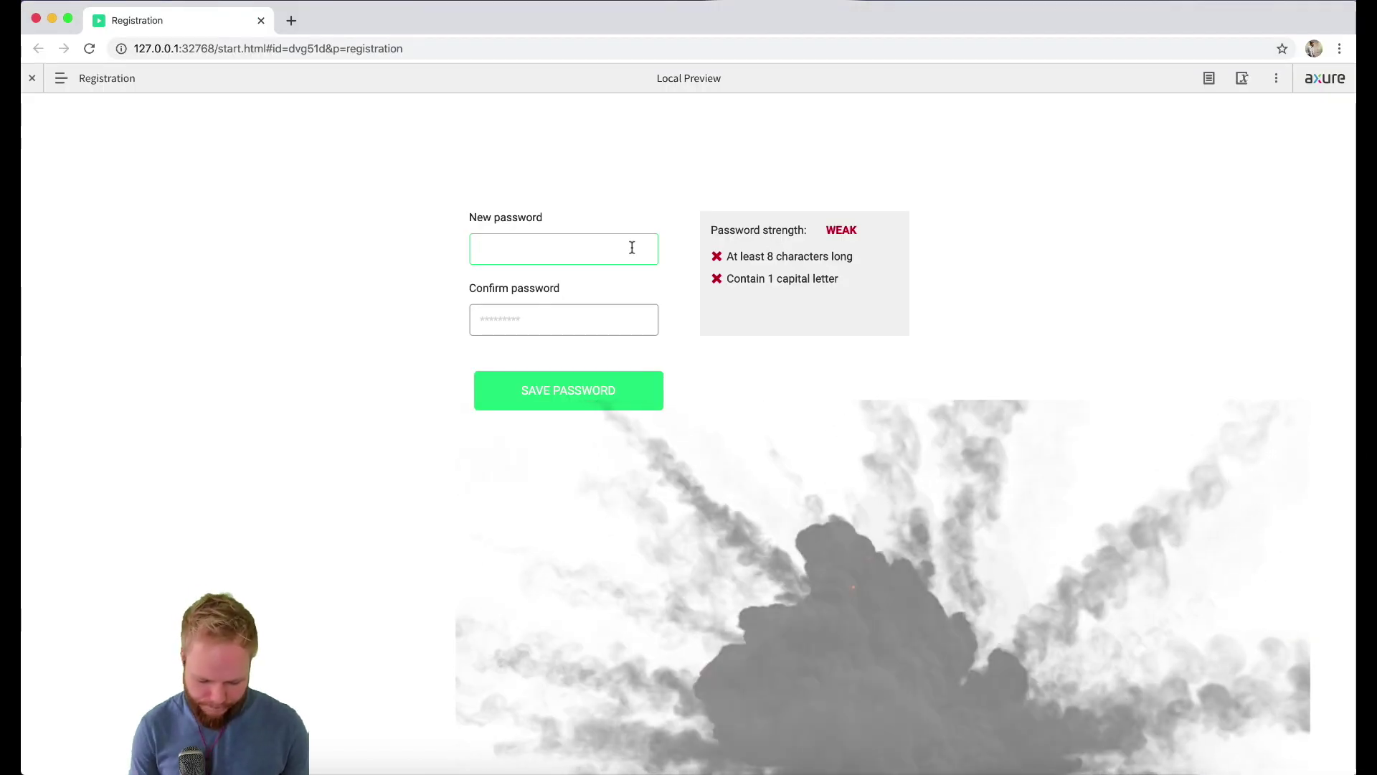
type("hello123")
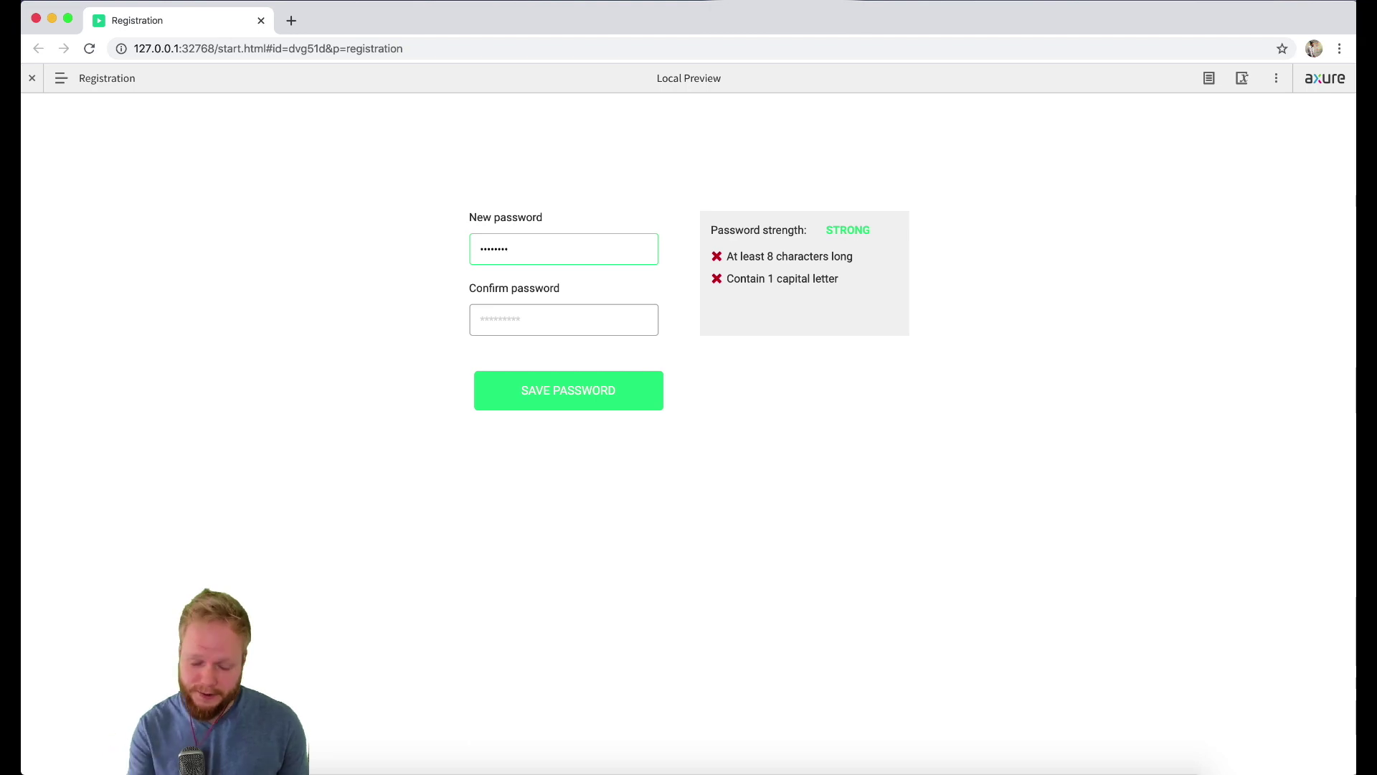
key("BackSpace")
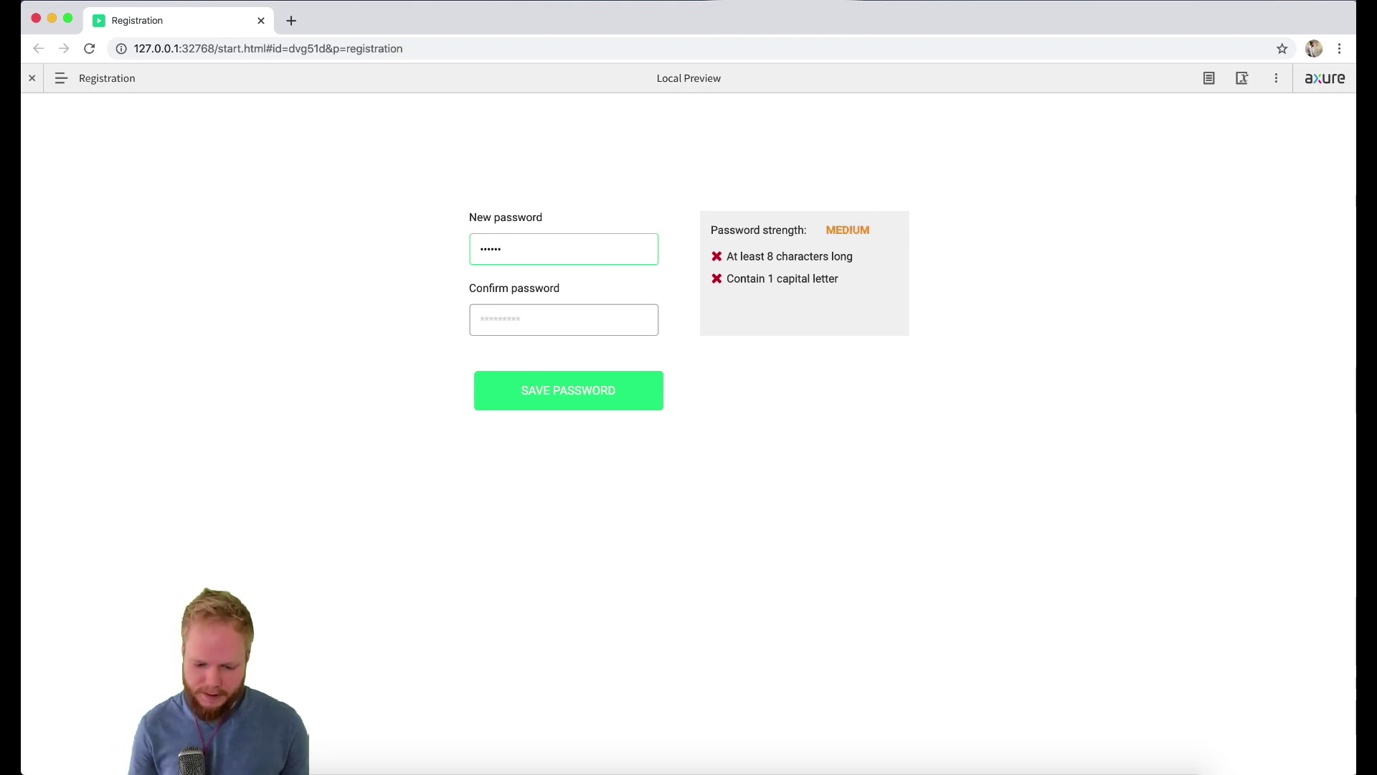
key("BackSpace")
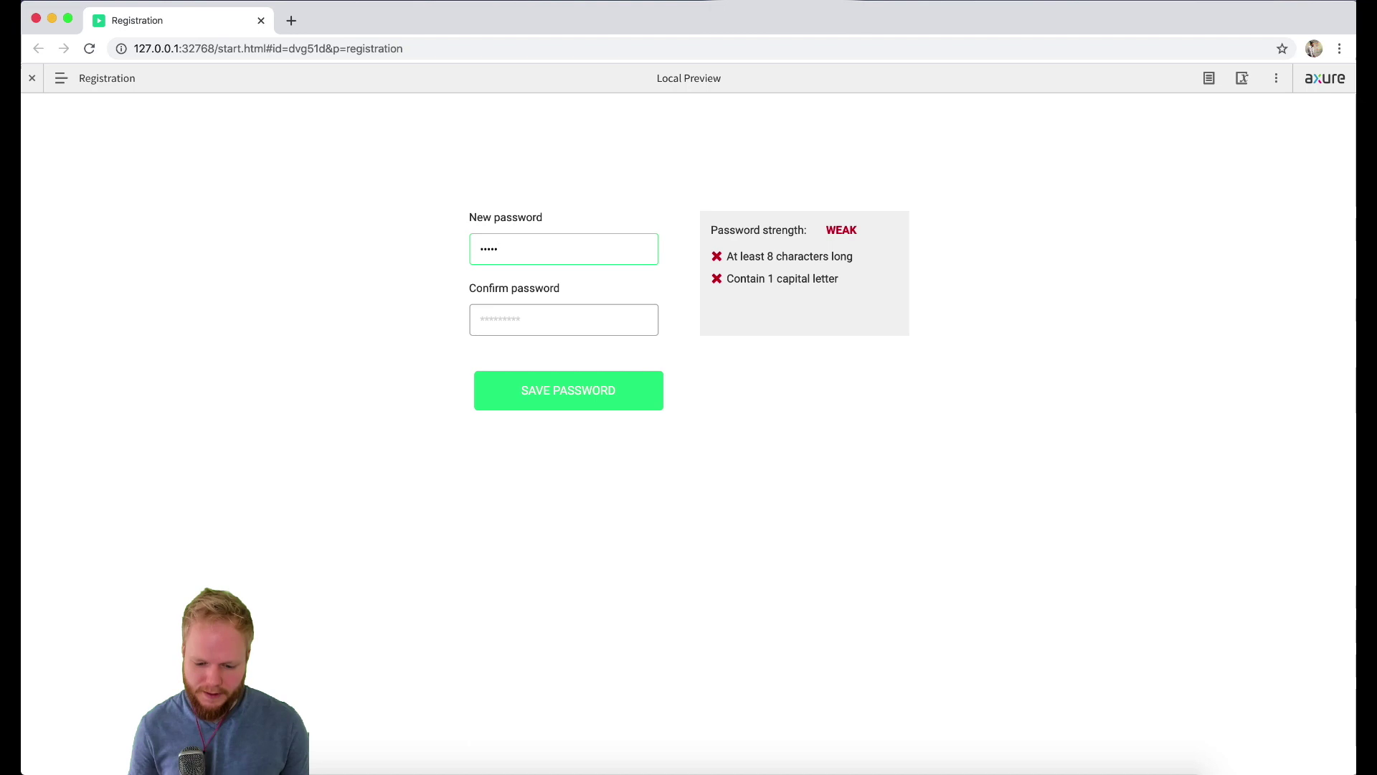
type("abcde")
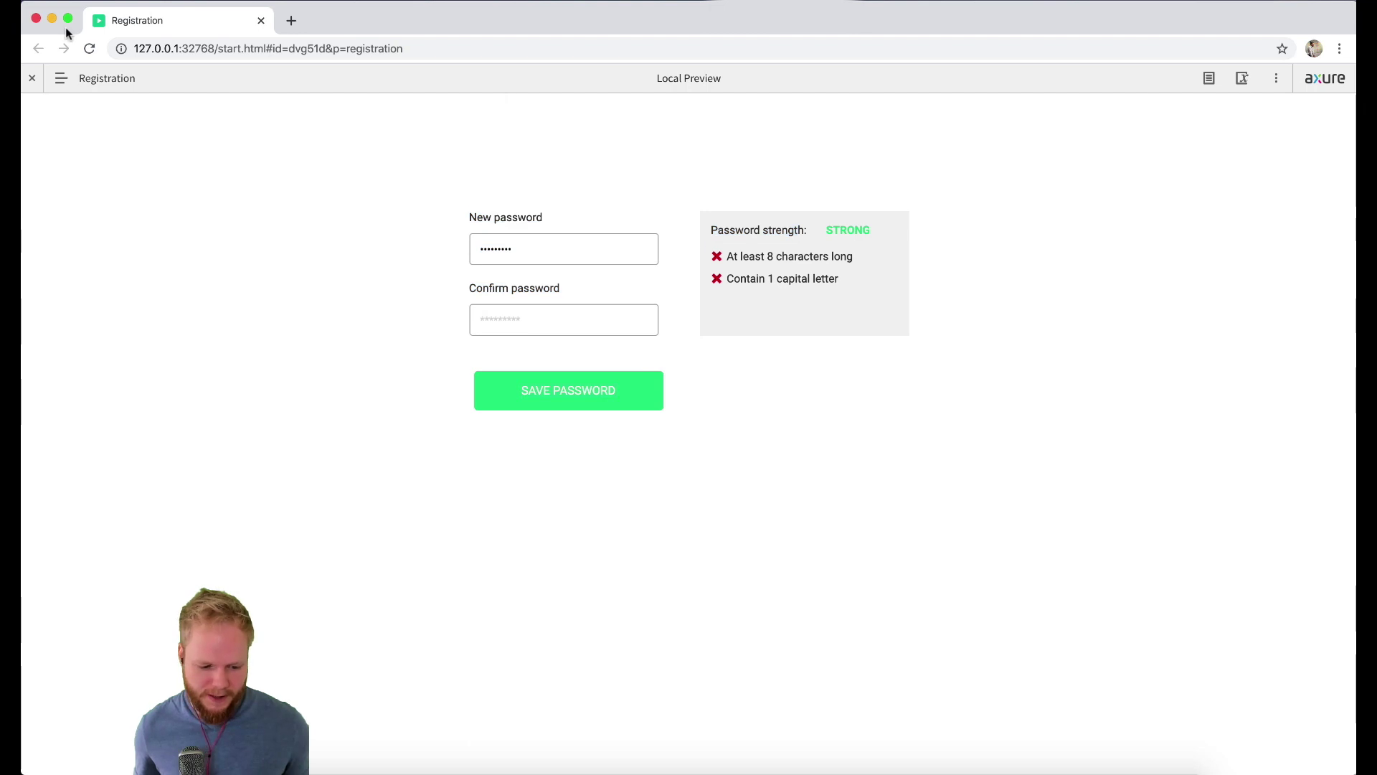
Step: Close the preview and change Case 3's condition from less than 6 to less than 4
left_click(36, 19)
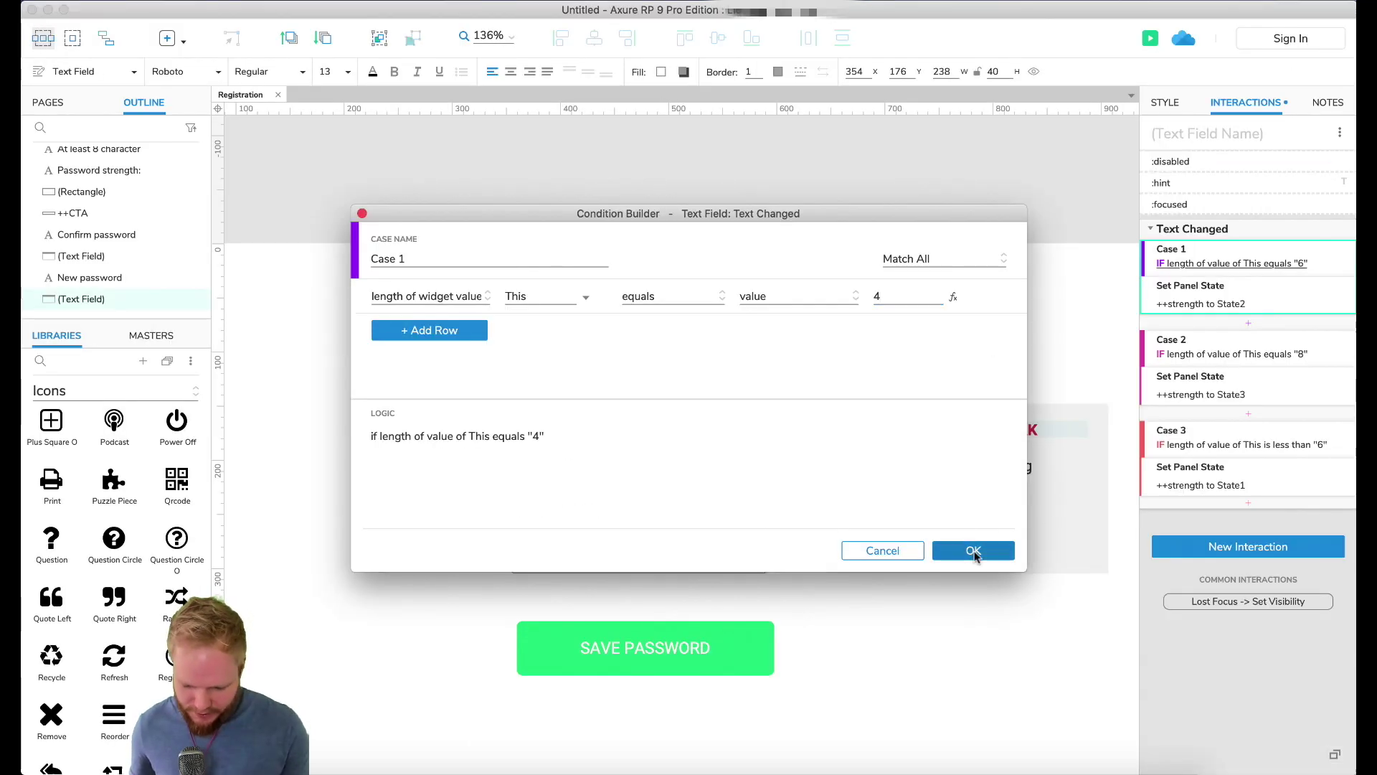
left_click(972, 549)
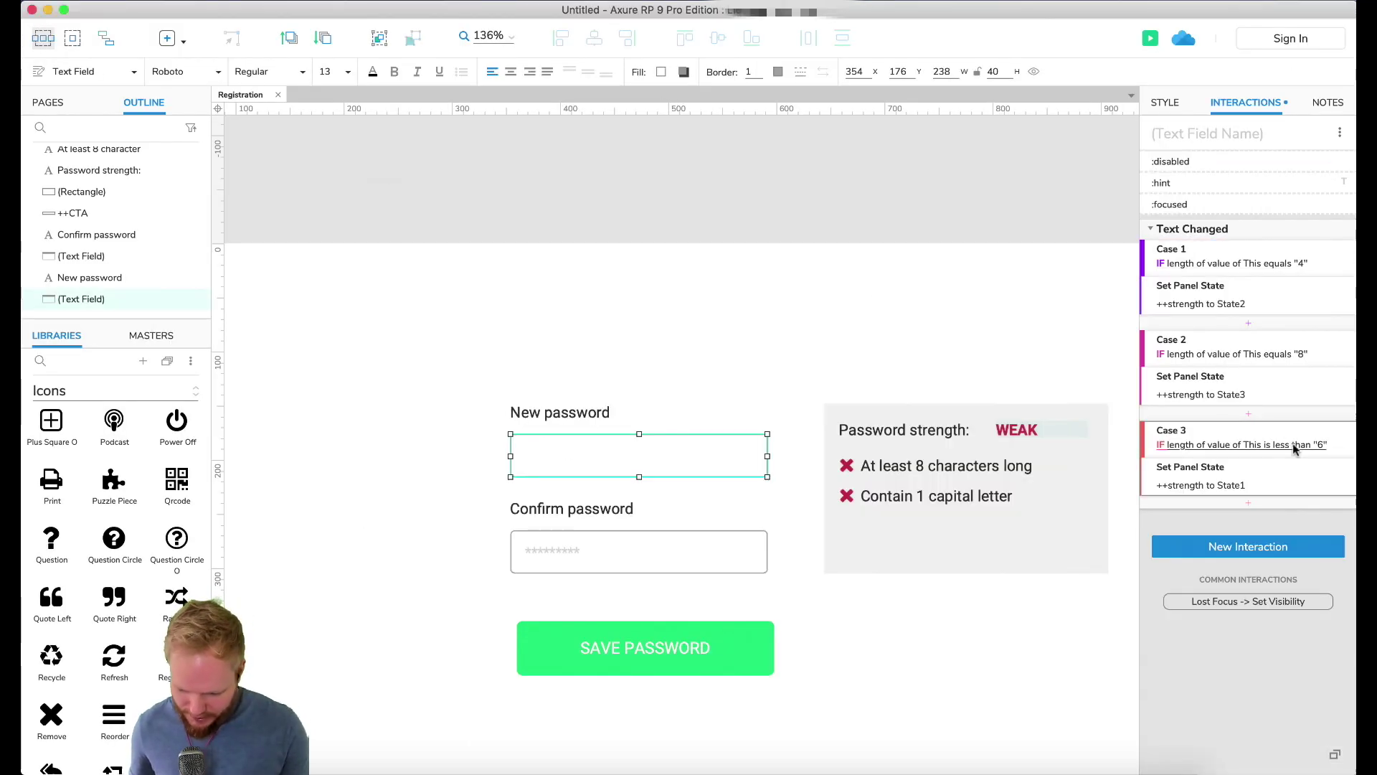
left_click(1306, 448)
double_click(904, 298)
type("4")
left_click(953, 549)
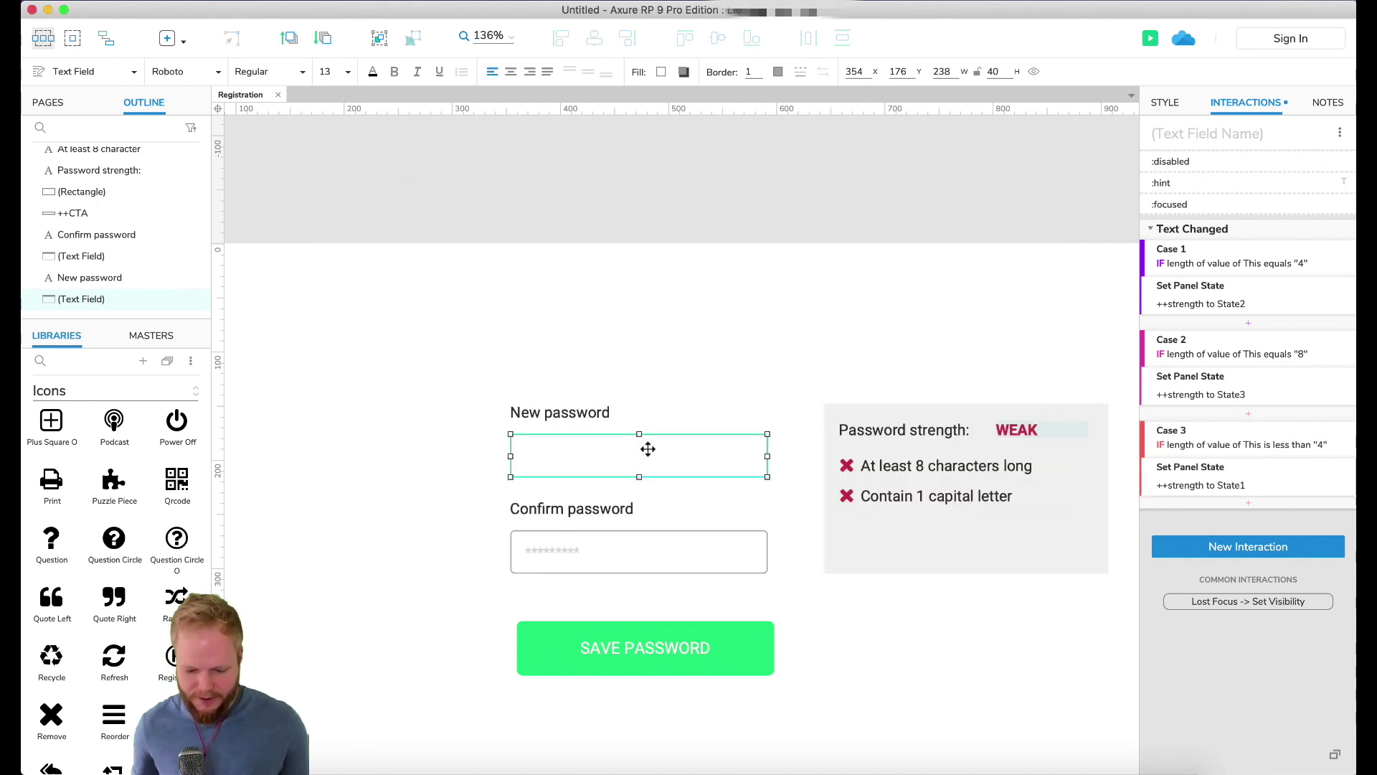
Step: Select the 'At least 8 characters long' text, then clear the selection and zoom in
left_click(953, 468)
left_click(948, 654)
key("super+z")
scroll(1132, 523, "up", 3)
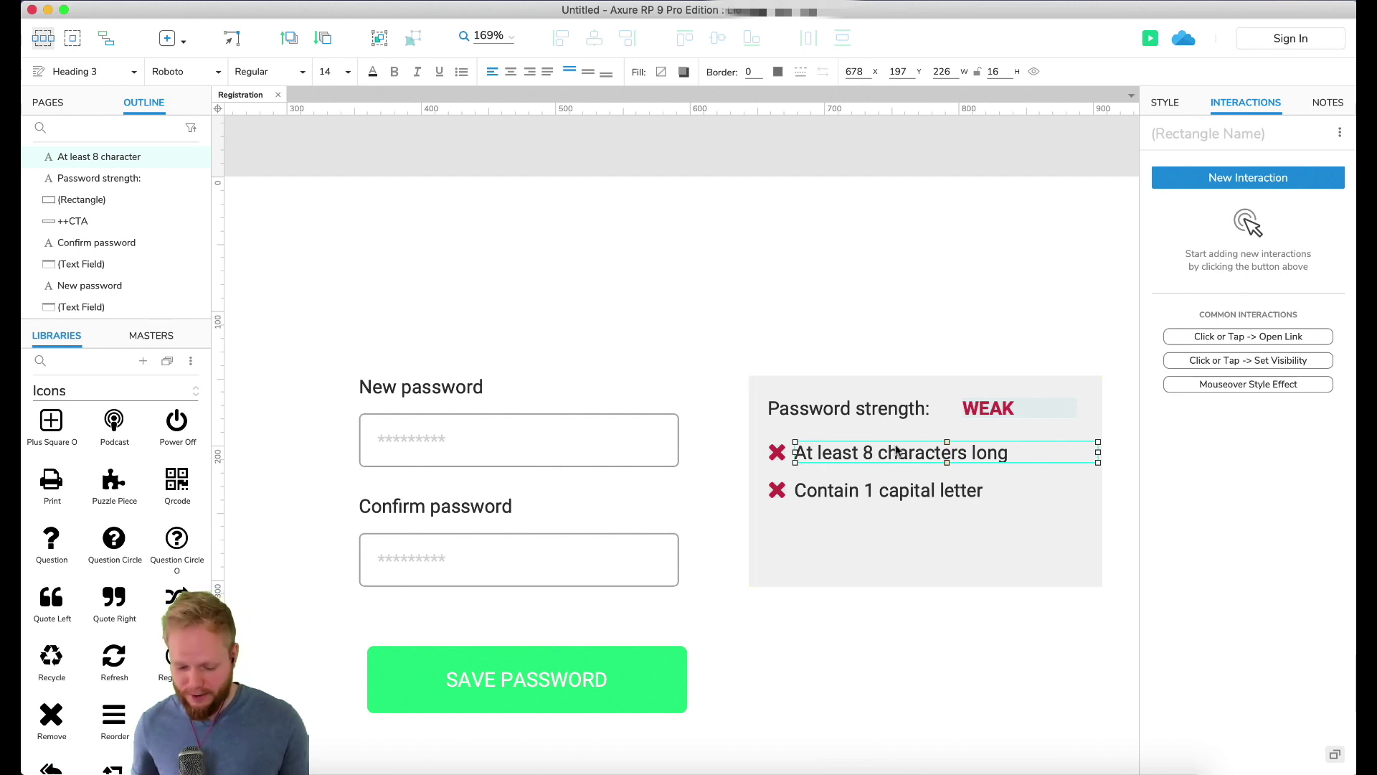
Step: Add ++criteria1 set to State matched as a second target in Case 2, then preview
left_click(602, 429)
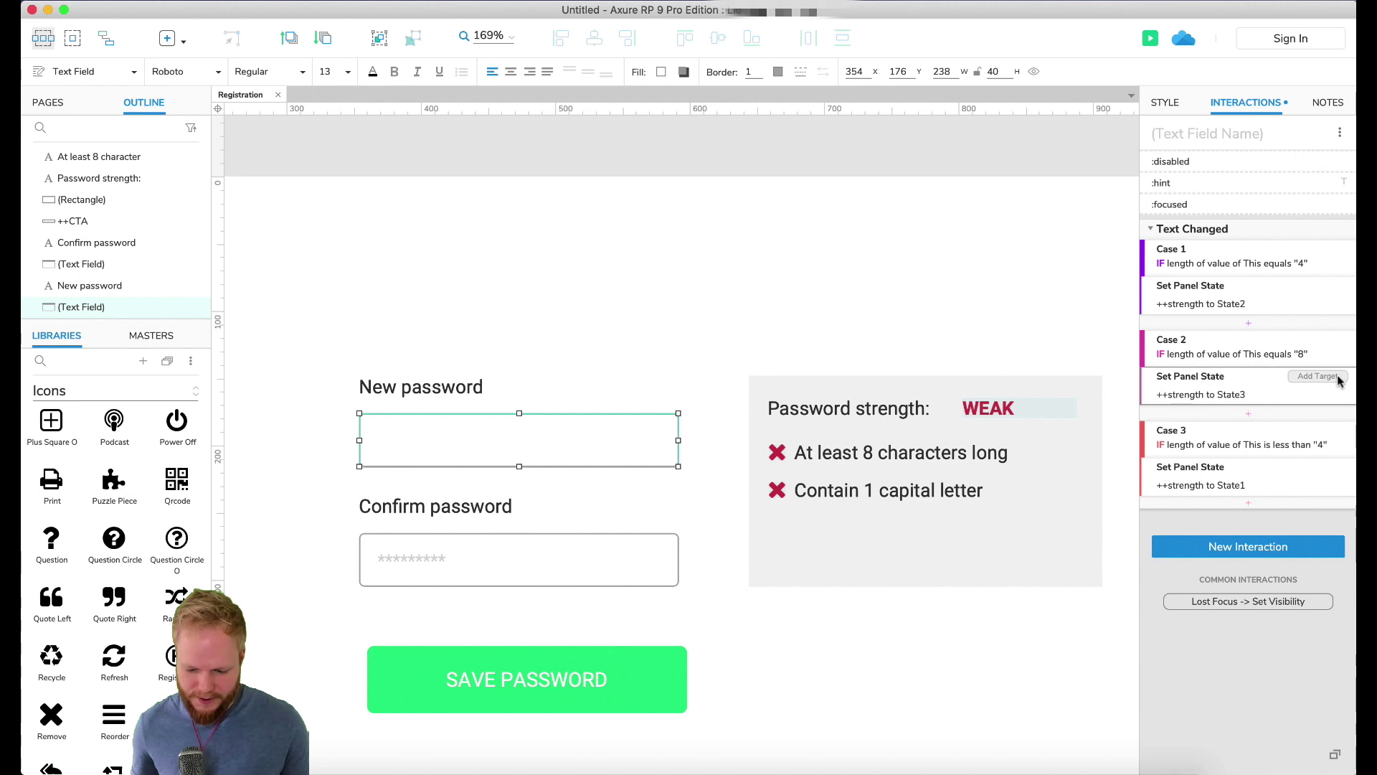
left_click(1337, 375)
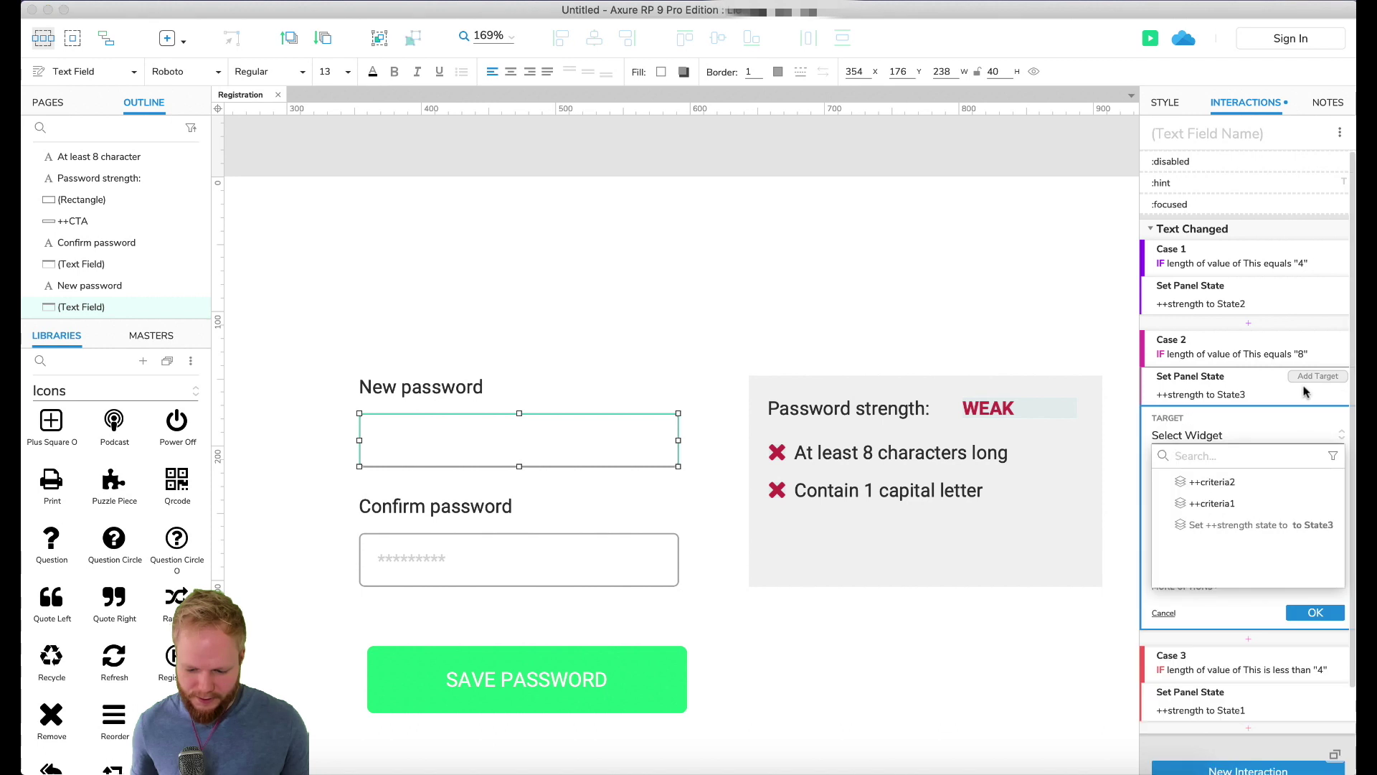
left_click(1213, 504)
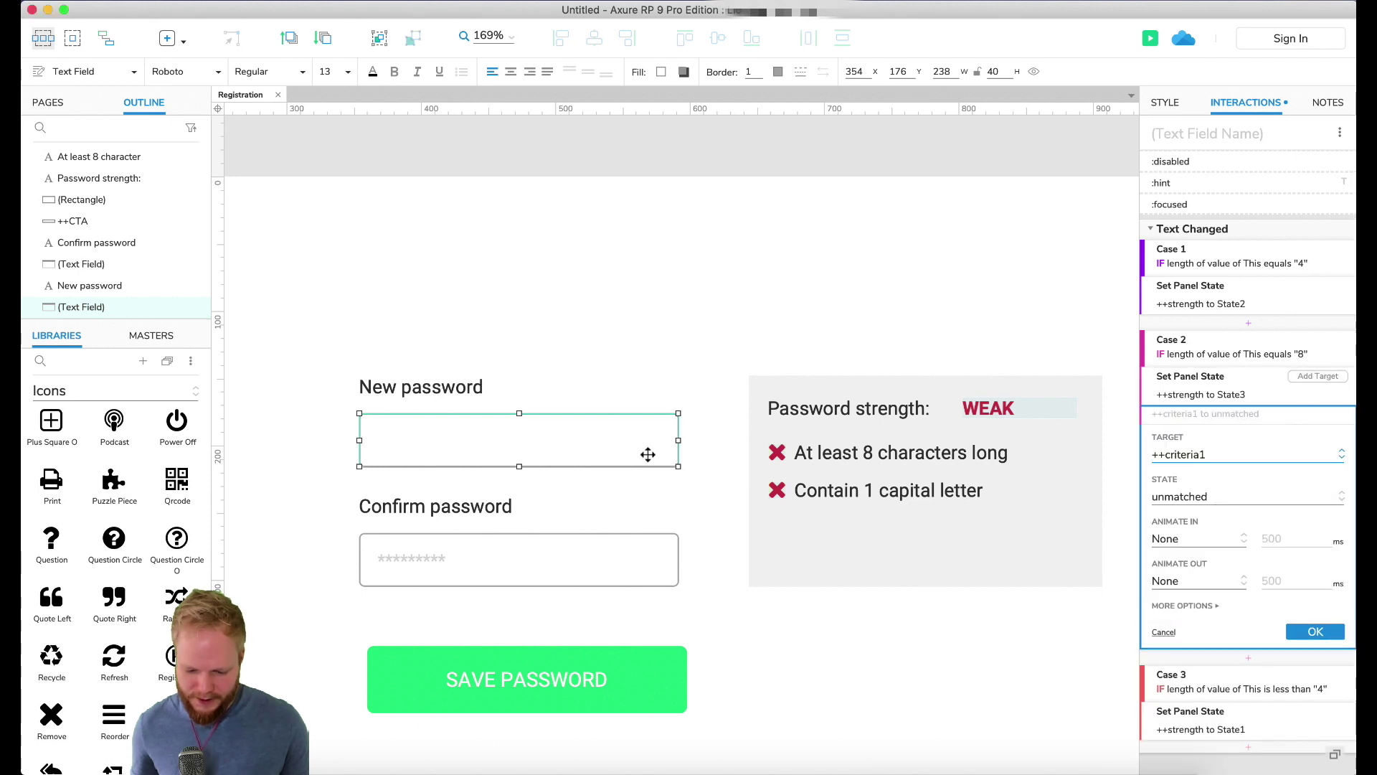
left_click(1191, 497)
left_click(1203, 542)
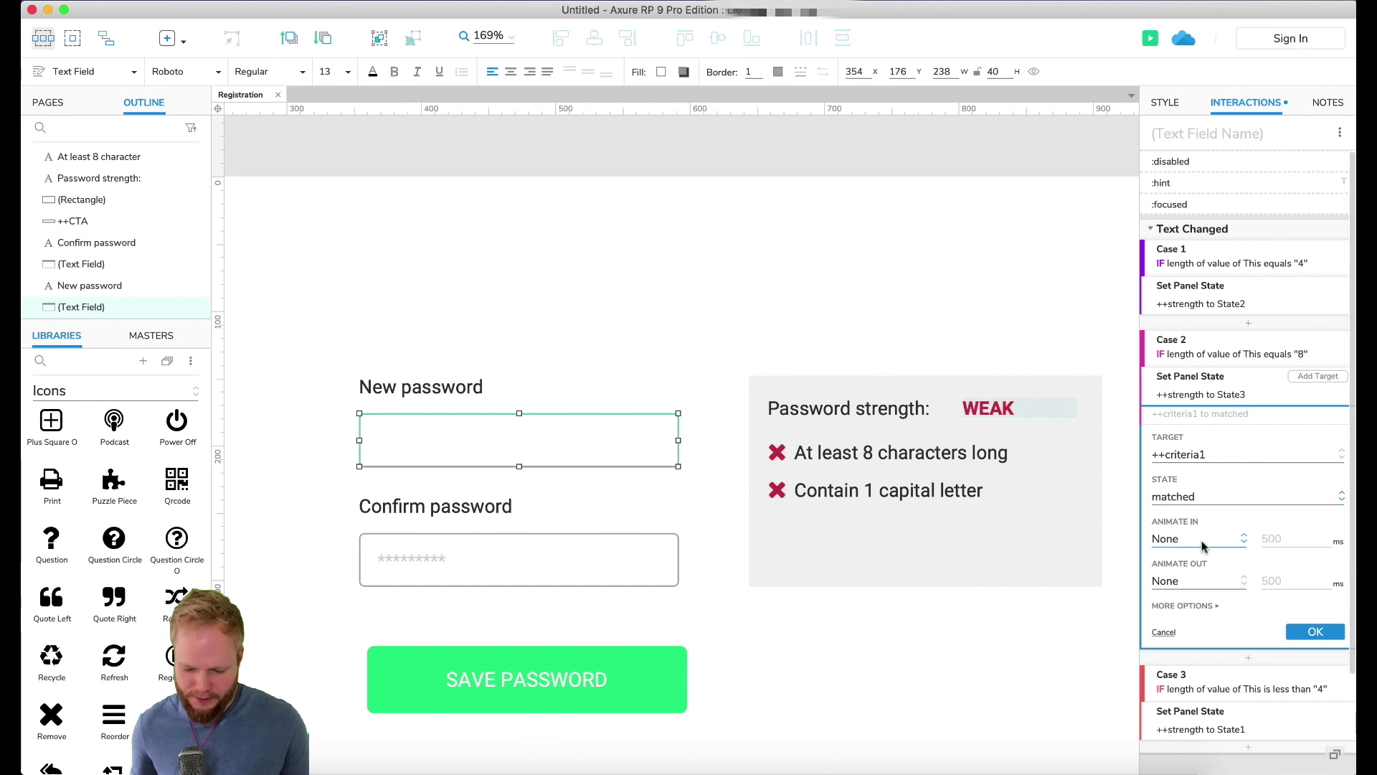
left_click(1315, 632)
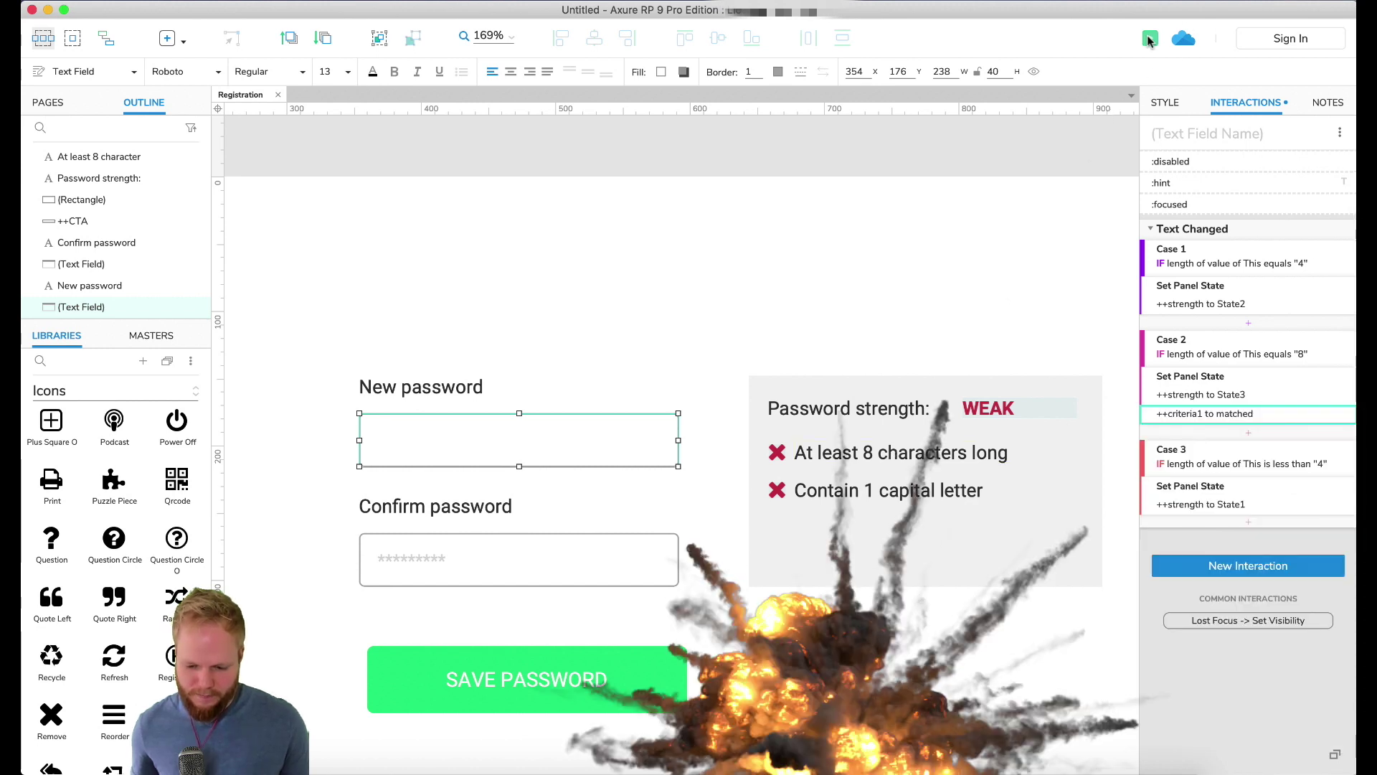
left_click(1150, 38)
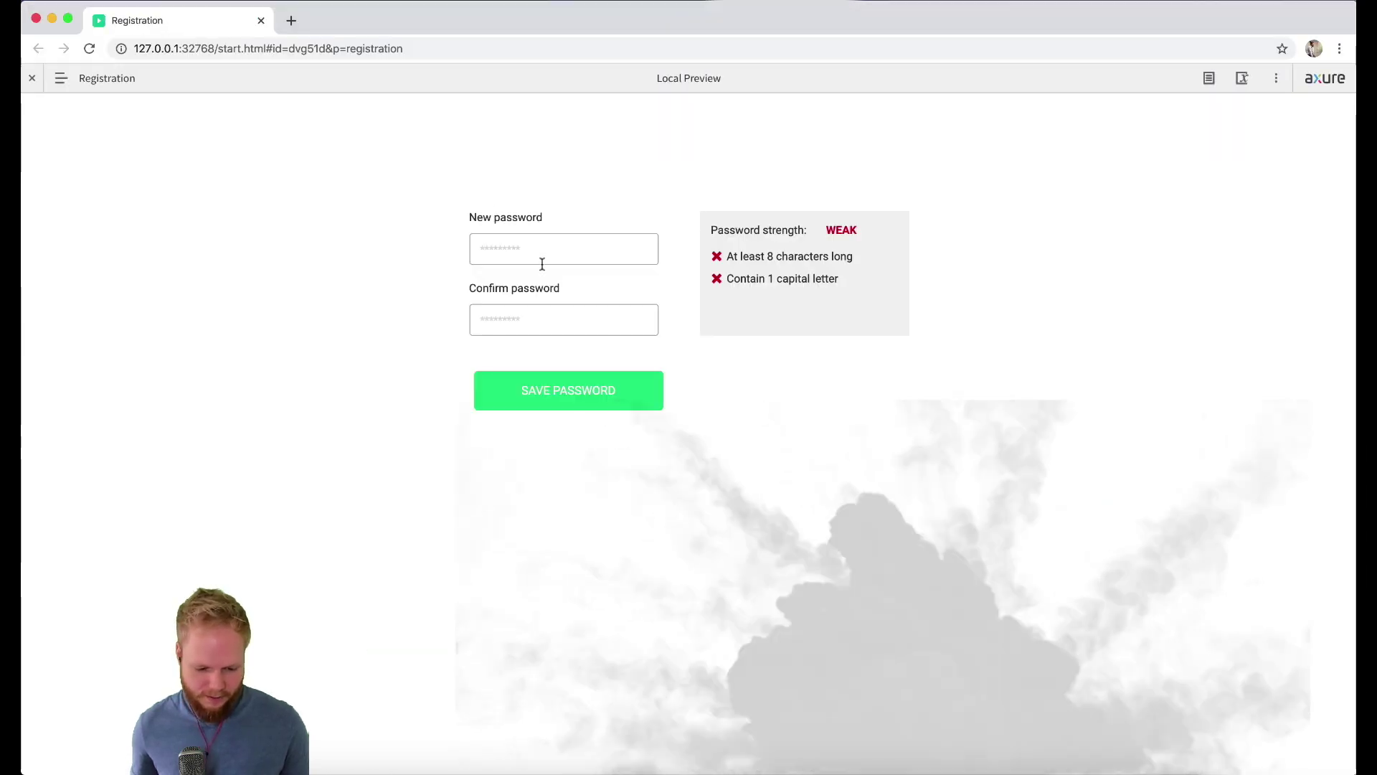
left_click(561, 252)
type("passw")
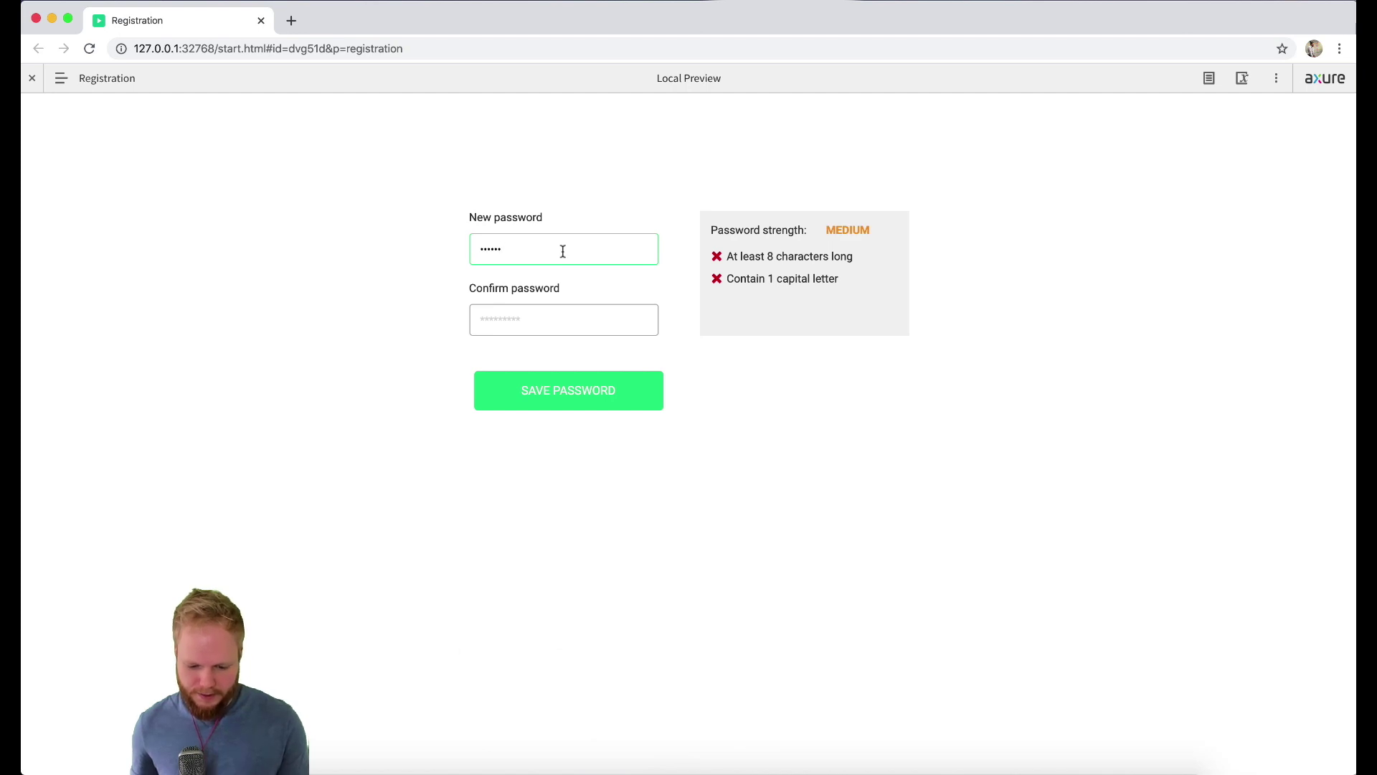
type("ord")
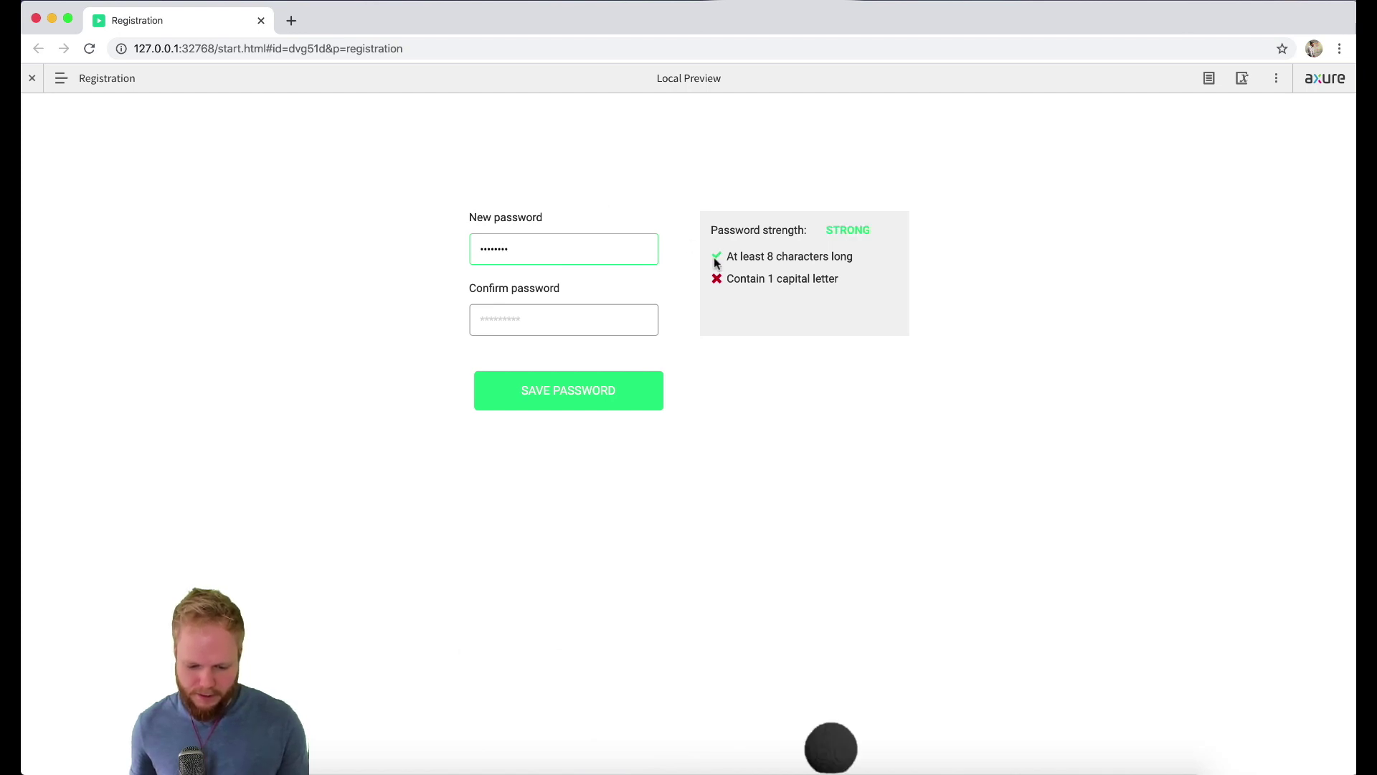
left_click(928, 260)
key("super+a")
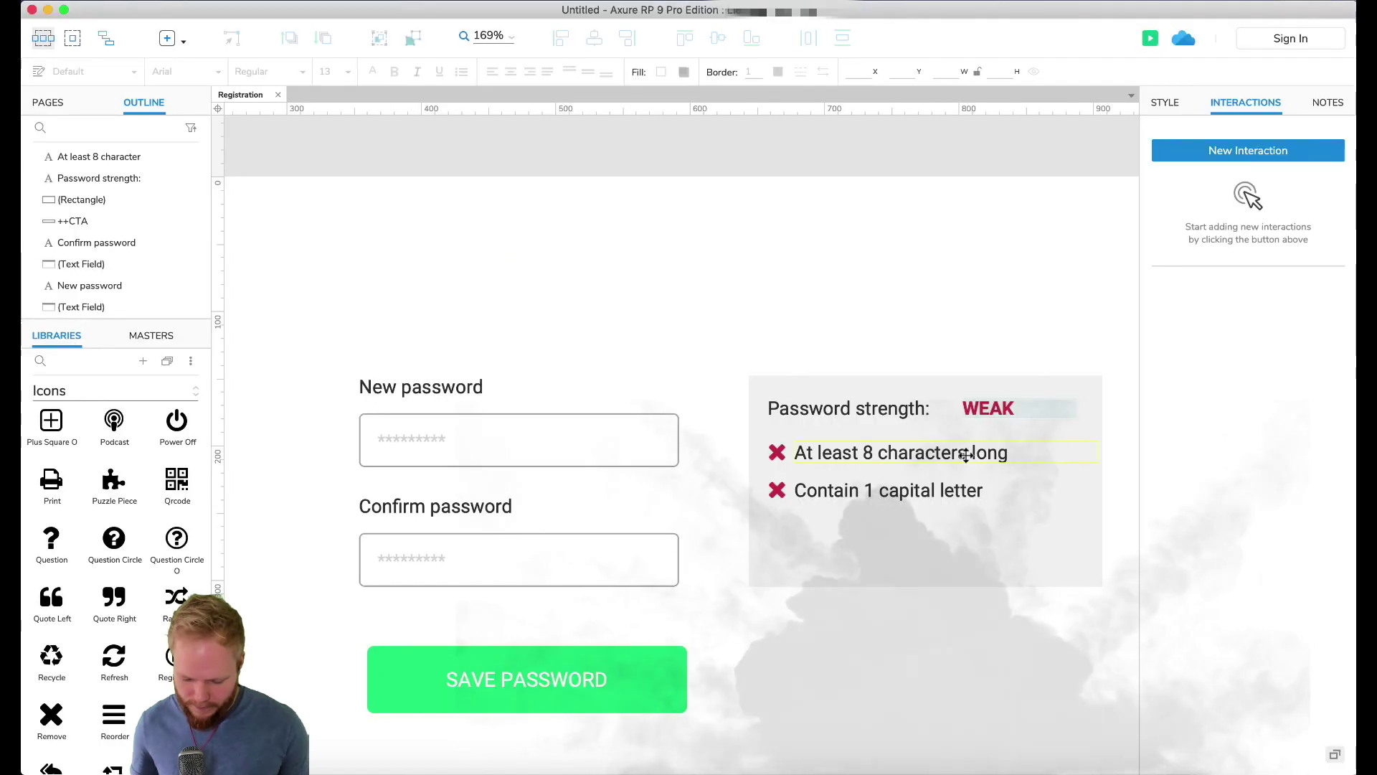
left_click(937, 452)
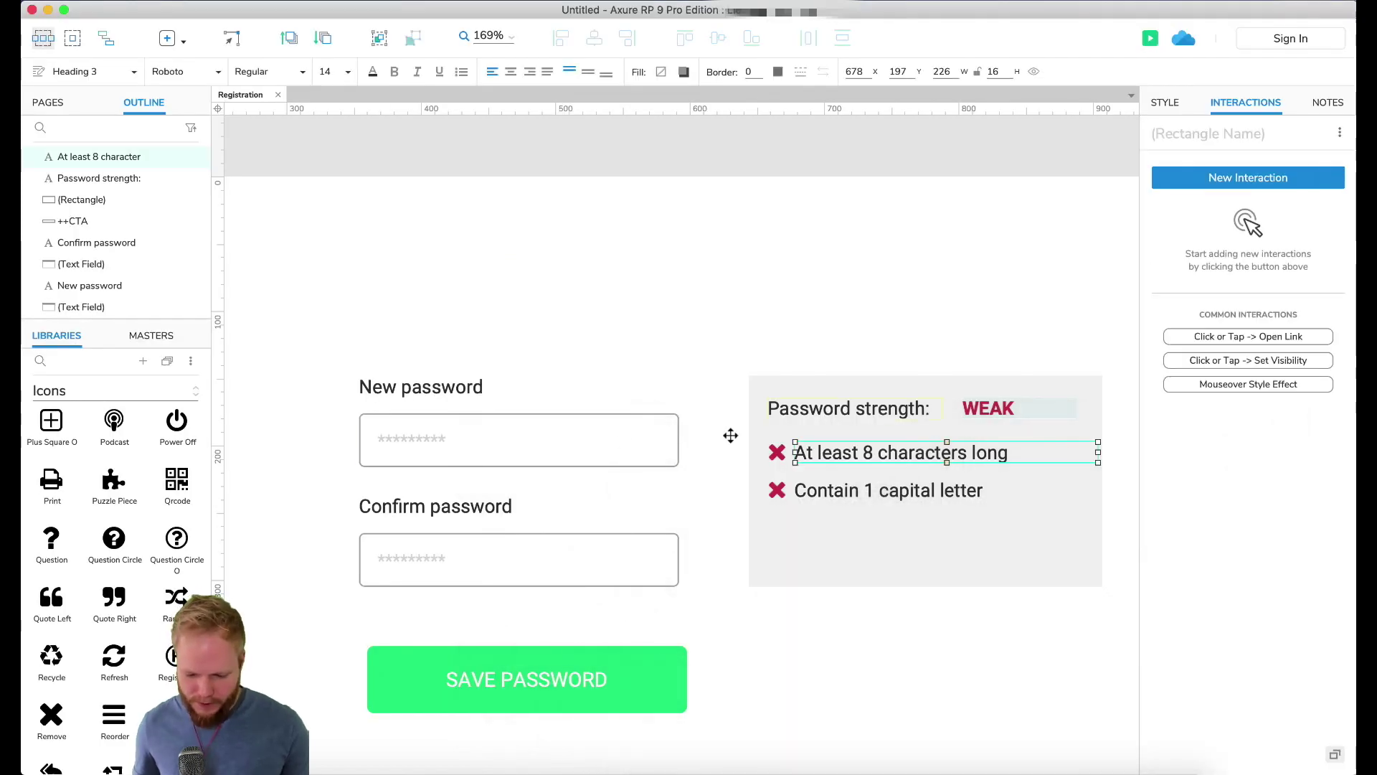
Step: Set the new Case 4's condition to password length is less than 8
left_click(622, 441)
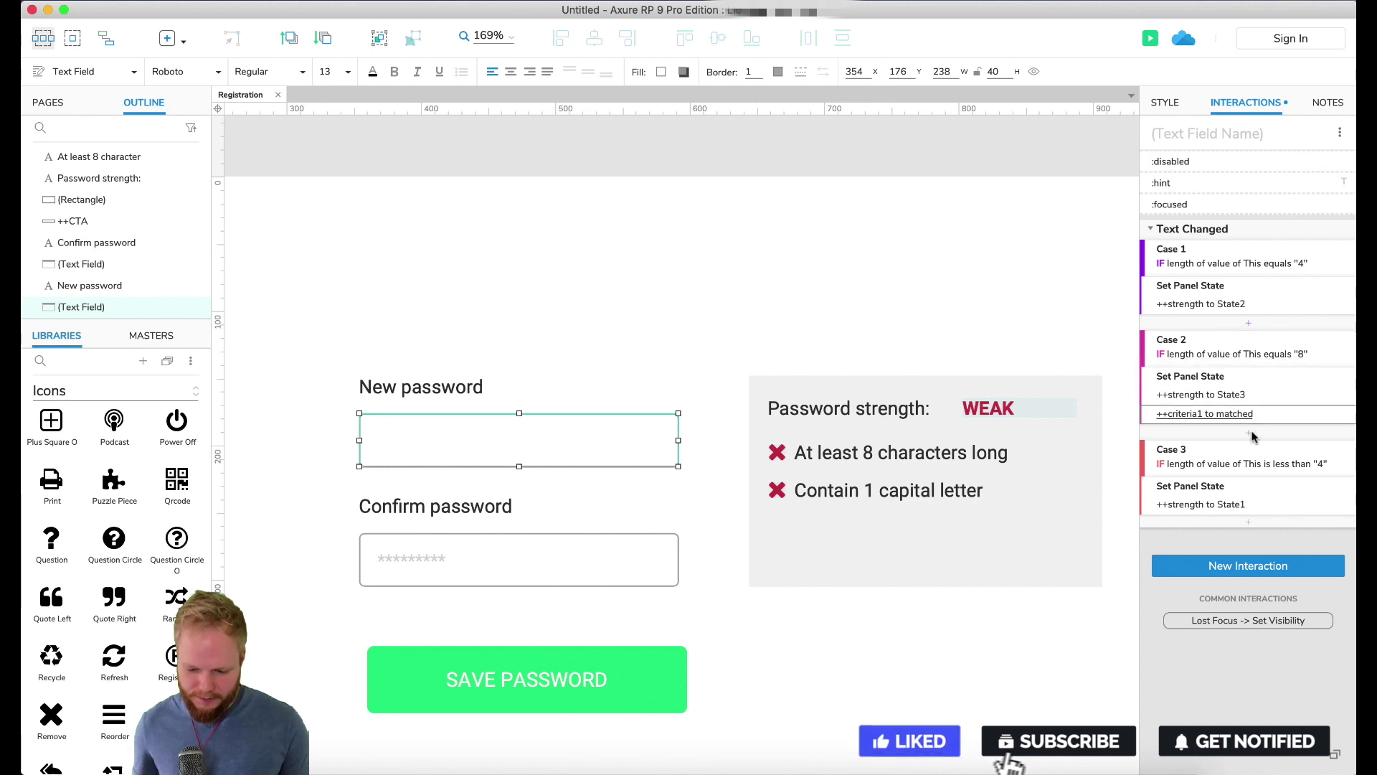
double_click(1228, 345)
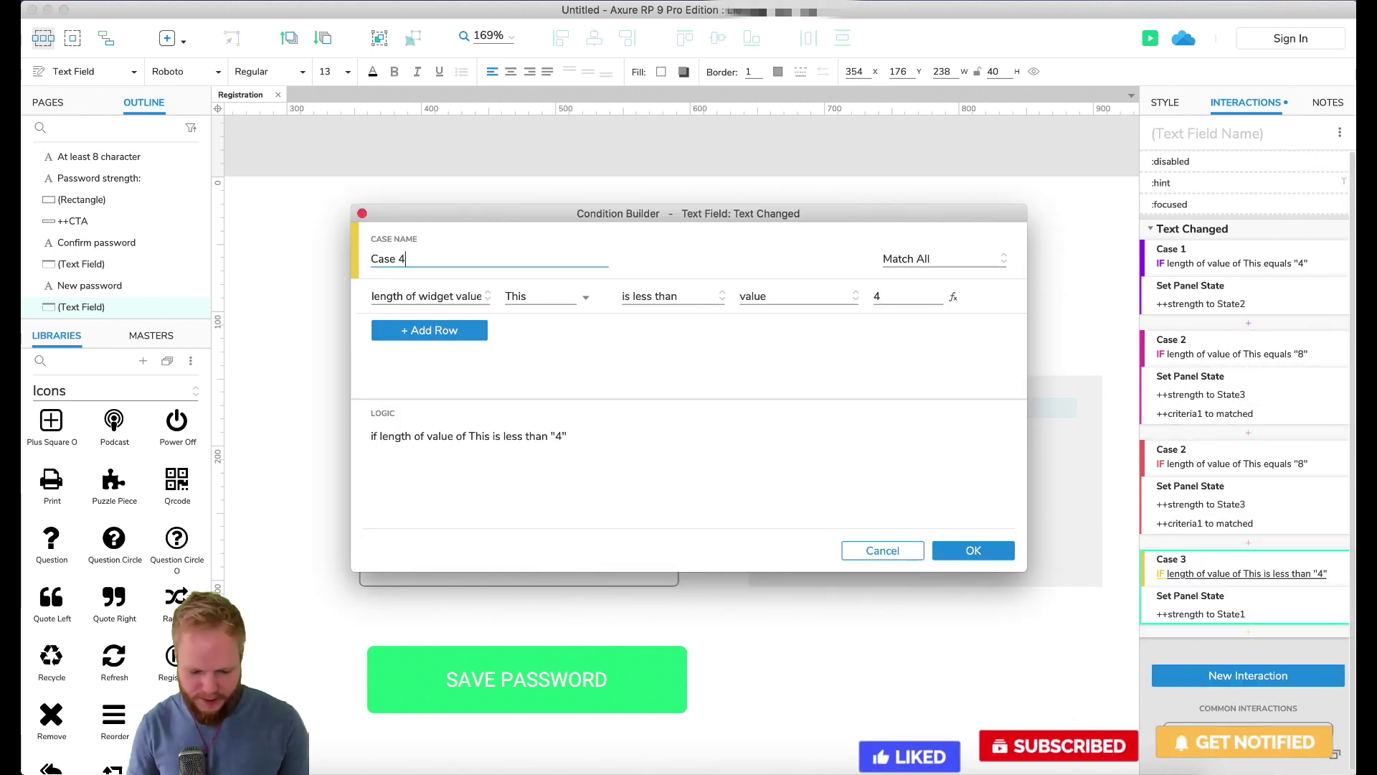
left_click(670, 297)
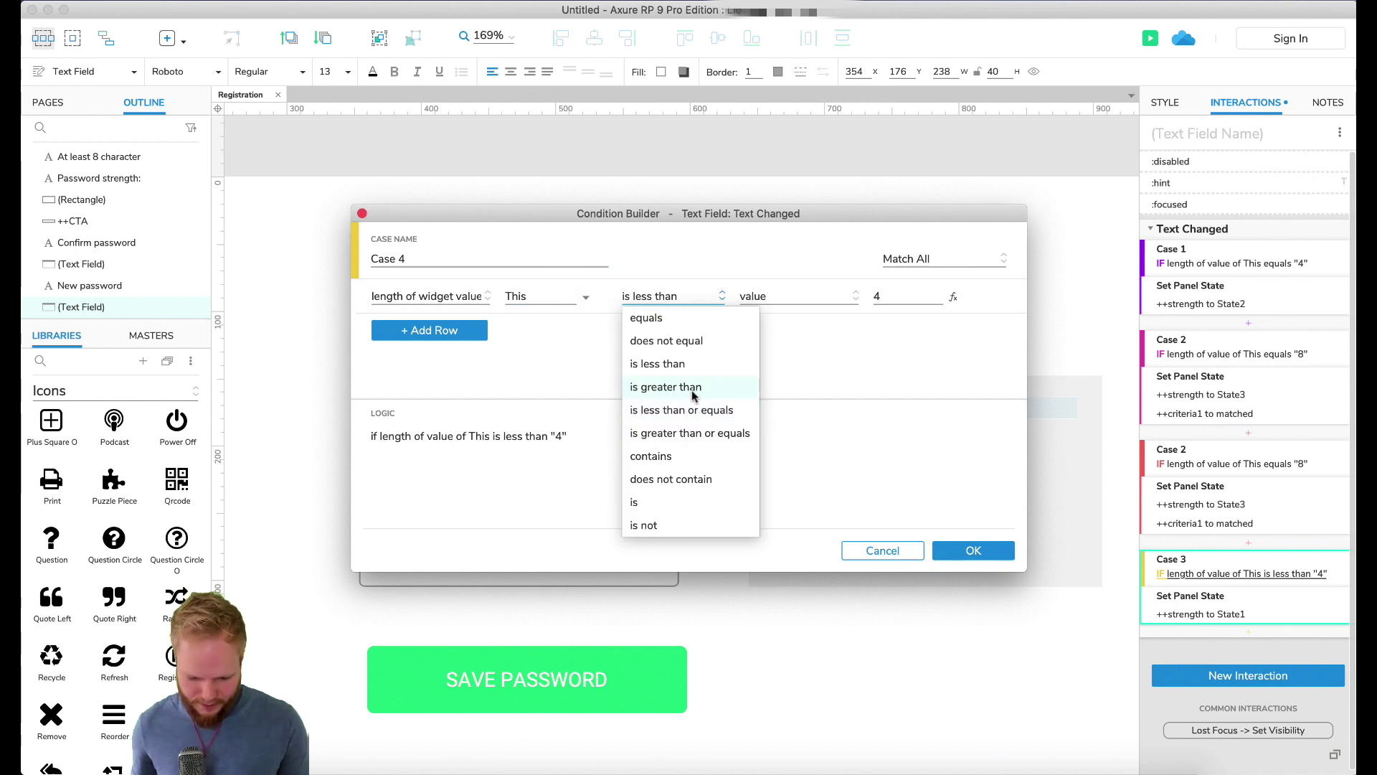
left_click(667, 364)
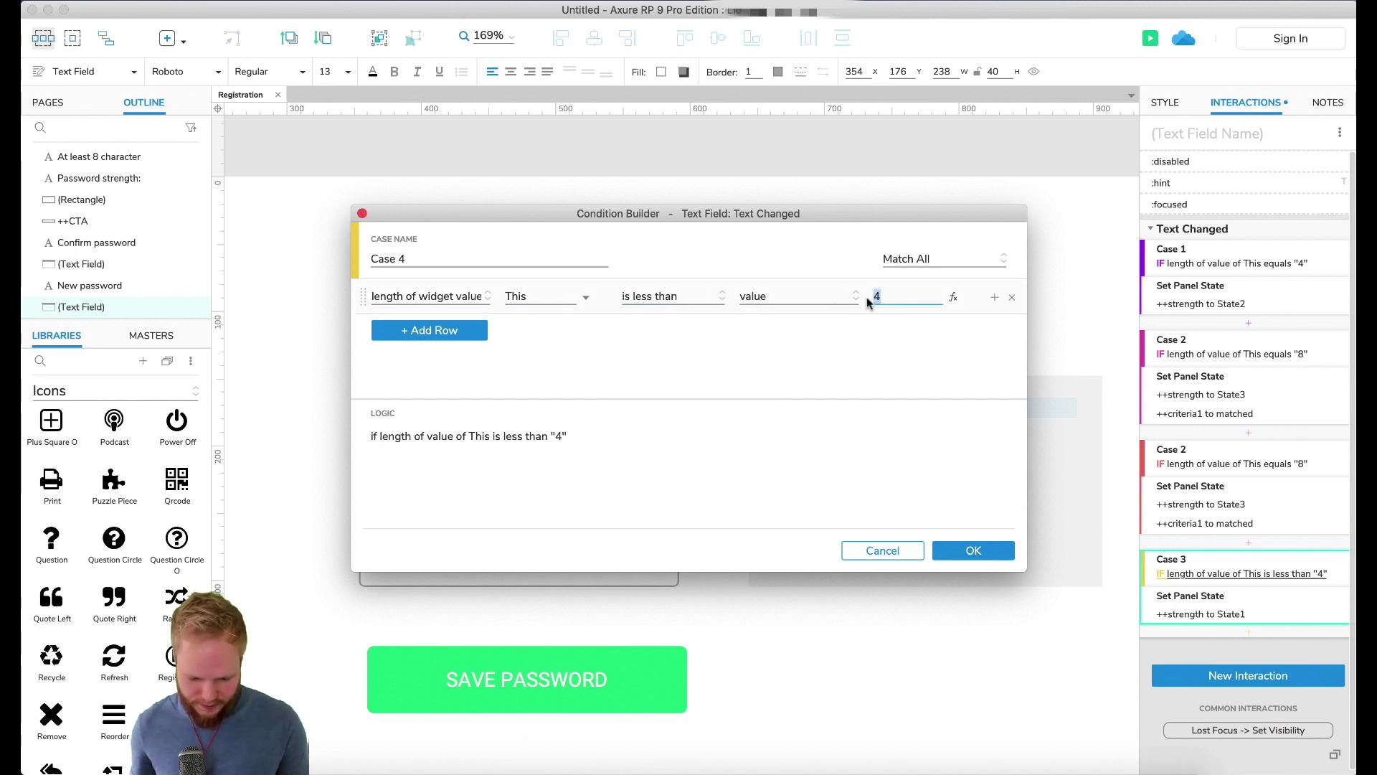
type("8")
key("Return")
Step: Add a Set Panel State action to Case 4 that sets ++criteria1 to unmatched, then preview
scroll(1162, 700, "down", 3)
left_click(1200, 663)
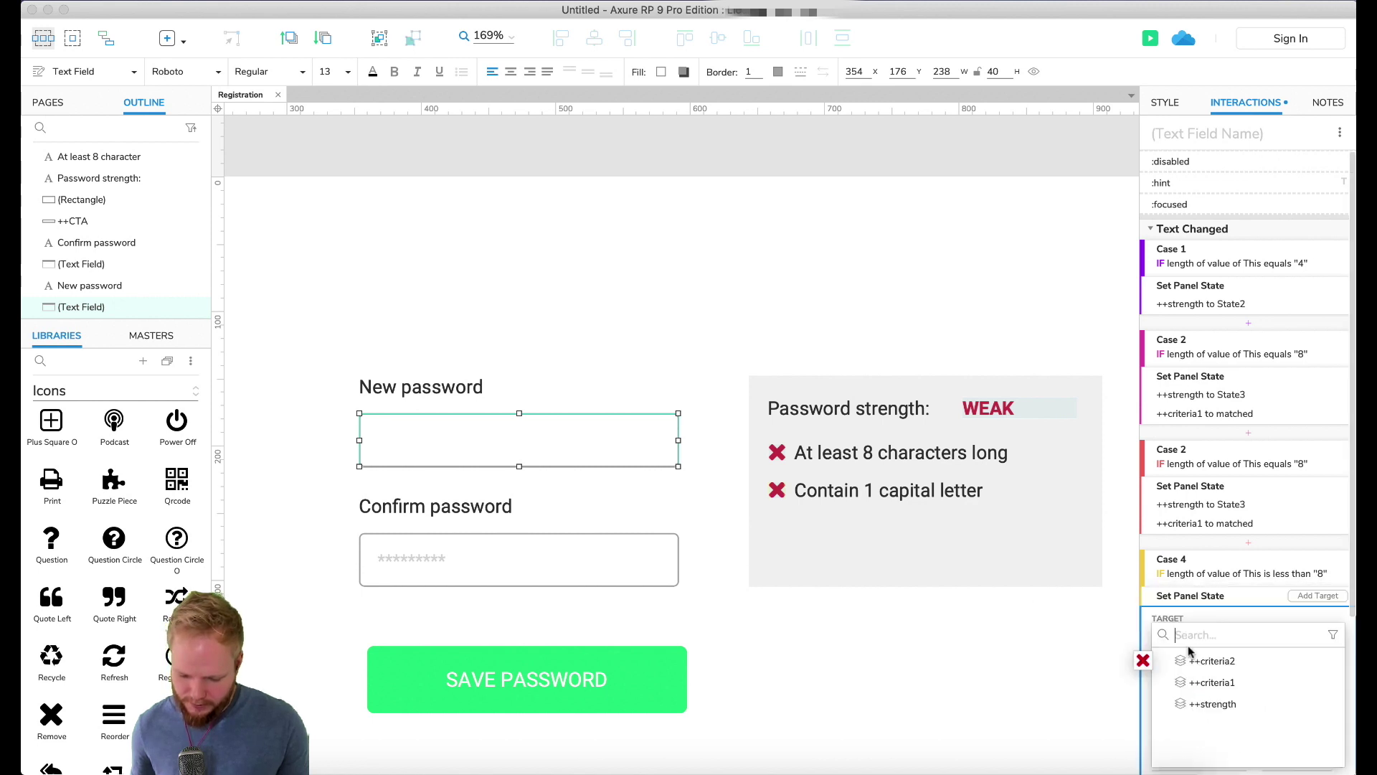
left_click(1219, 683)
left_click(1043, 701)
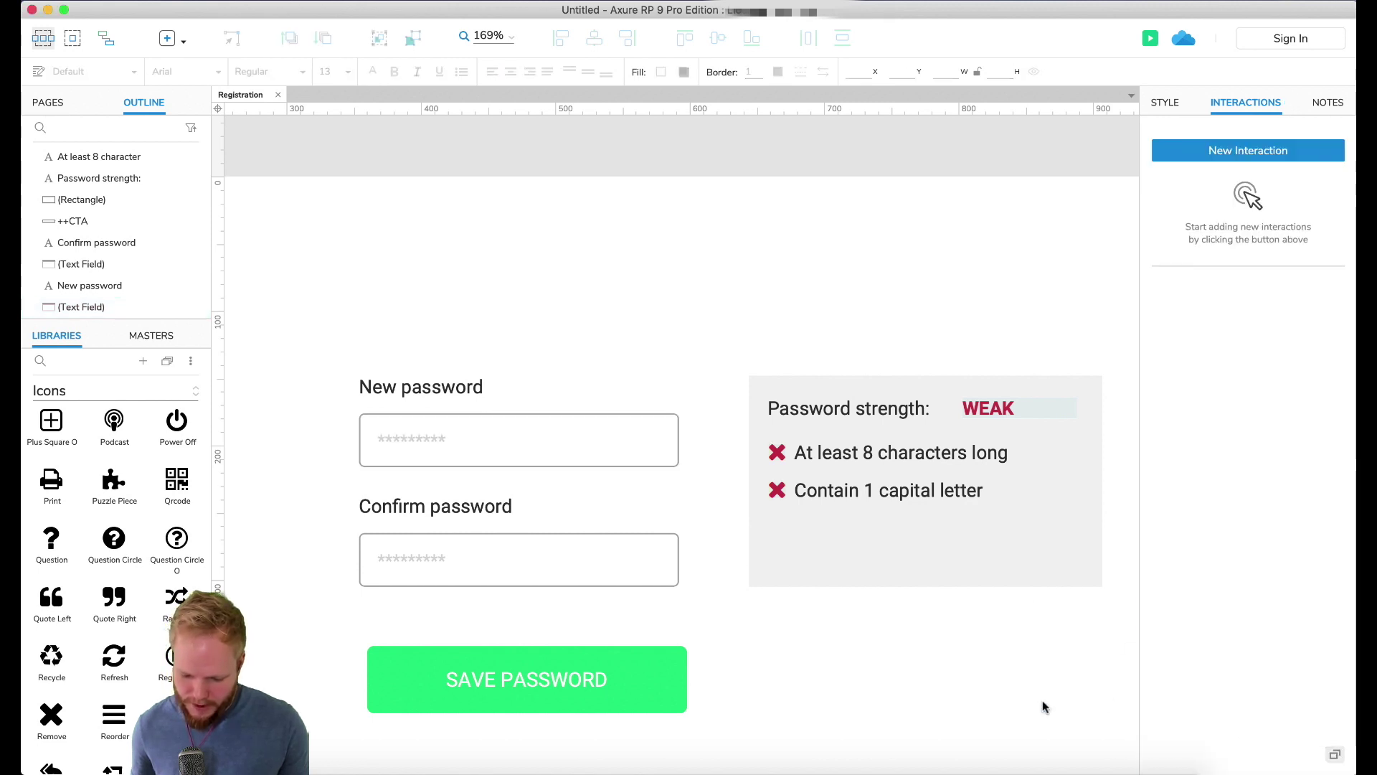
key("super+period")
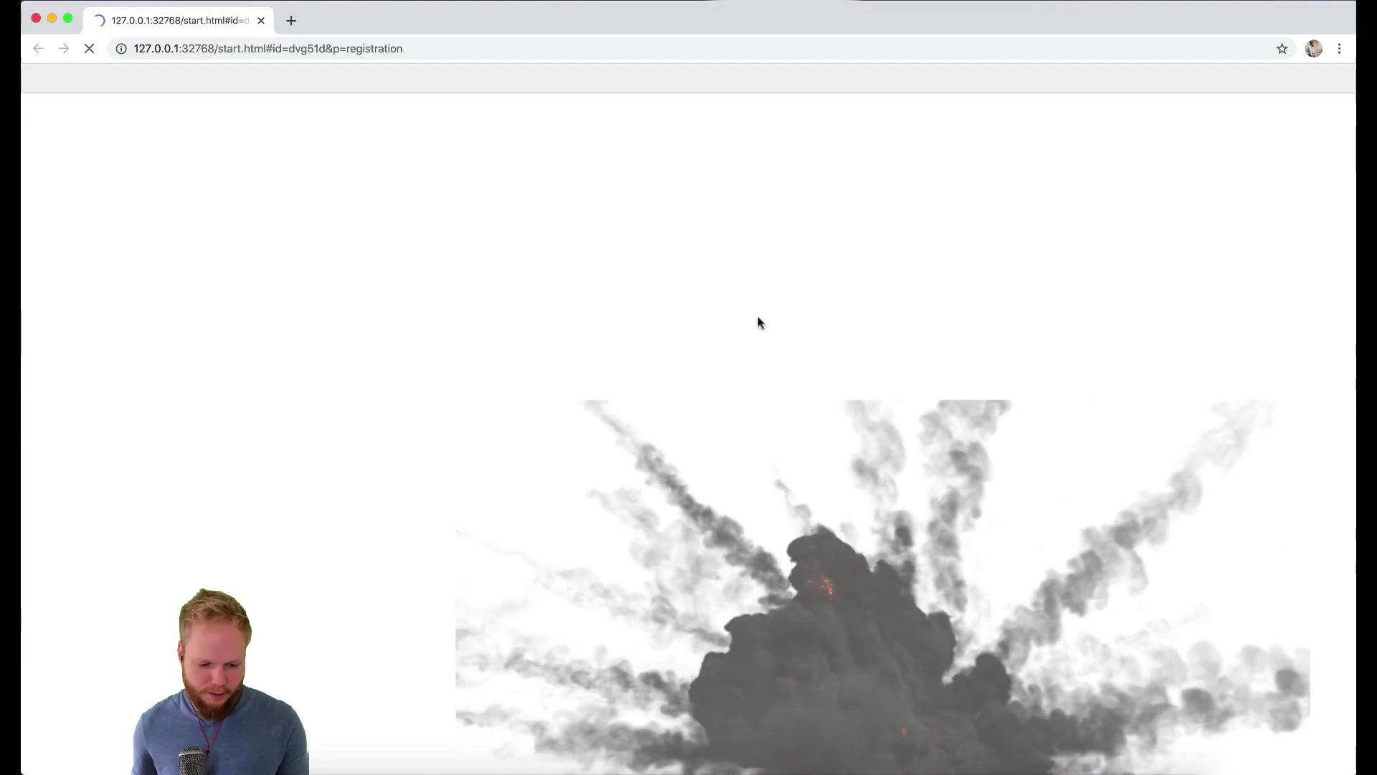
Step: Type 'abcdefghij', backspace below 8 characters to see the length criterion revert, then close the preview
left_click(533, 252)
type("abcdefghij")
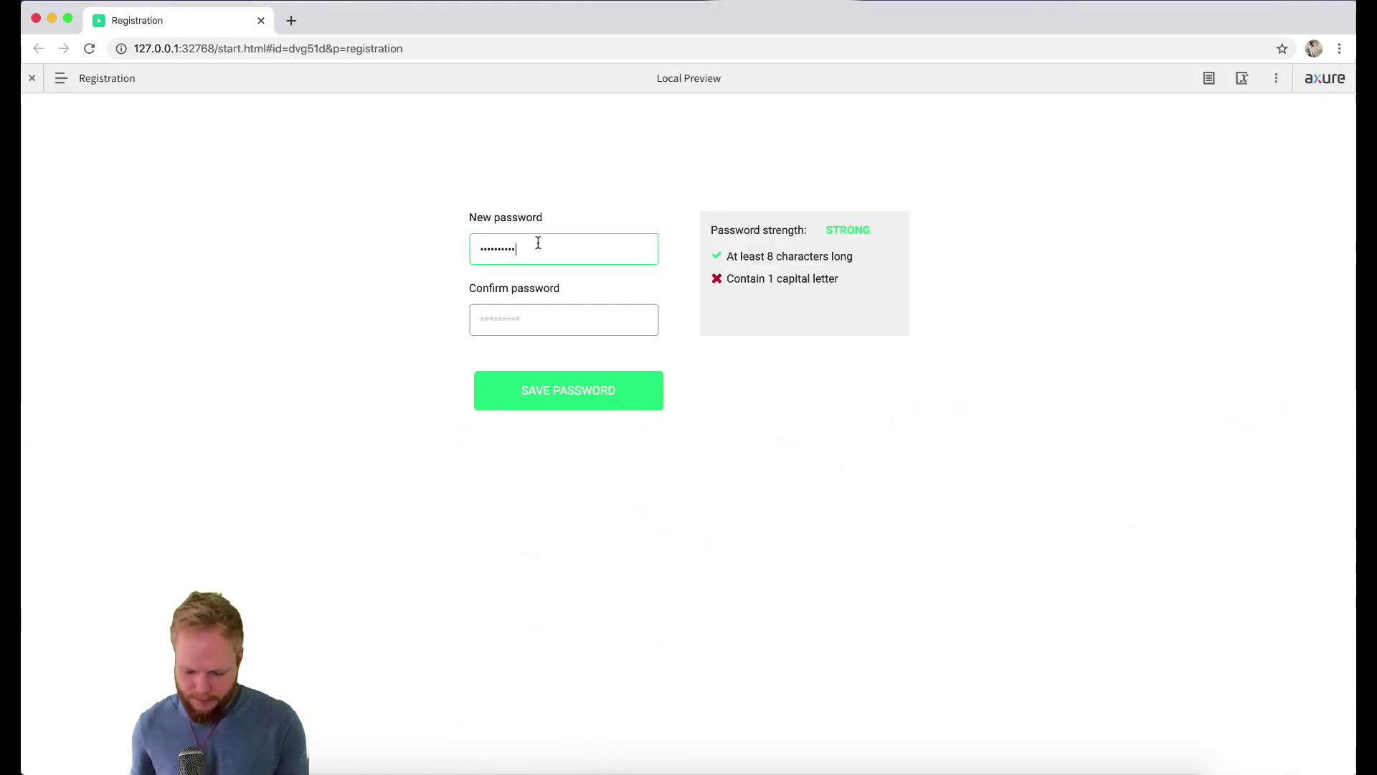
key("BackSpace")
key("BackSpace")
key("BackSpace")
key("BackSpace")
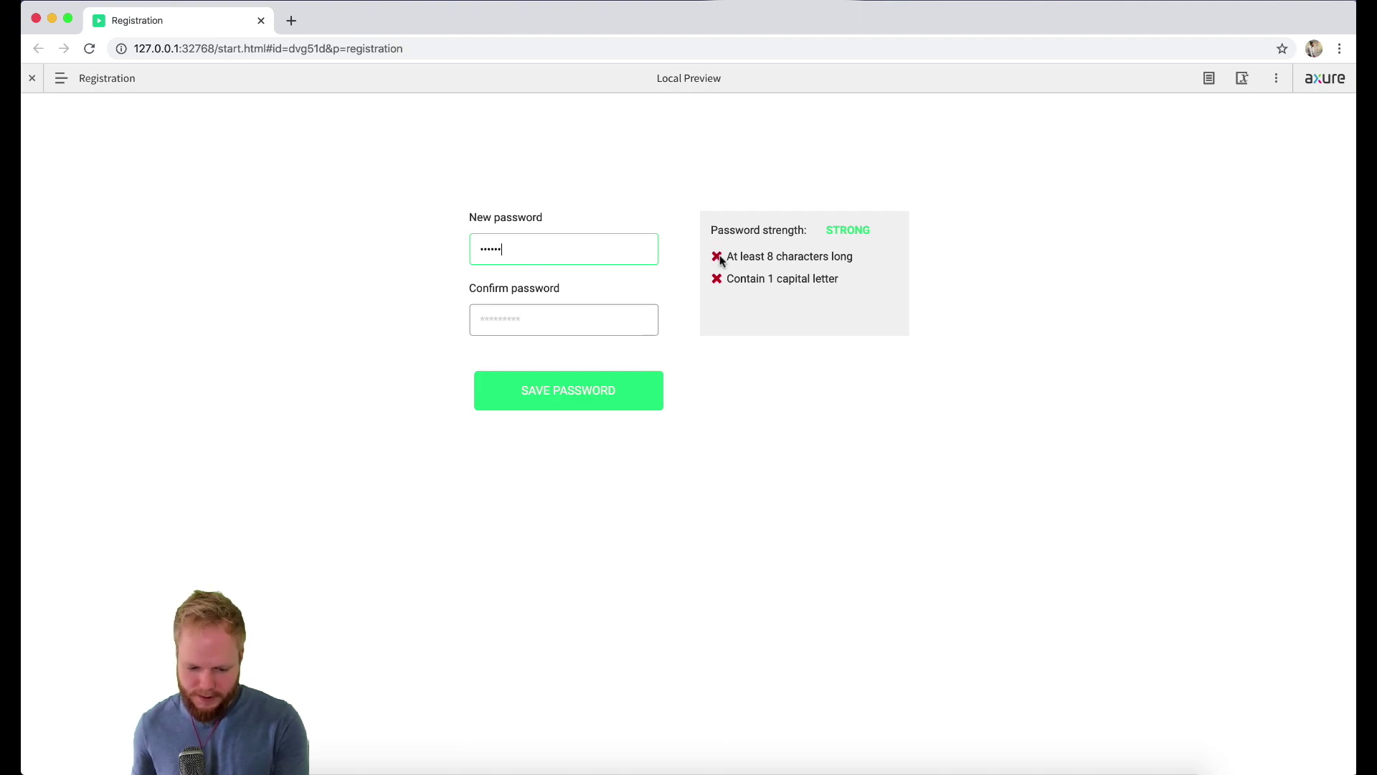
key("BackSpace")
key("BackSpace")
key("BackSpace")
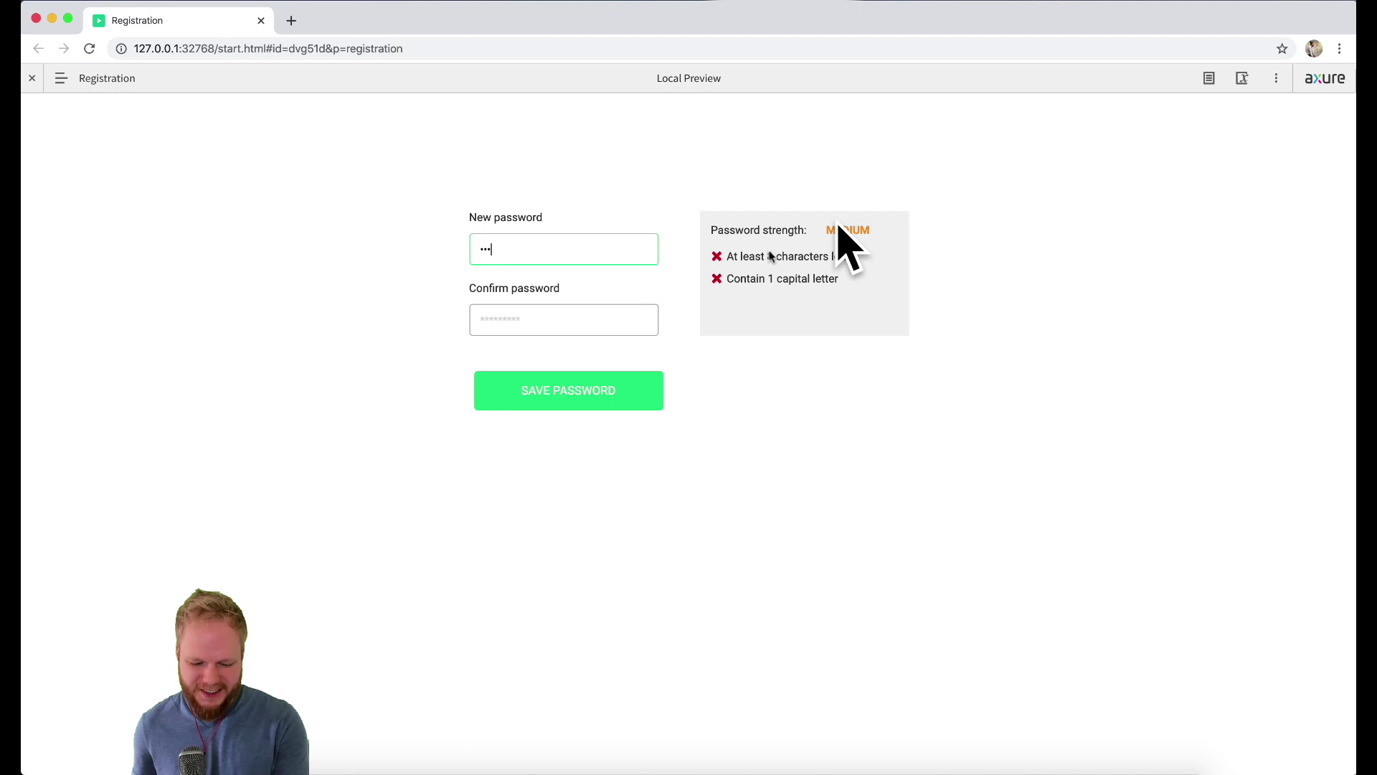
left_click(261, 20)
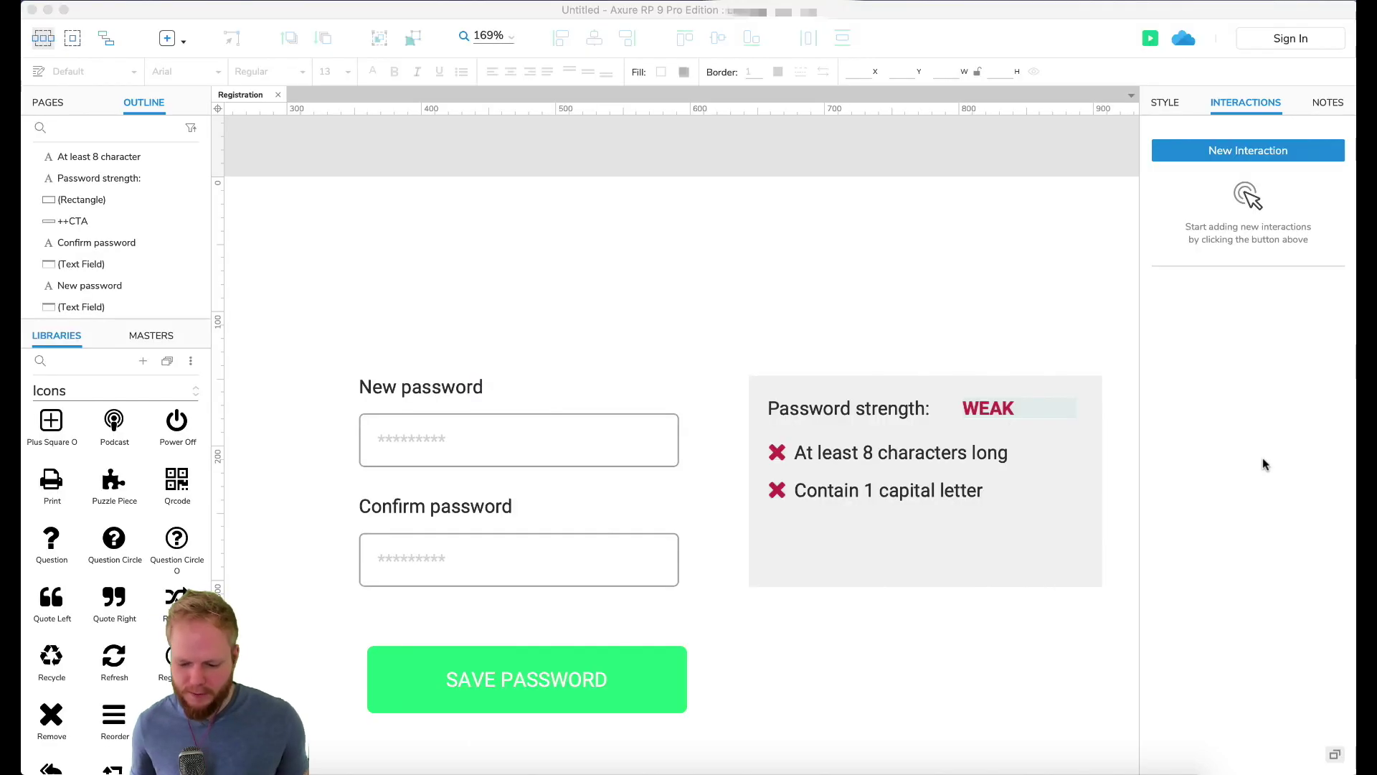
left_click(611, 440)
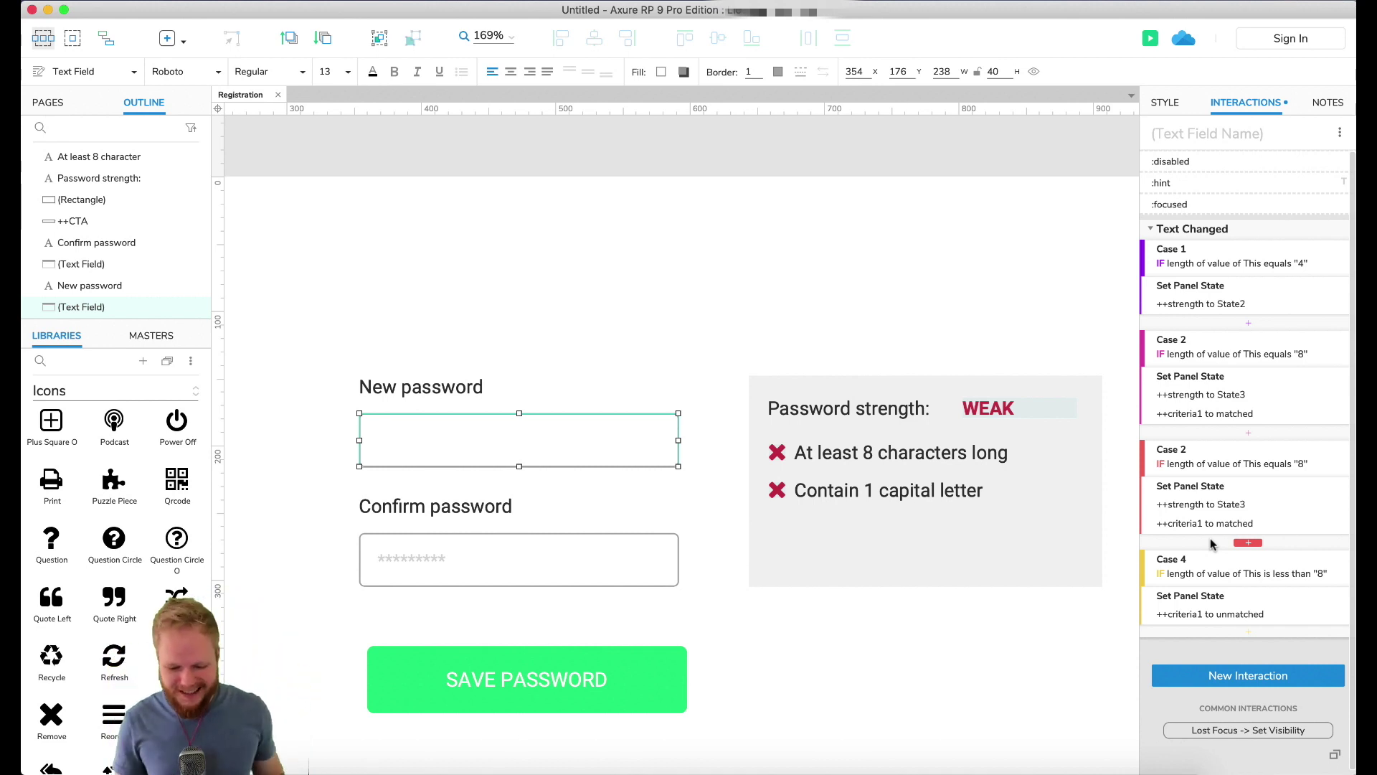
scroll(897, 430, "down", 3)
left_click(738, 360)
left_click(638, 338)
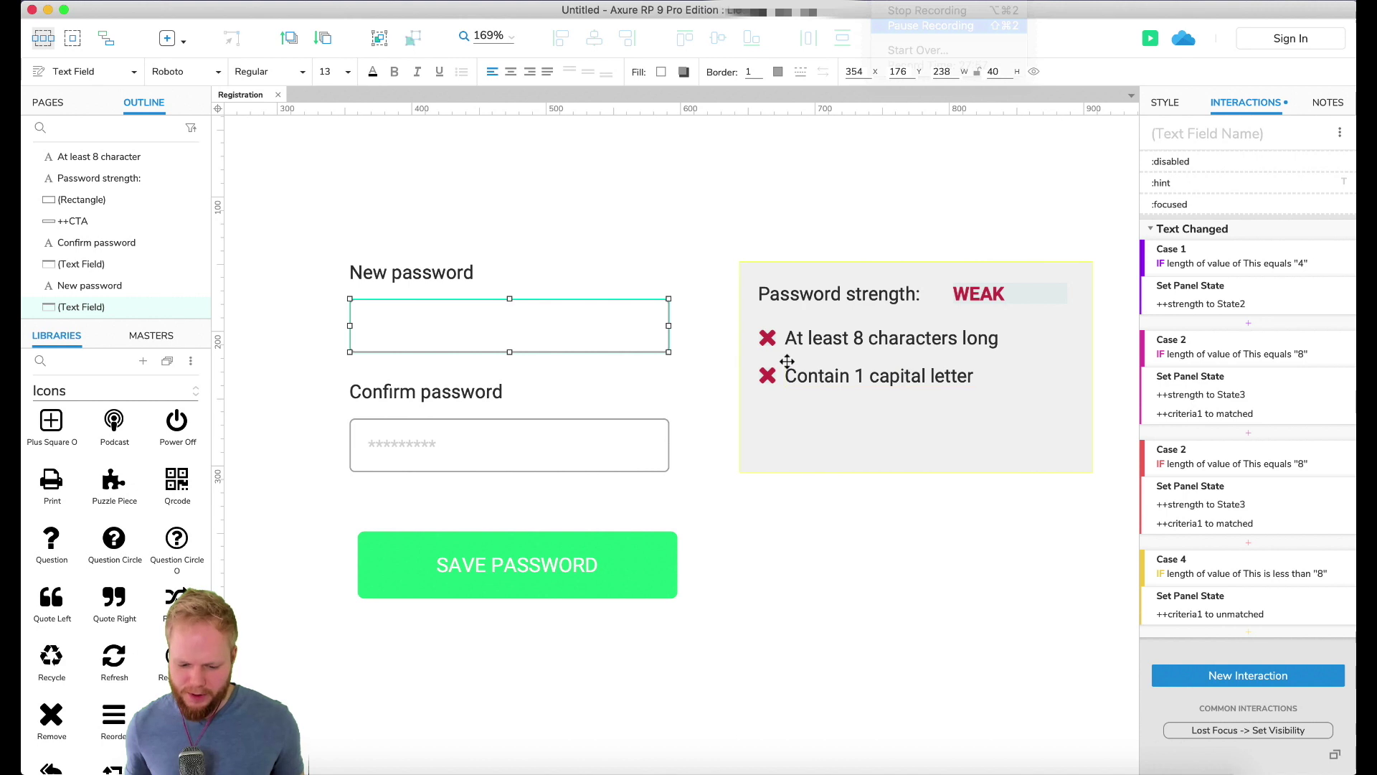
left_click(842, 376)
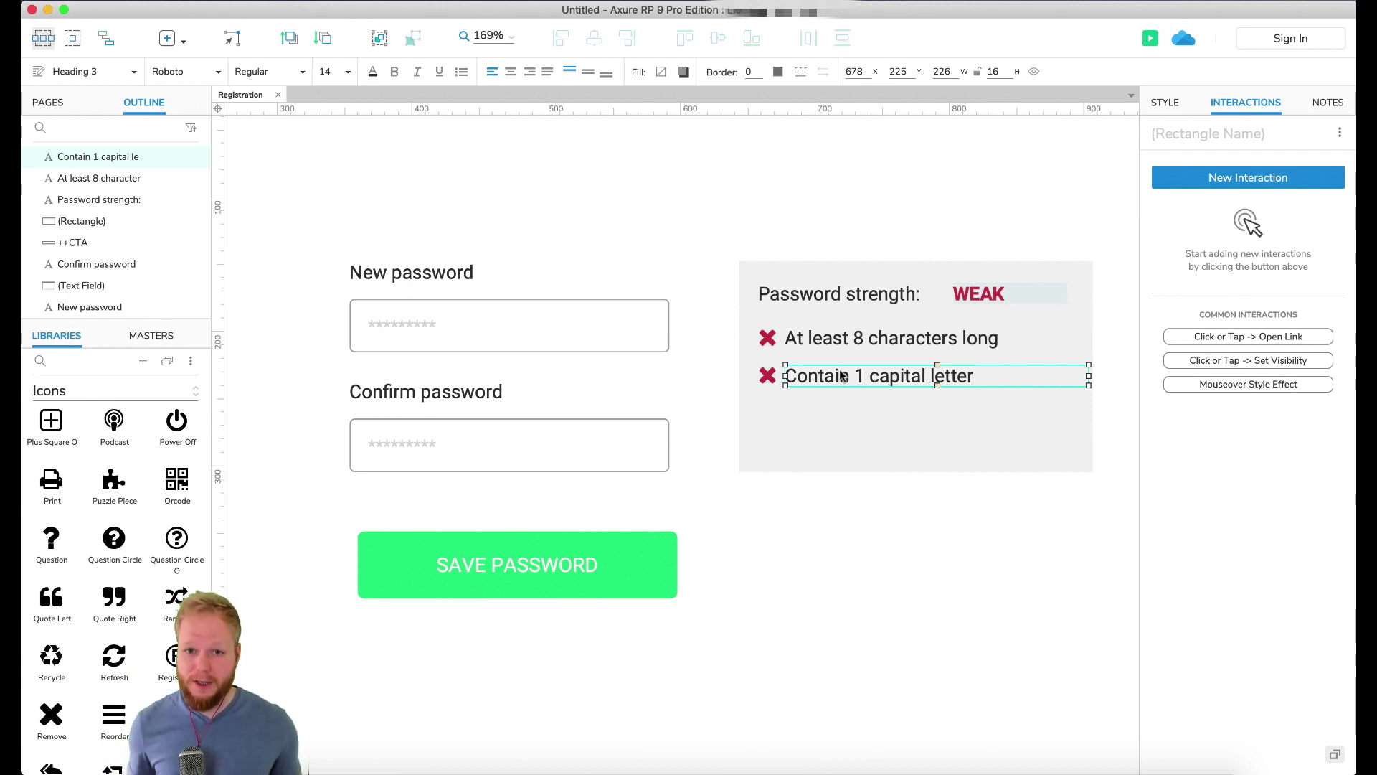
Step: Select the New password field and duplicate its Case 4
left_click(868, 515)
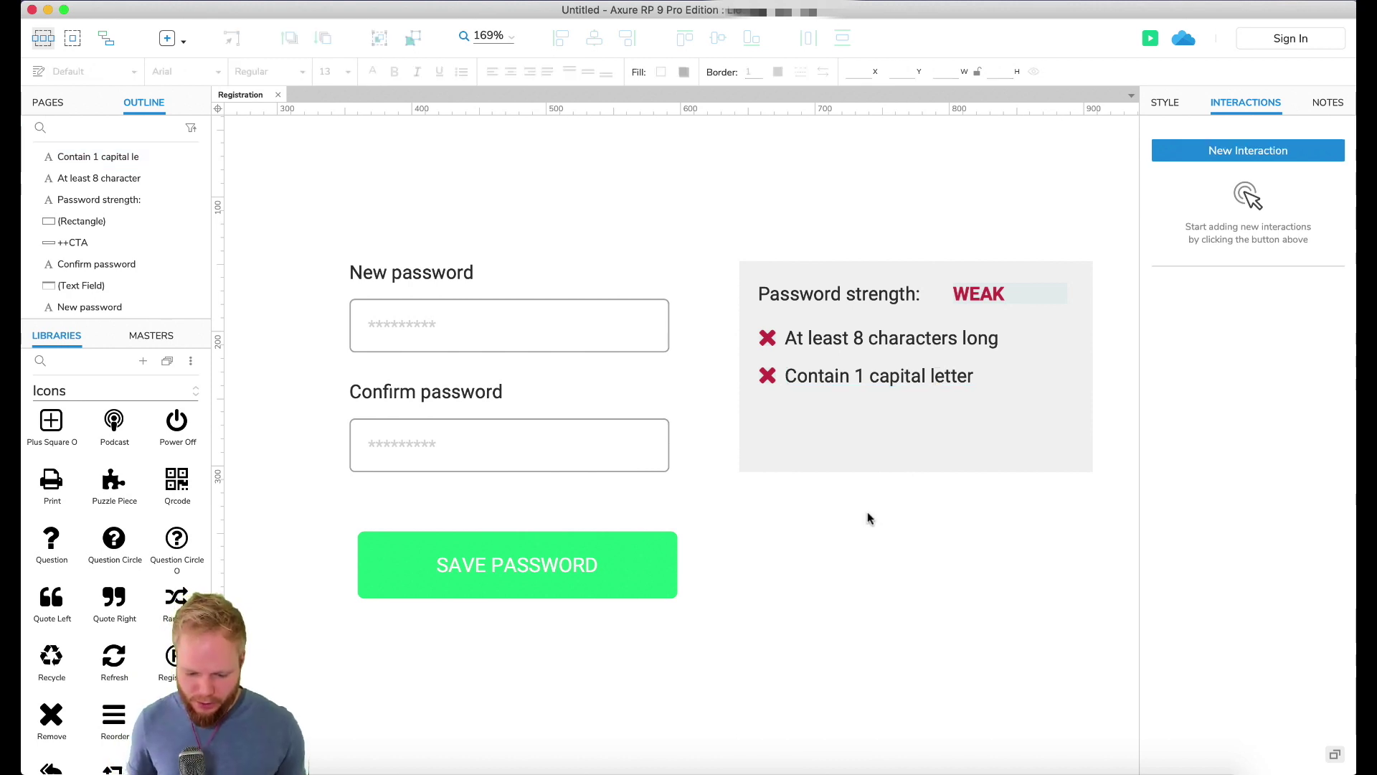
left_click(615, 330)
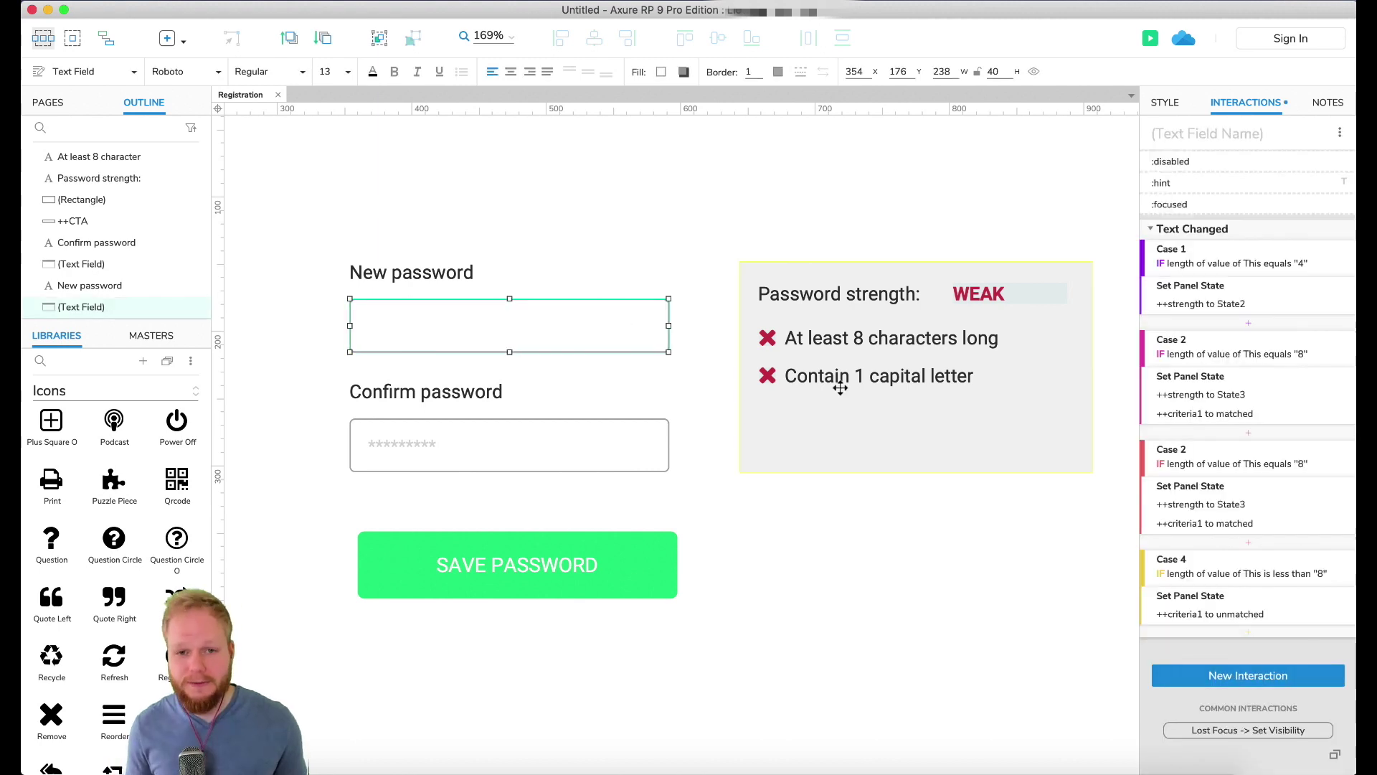
scroll(1211, 560, "down", 1)
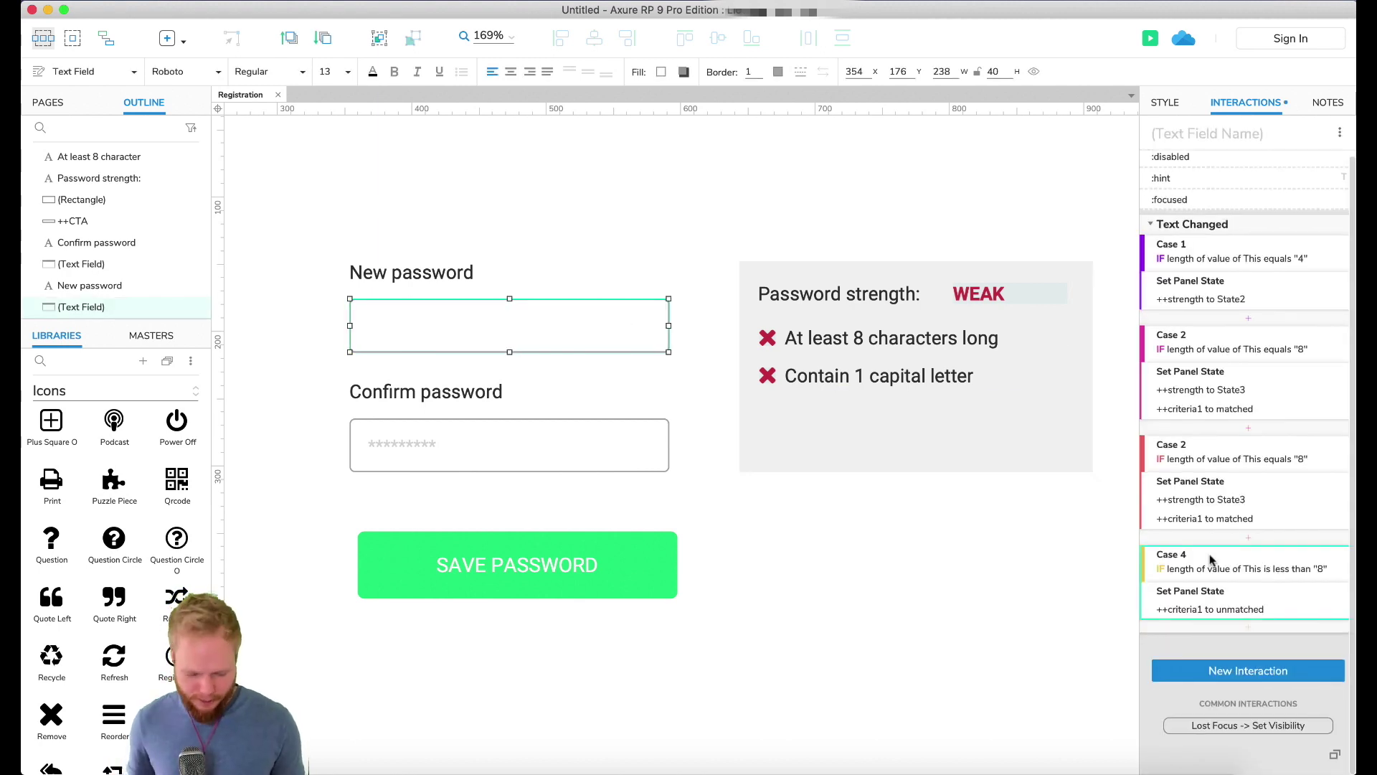
key("super+d")
scroll(1248, 635, "down", 3)
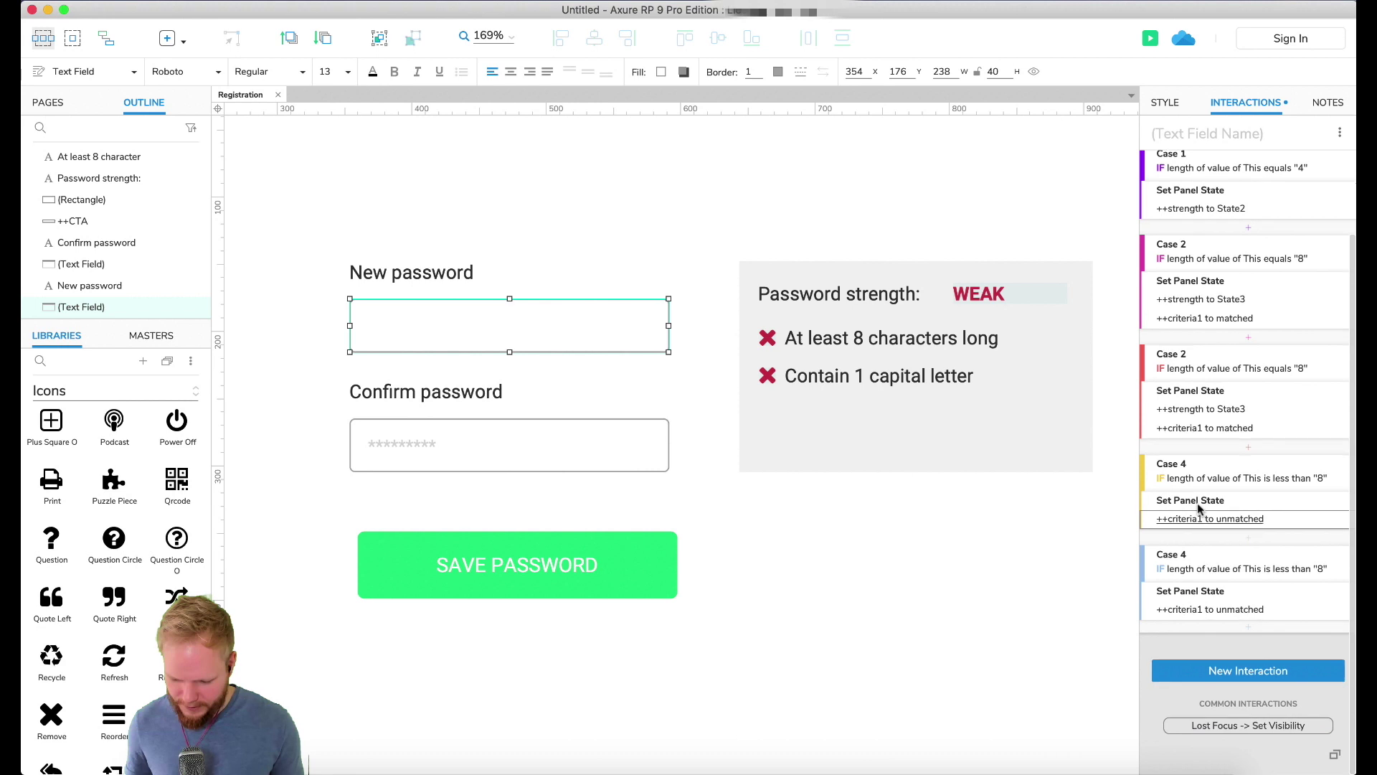
Step: Rename the duplicated case to 'Case - Cap Unmatched' and reopen its condition
left_click(1180, 565)
left_click(493, 257)
key("BackSpace")
key("BackSpace")
type("- Cap Unmatched")
key("Return")
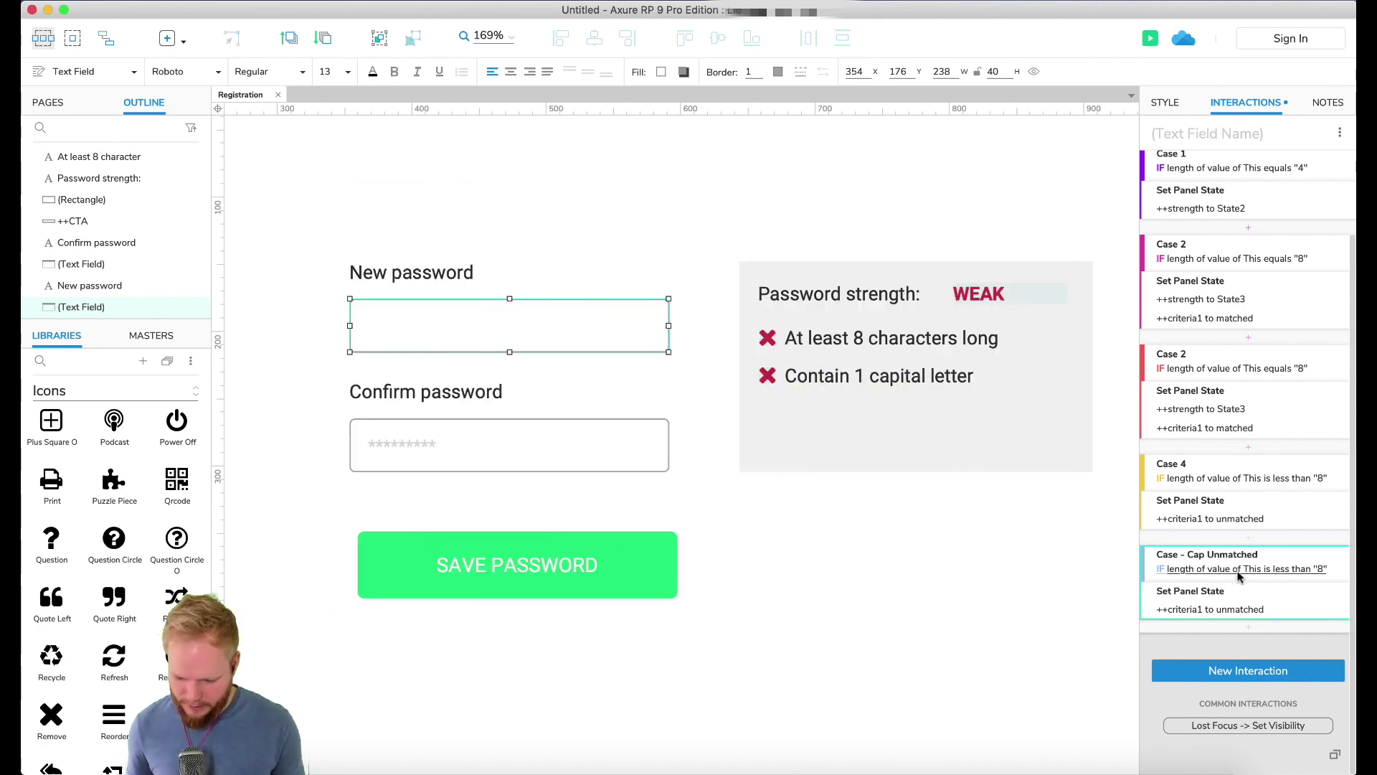
left_click(1239, 571)
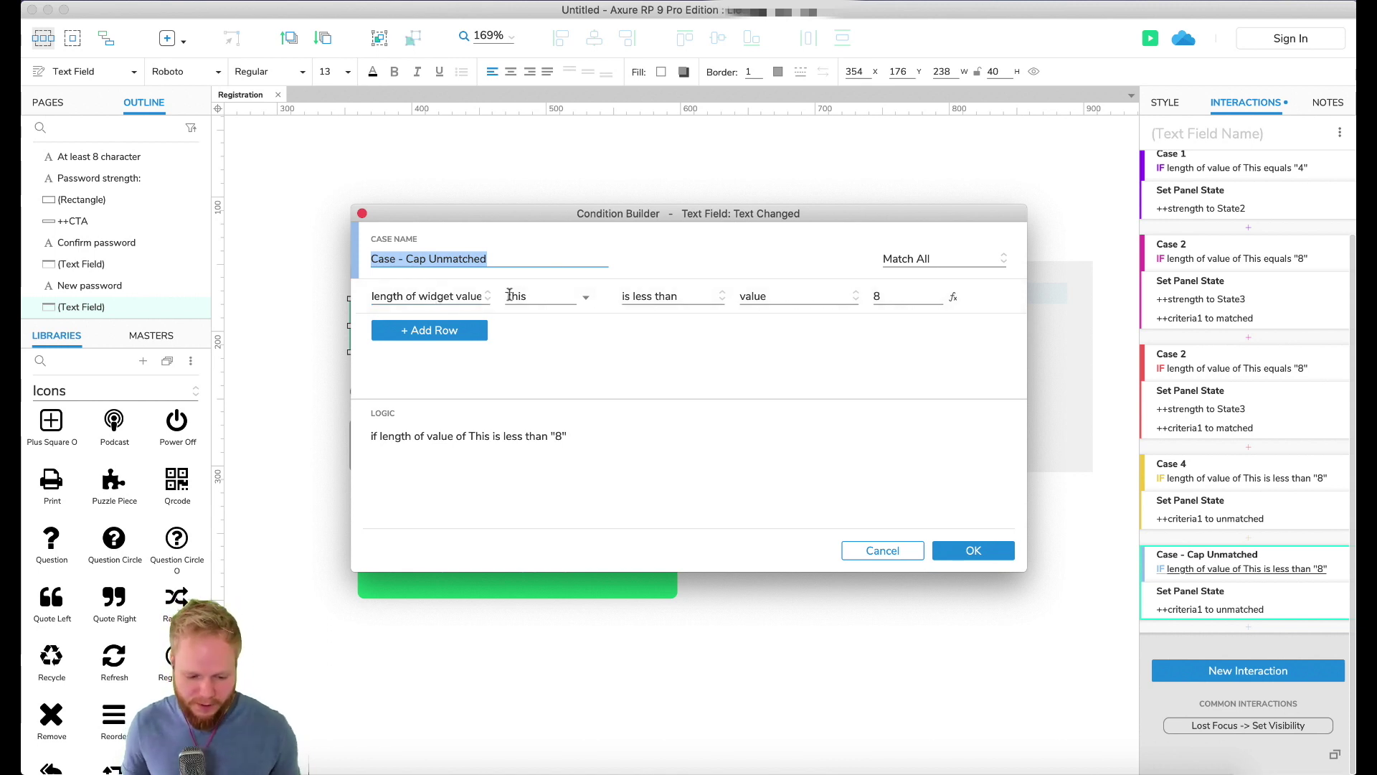
Step: Change the condition to test value [[LVAR1]], a local variable holding This widget's text
left_click_drag(546, 213, 835, 99)
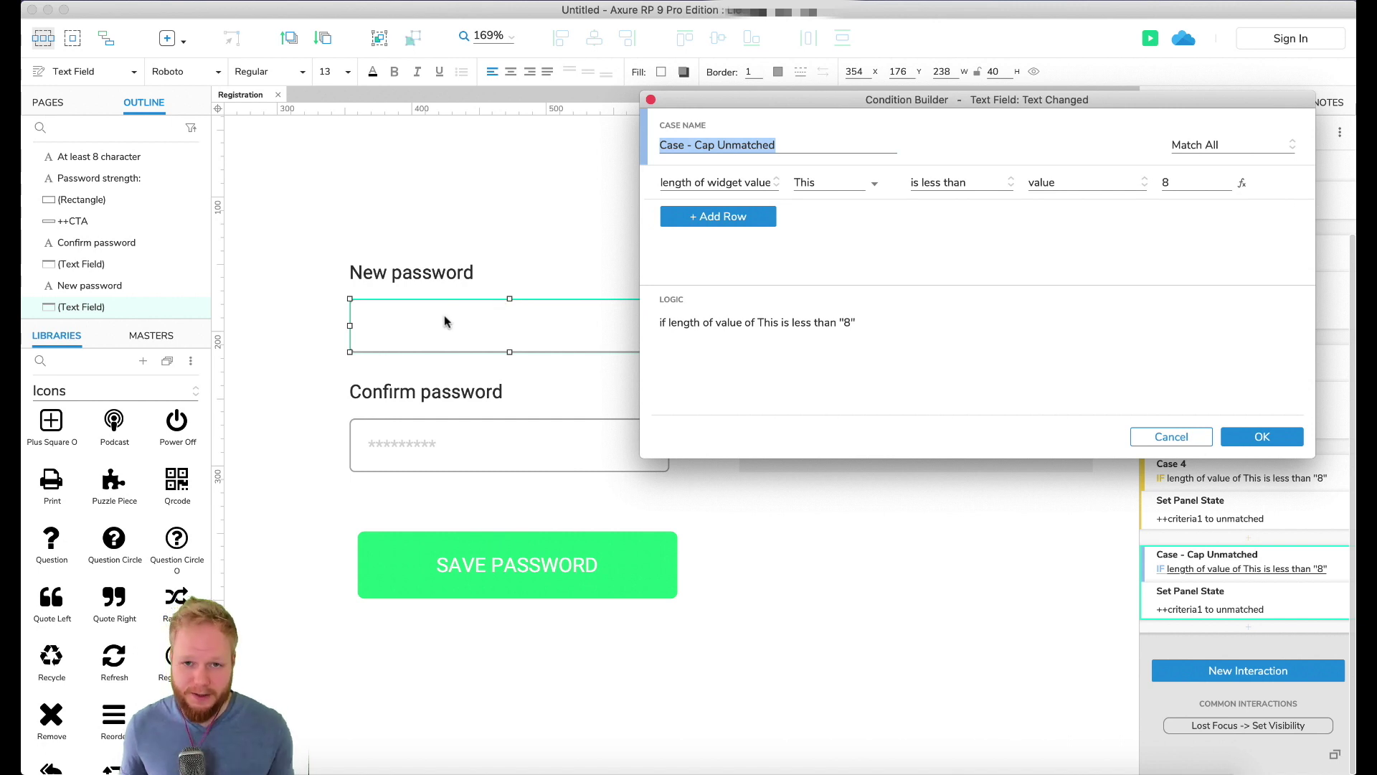
left_click(733, 183)
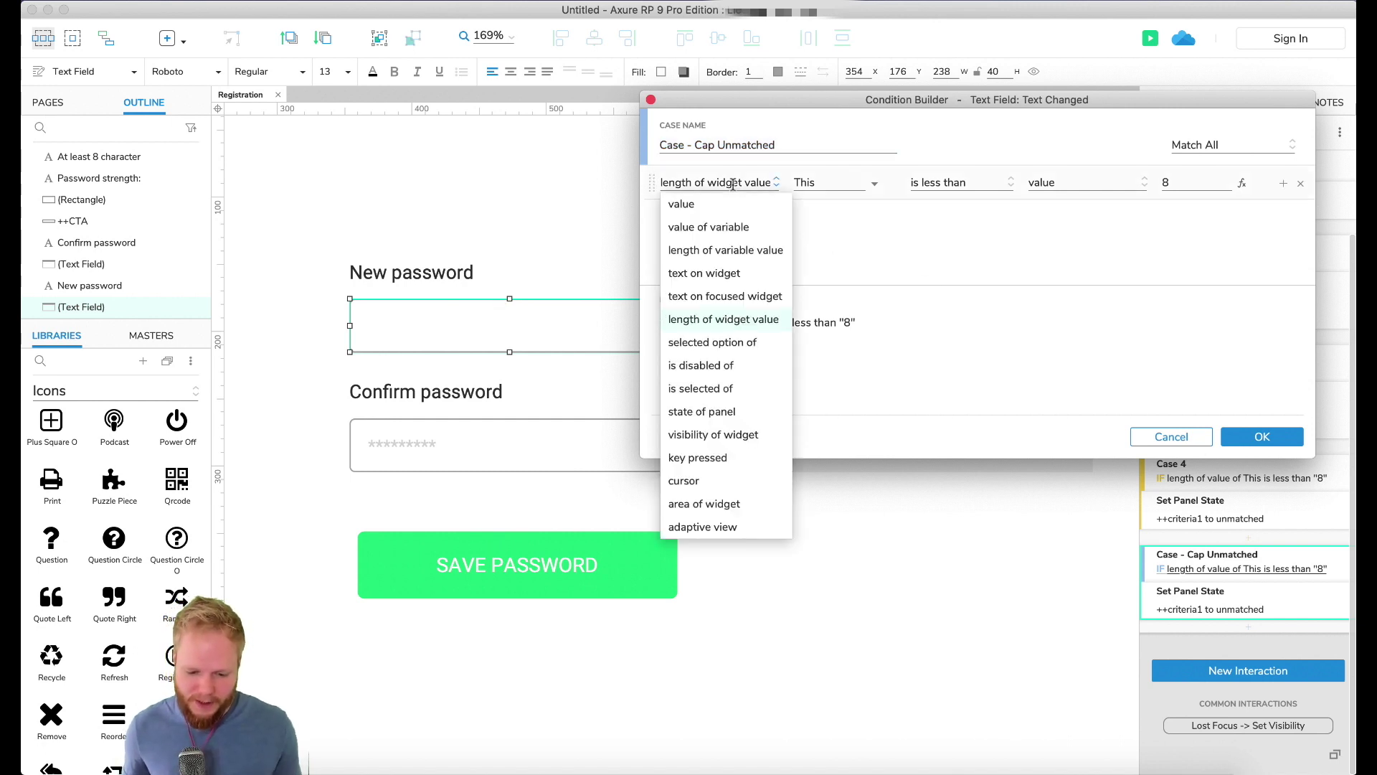
left_click(700, 200)
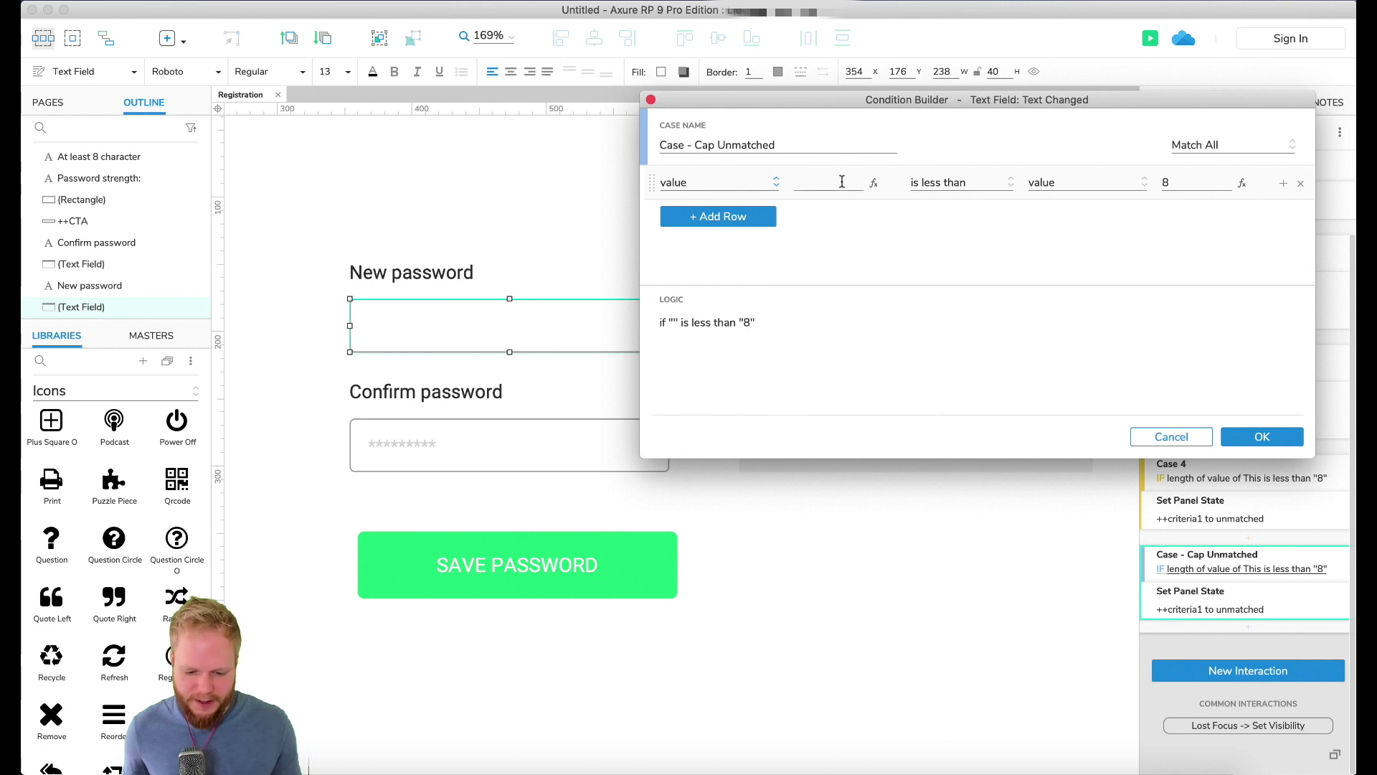
left_click(874, 183)
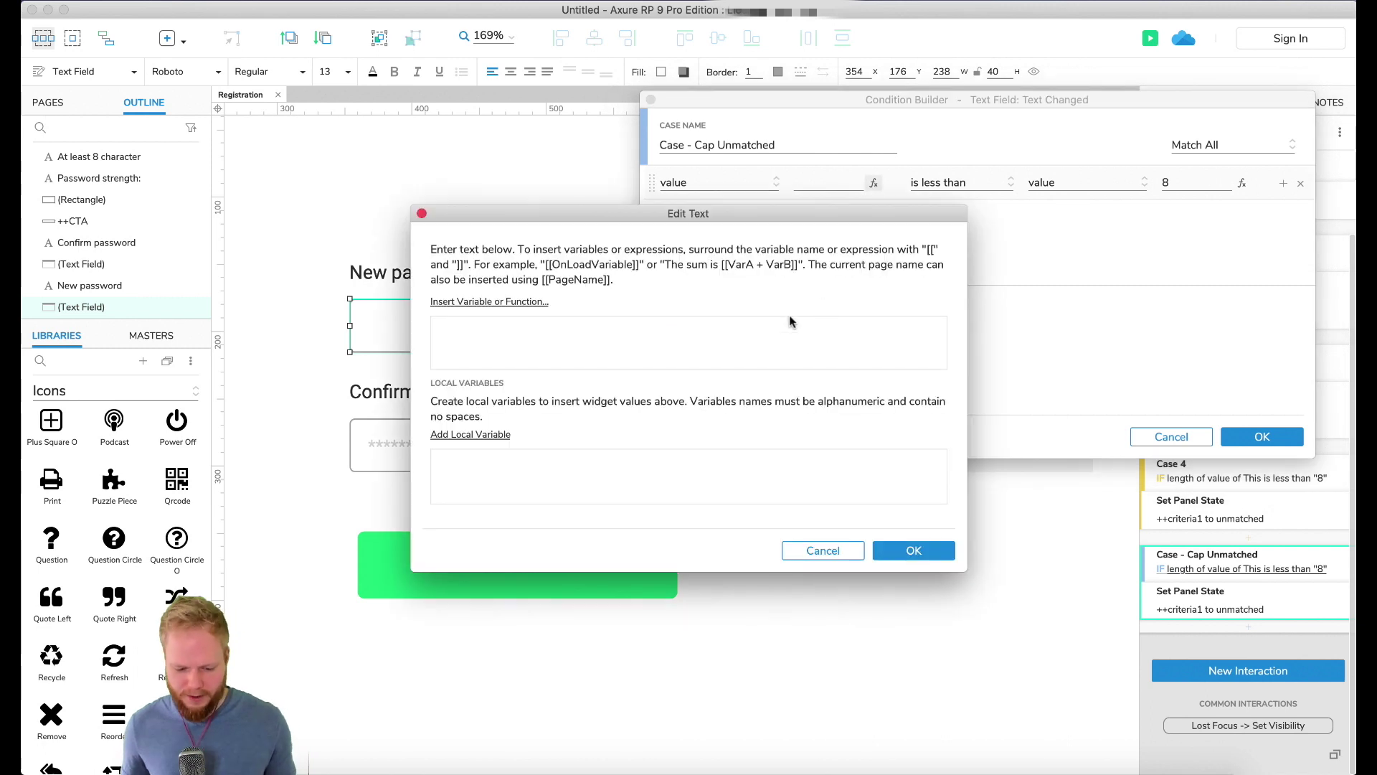
left_click(482, 435)
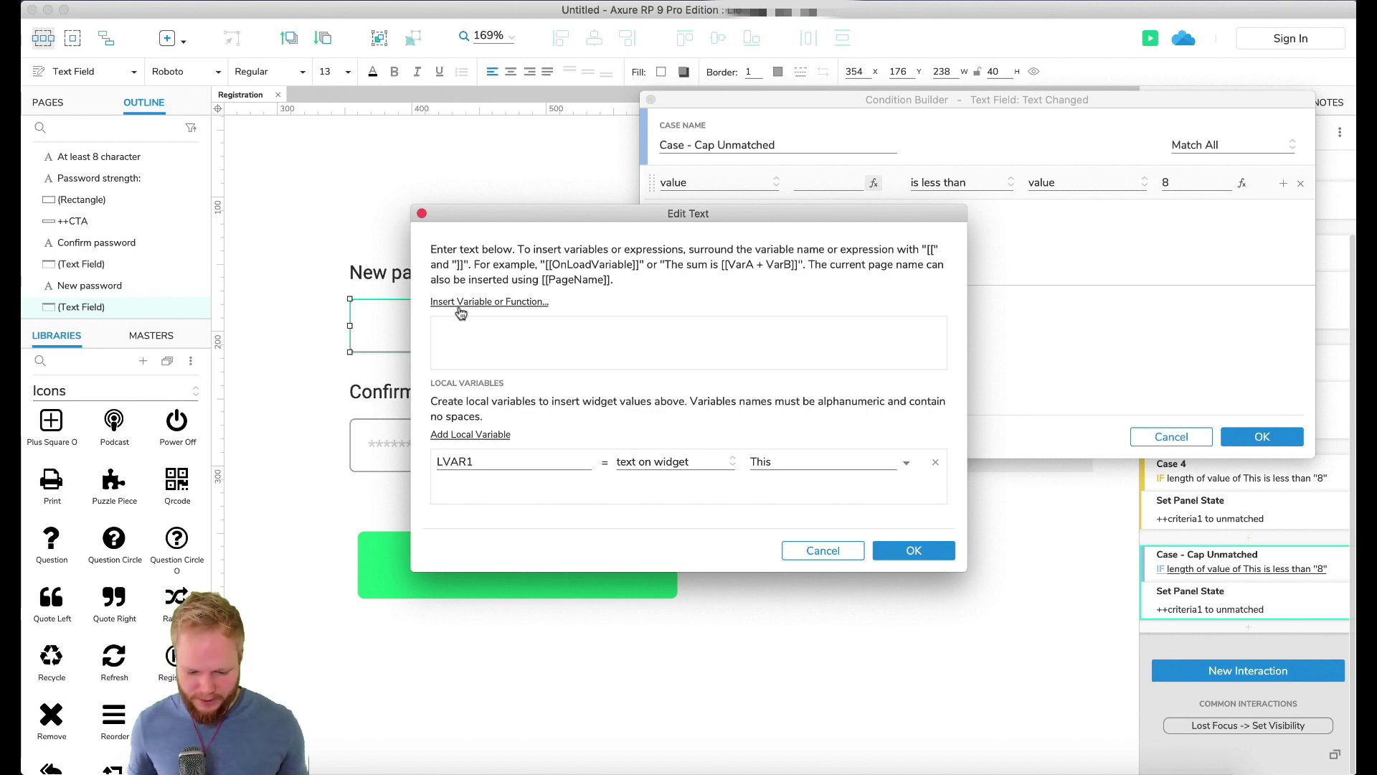
type("[[")
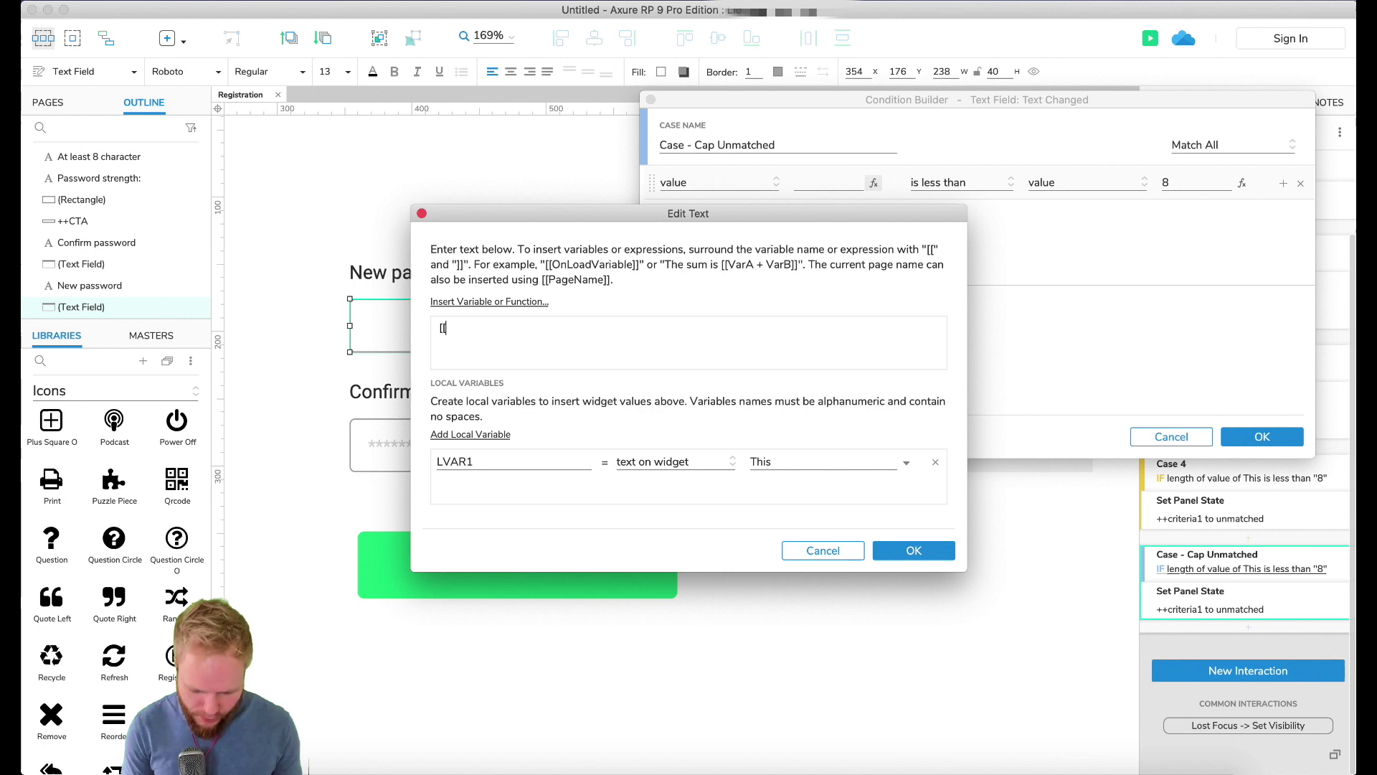
type("LVAR1]")
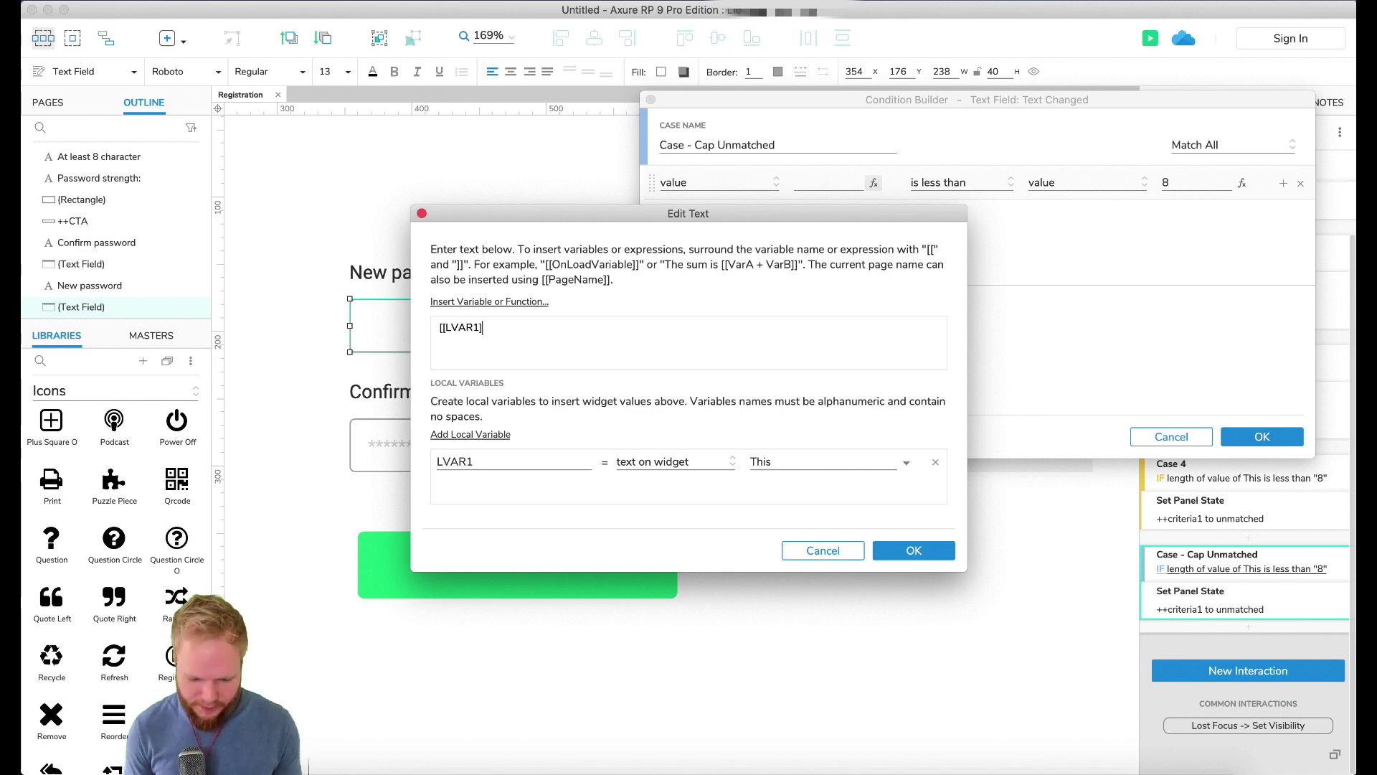
type("]")
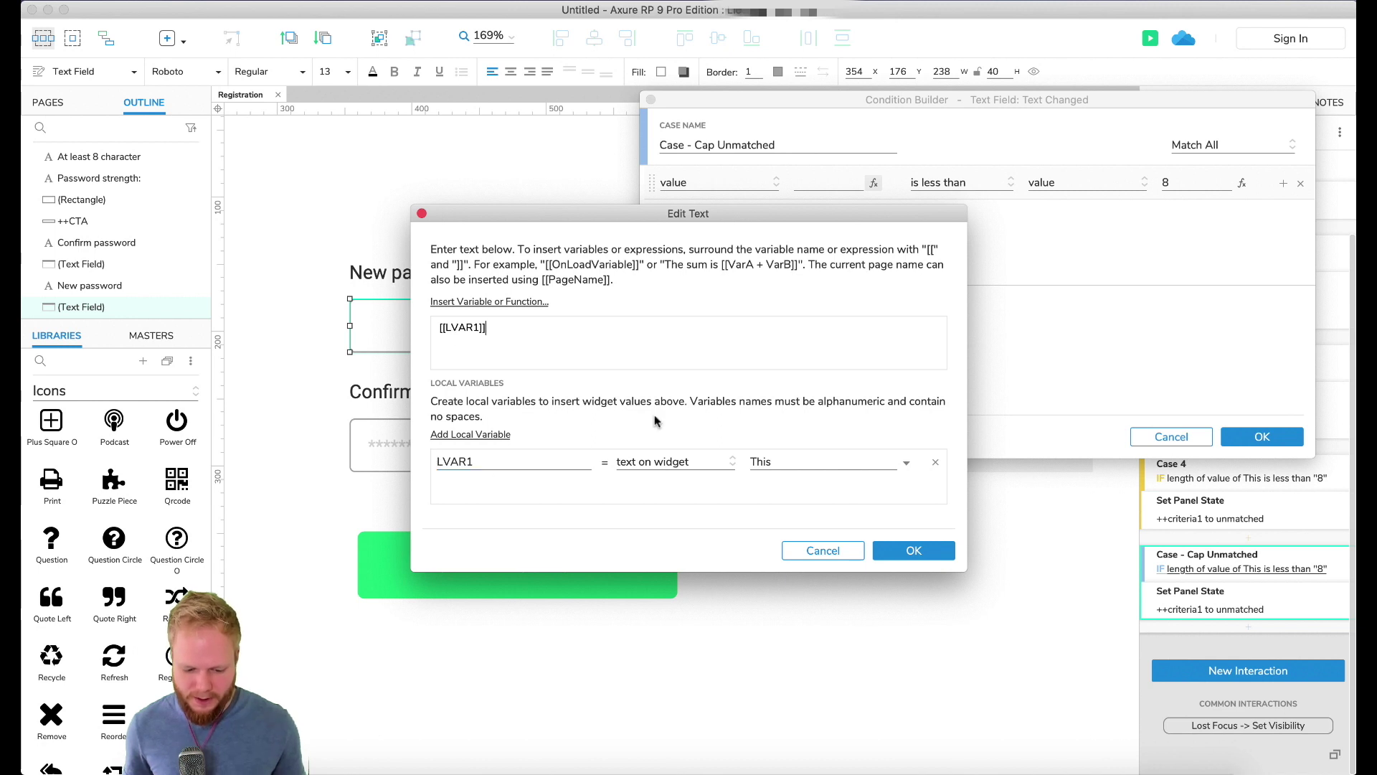
left_click(897, 545)
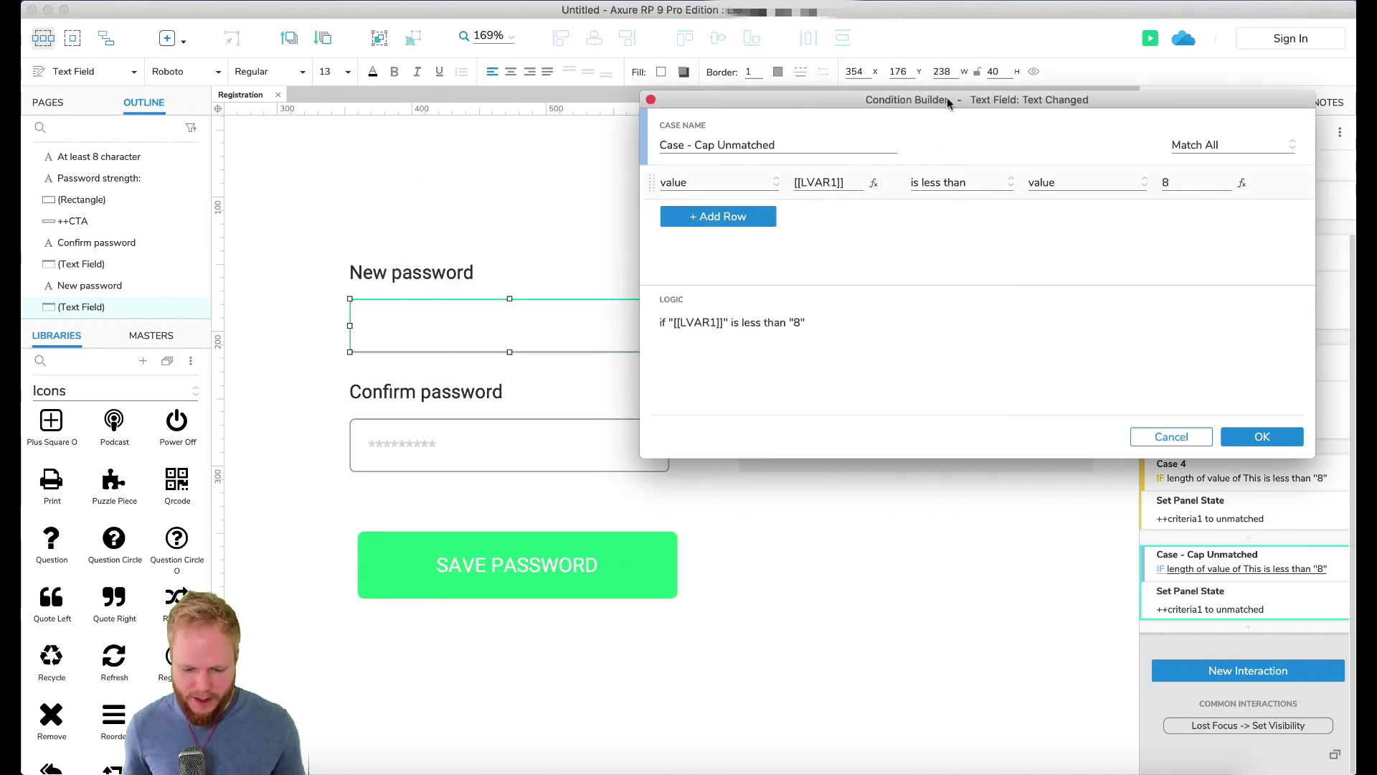
Step: Change the Cap Unmatched comparison operator to 'equals' and clear the old value 8
left_click(756, 393)
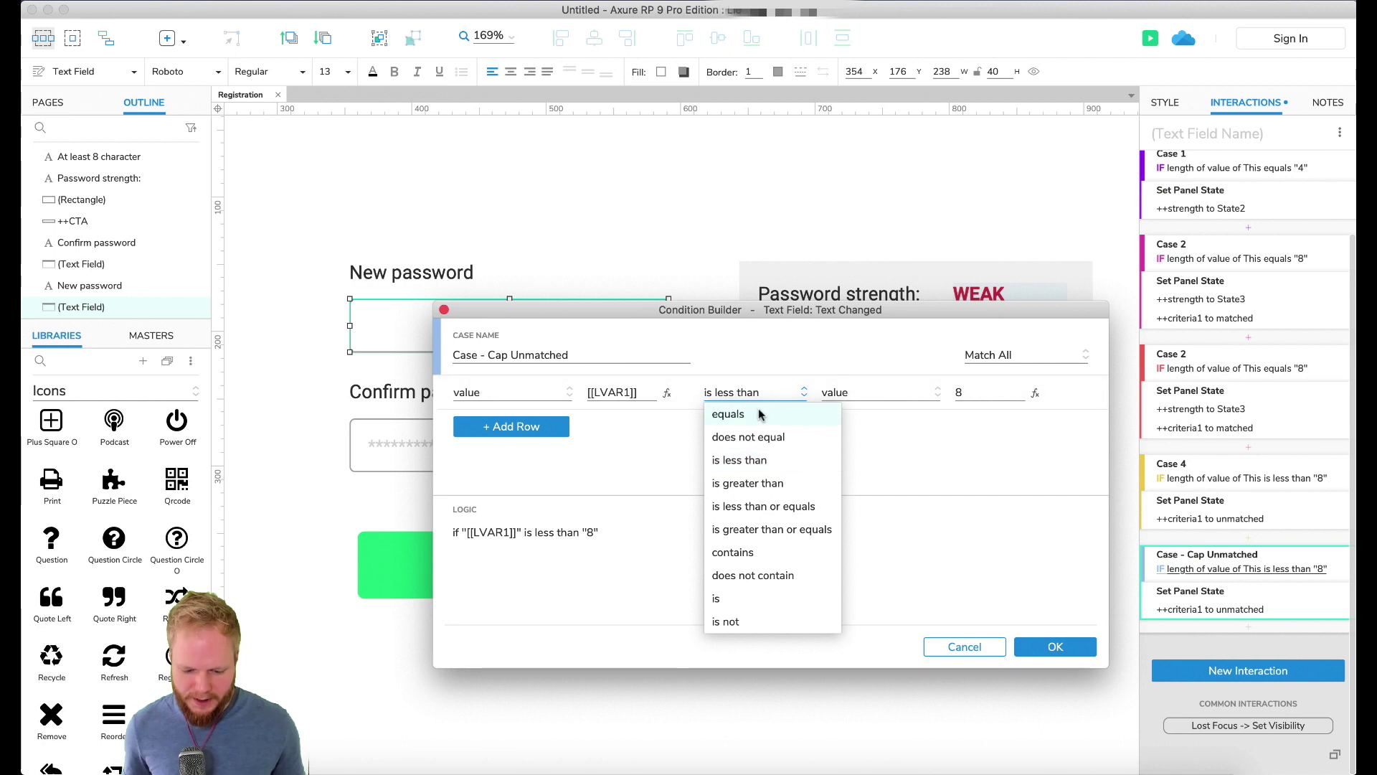
left_click(759, 411)
left_click(876, 391)
left_click(974, 393)
key("BackSpace")
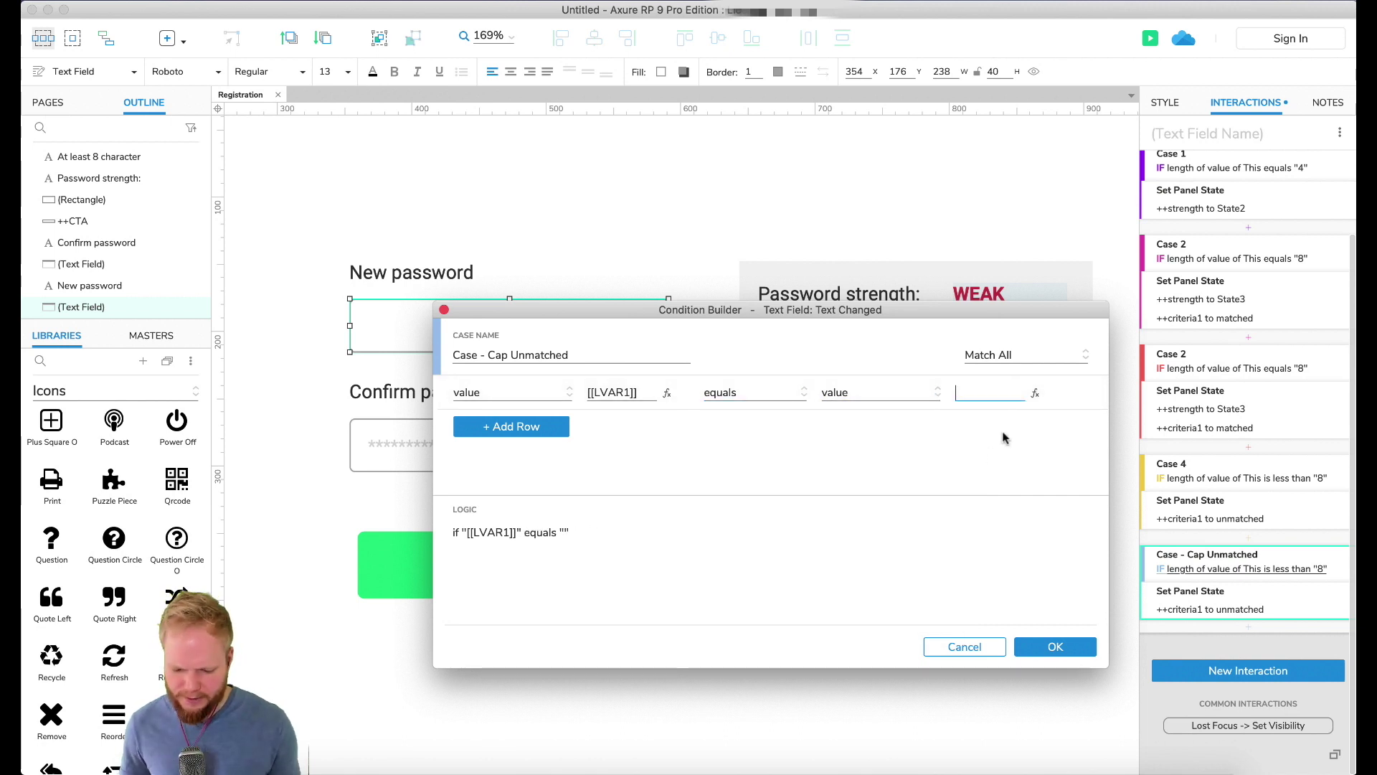
Step: Set the compared value to [[LVAR1.toLowerCase()]] using a new local variable LVAR1
left_click(1035, 394)
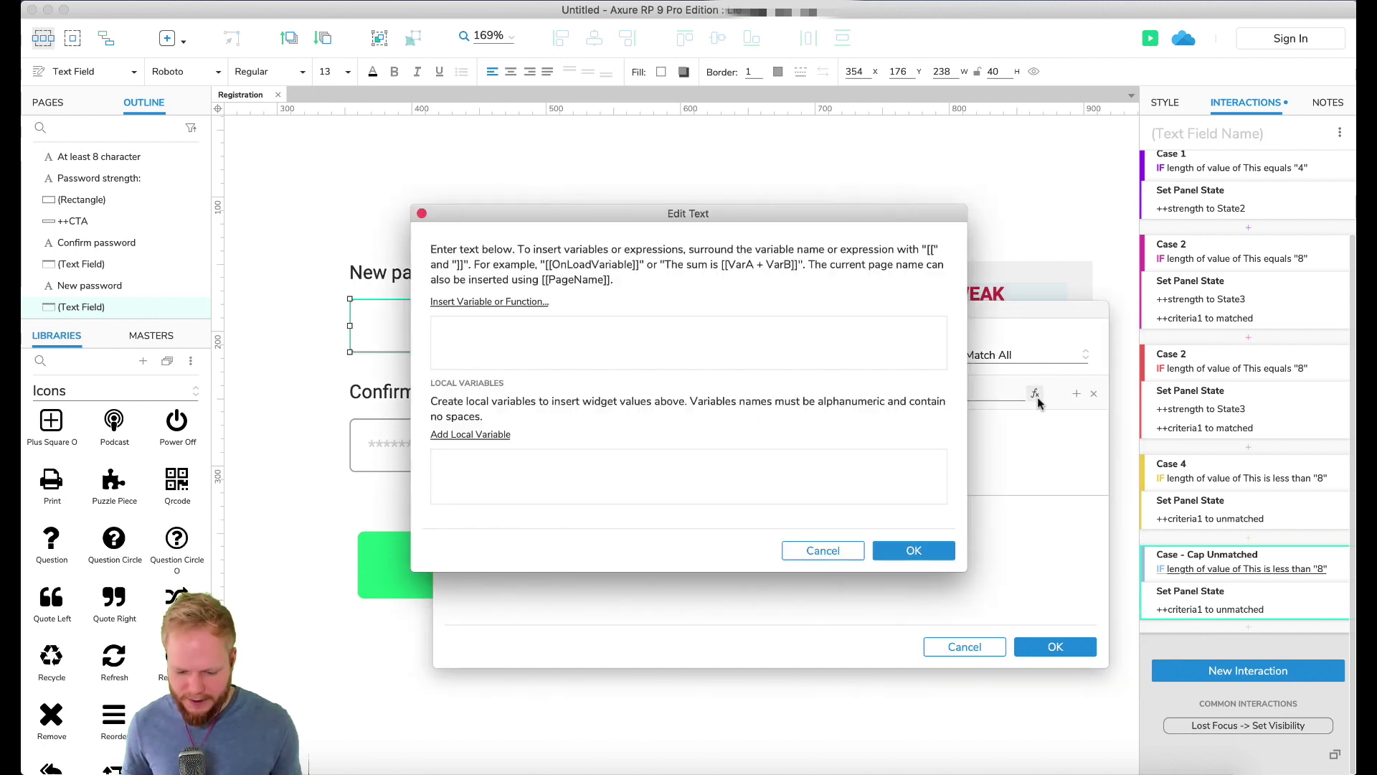
left_click(453, 435)
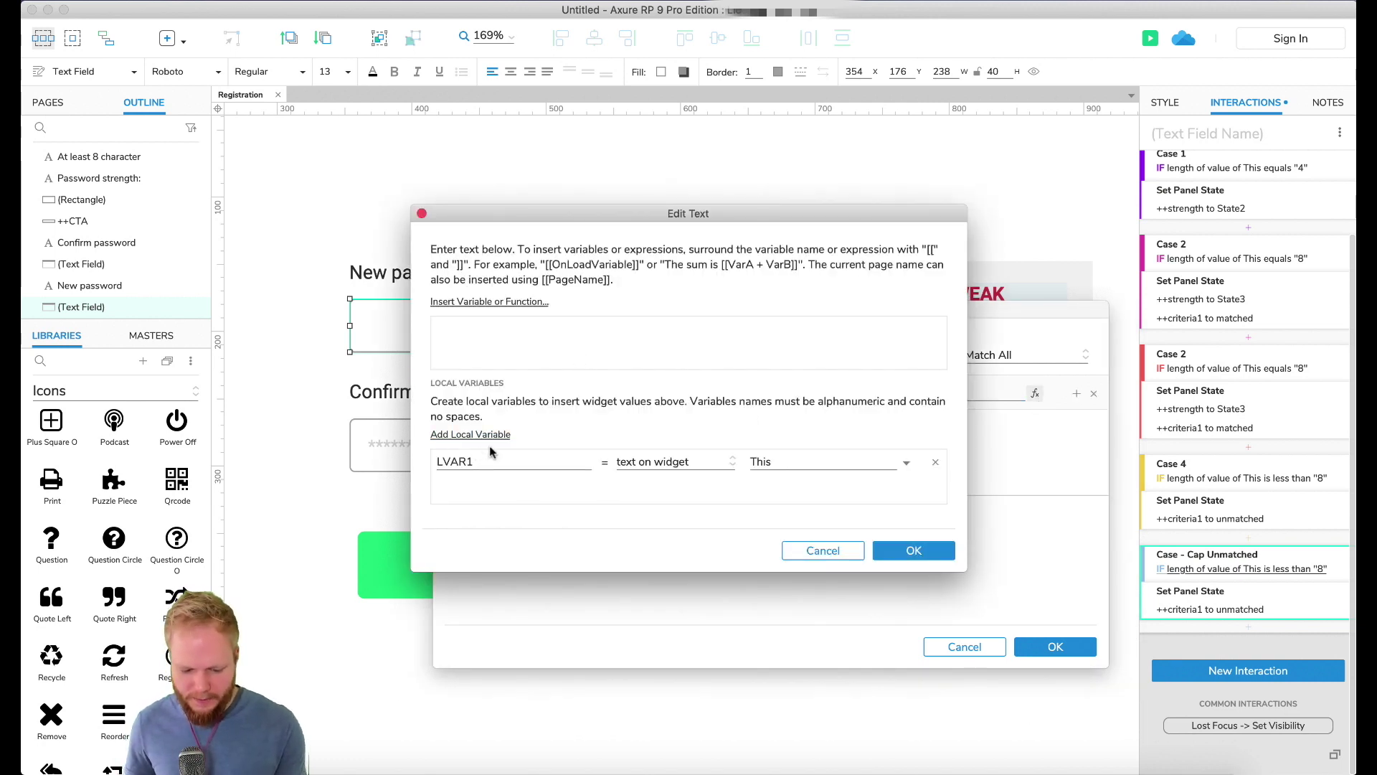
left_click(539, 341)
type("[[LVAR1")
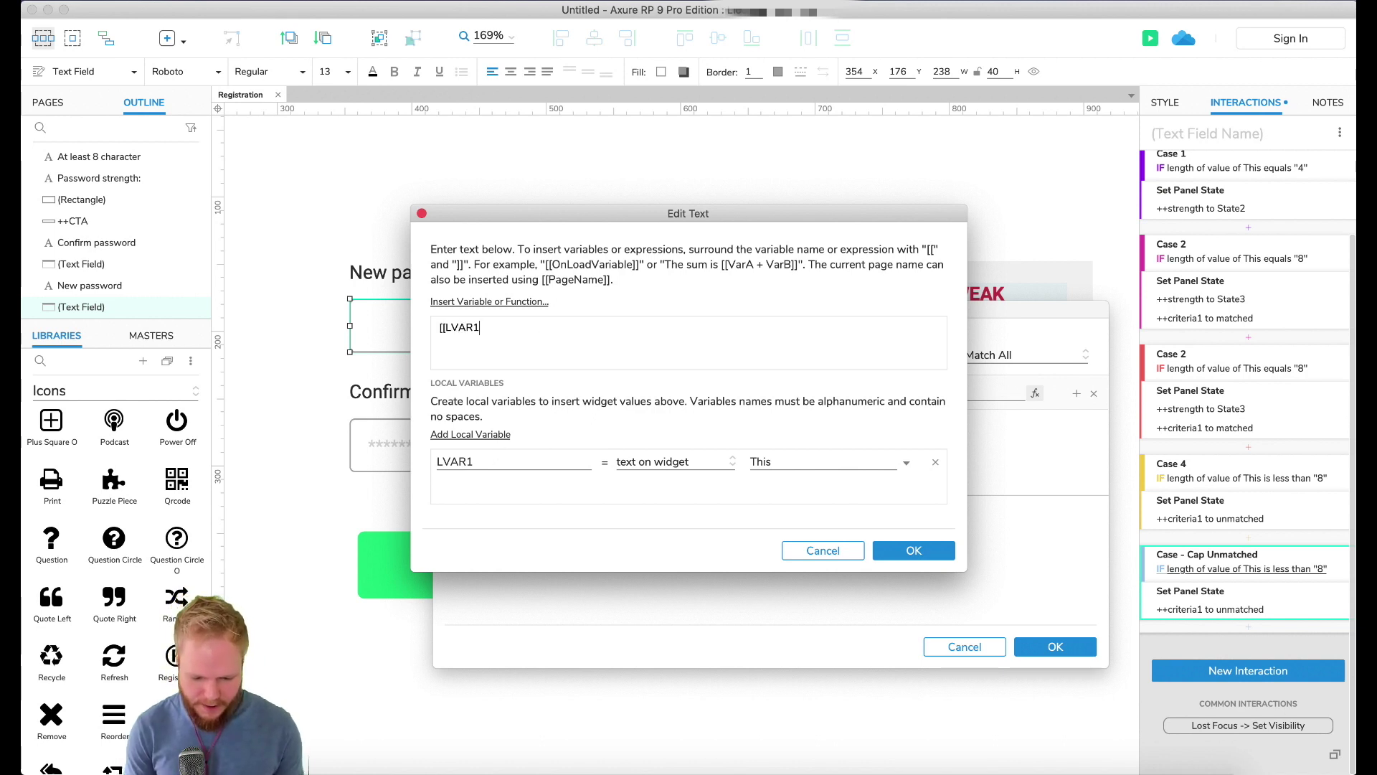
type(".")
type("toLo")
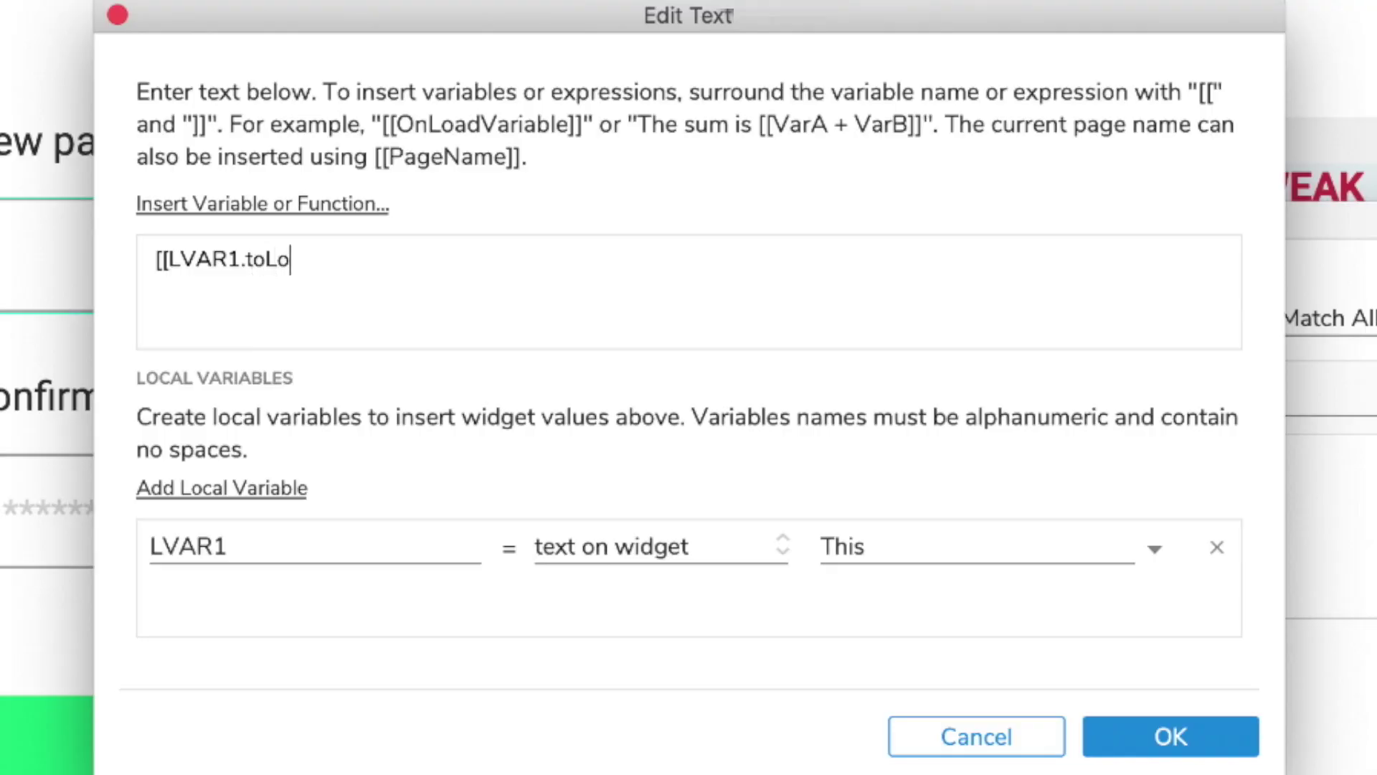
type("werCase()")
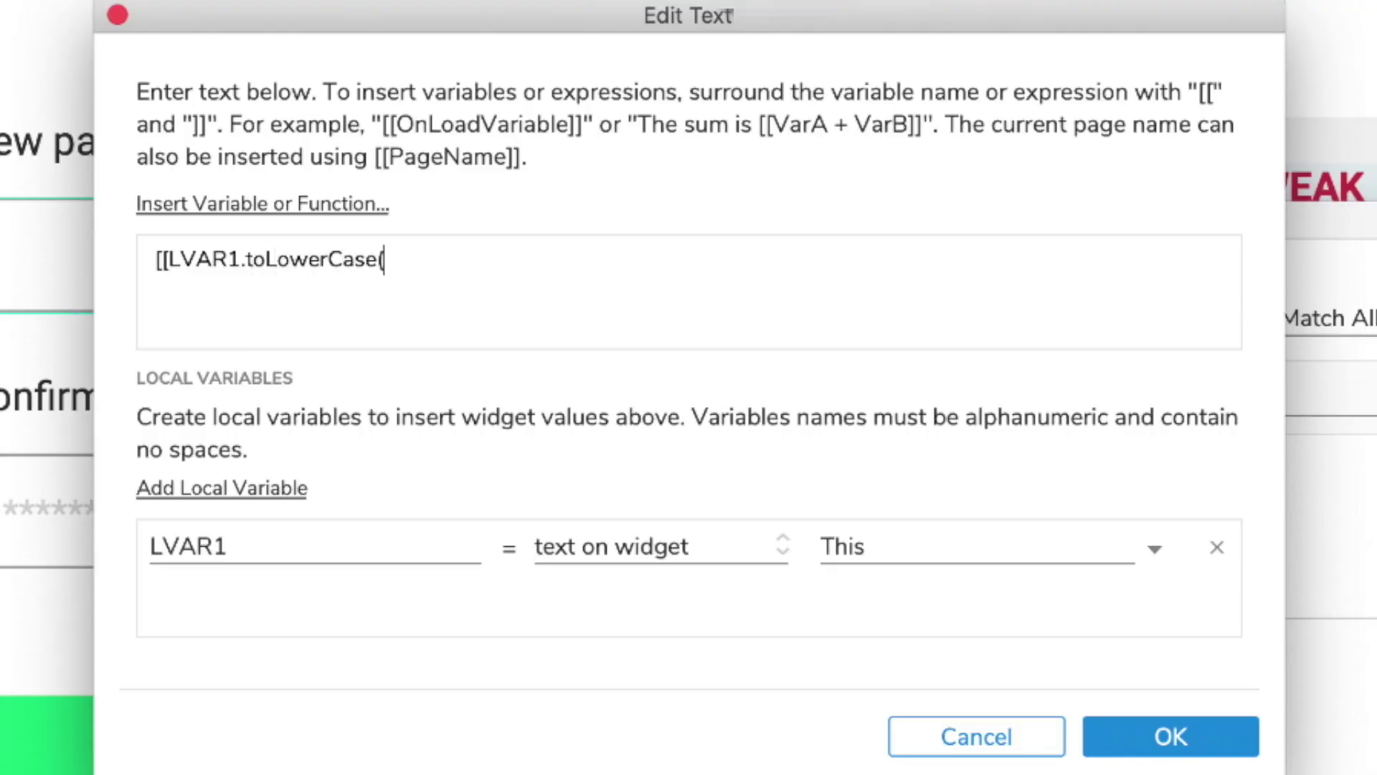
type("]]")
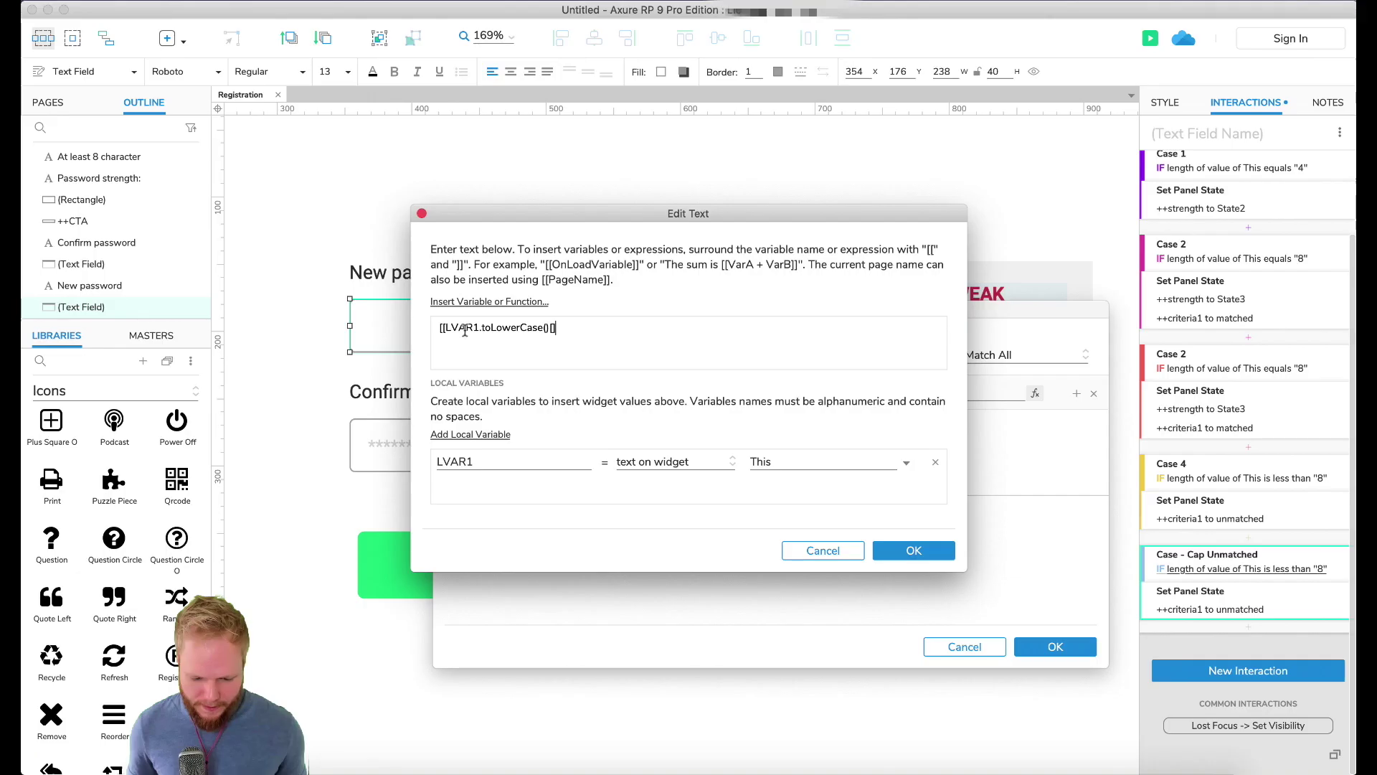
left_click_drag(240, 259, 352, 259)
left_click_drag(531, 327, 550, 327)
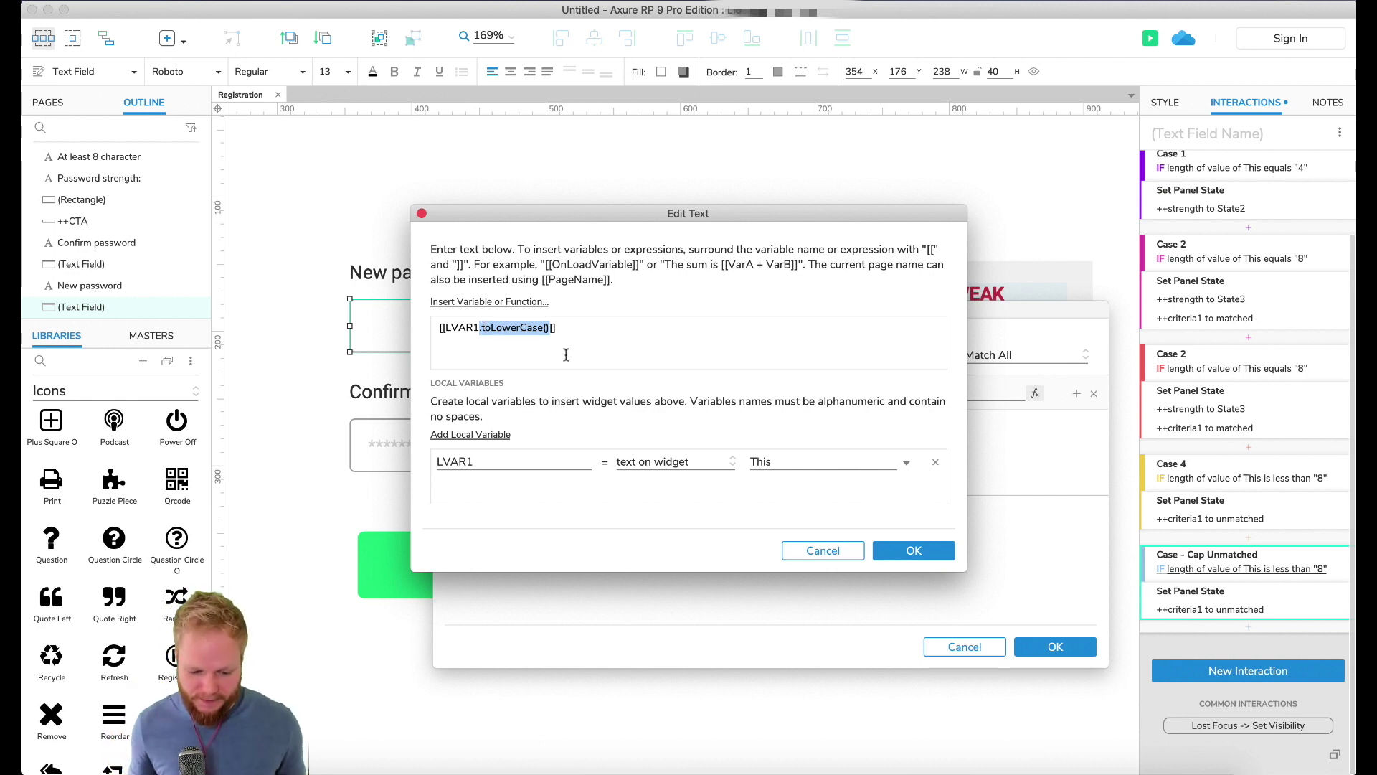
left_click(607, 330)
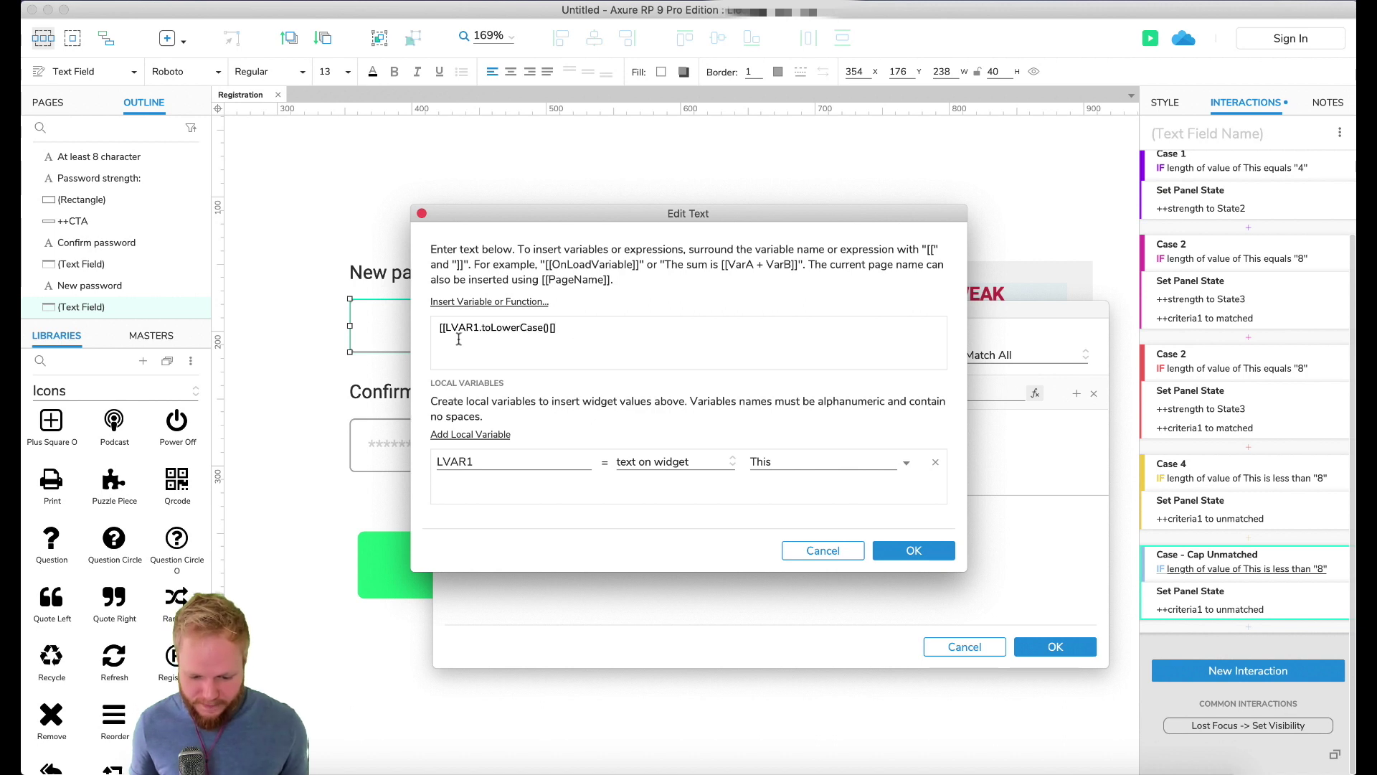
left_click(910, 551)
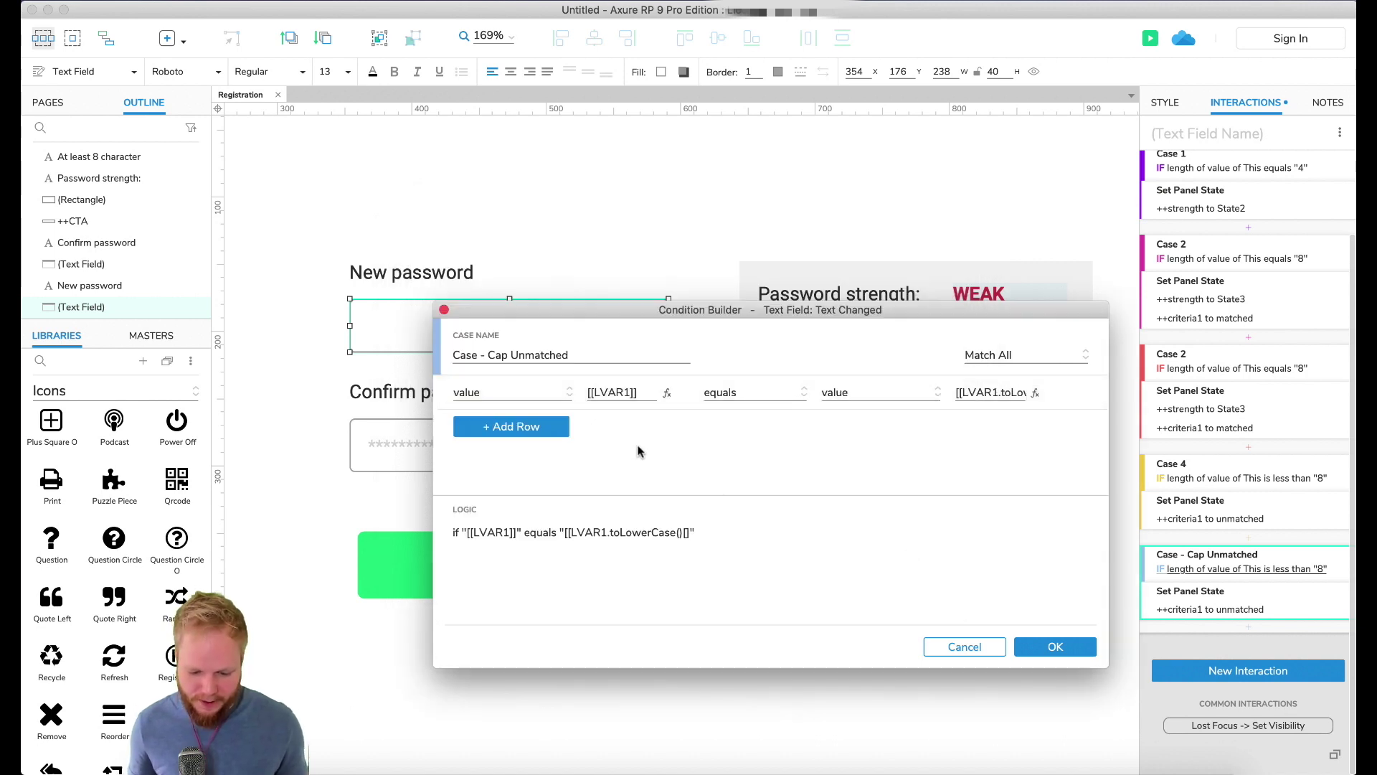
Step: Confirm the condition and retarget the case's Set Panel State action to the ++criteria2 panel
left_click(1055, 648)
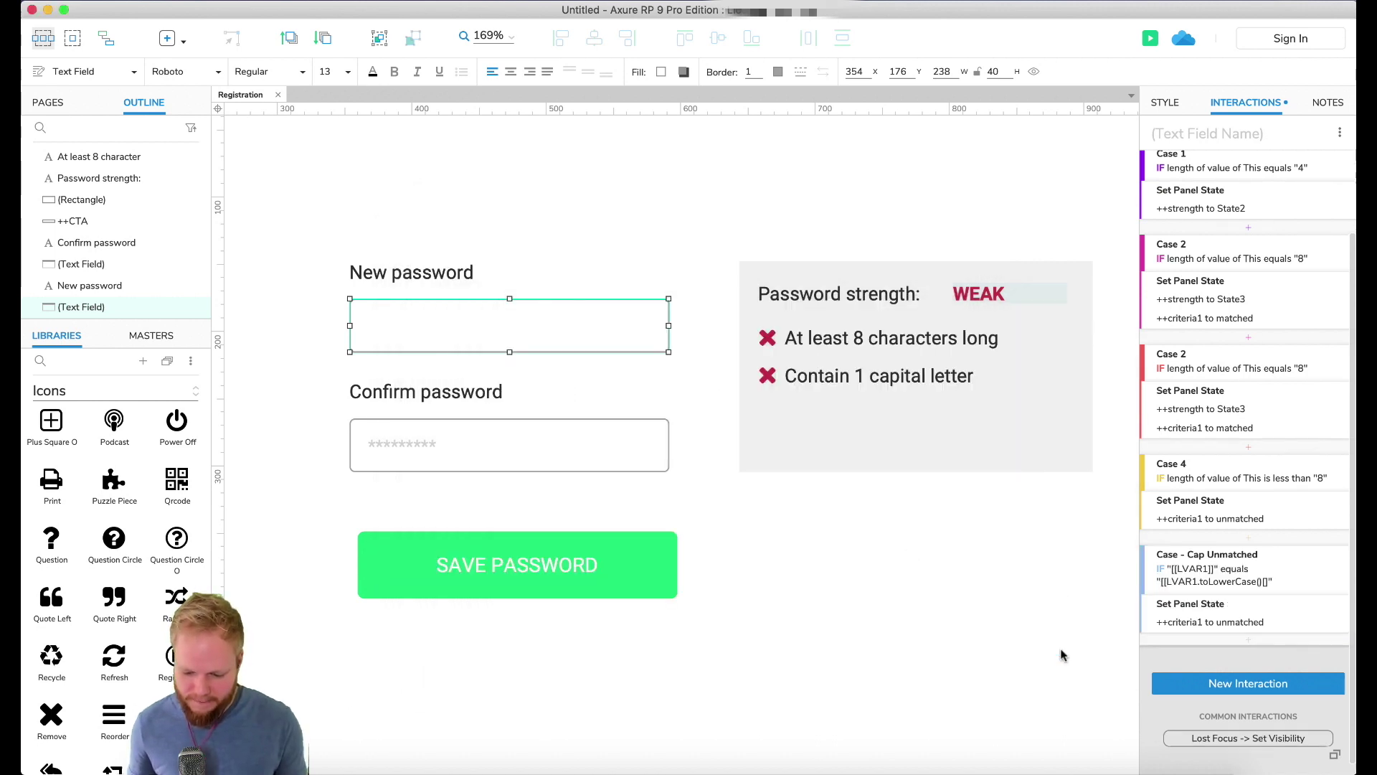
scroll(1220, 588, "down", 1)
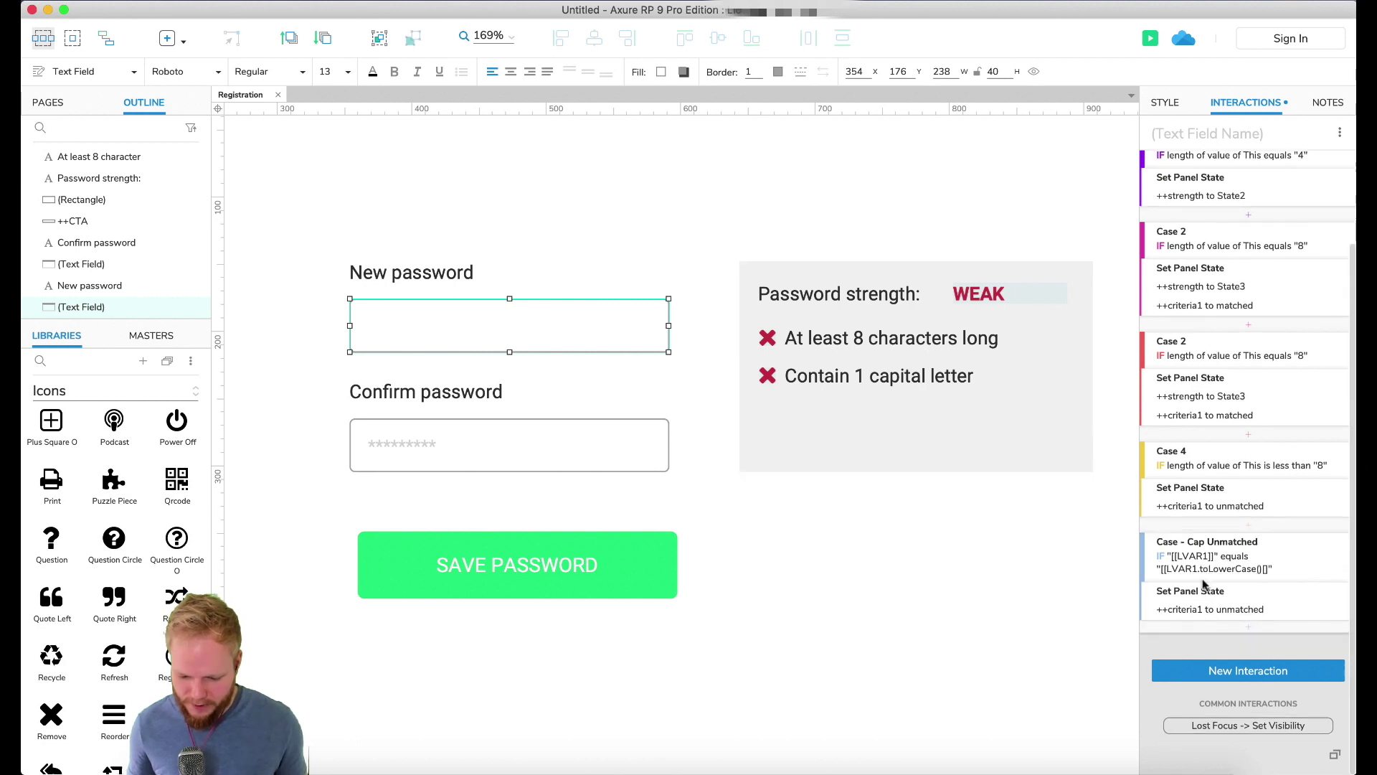
left_click(1212, 618)
left_click(1212, 639)
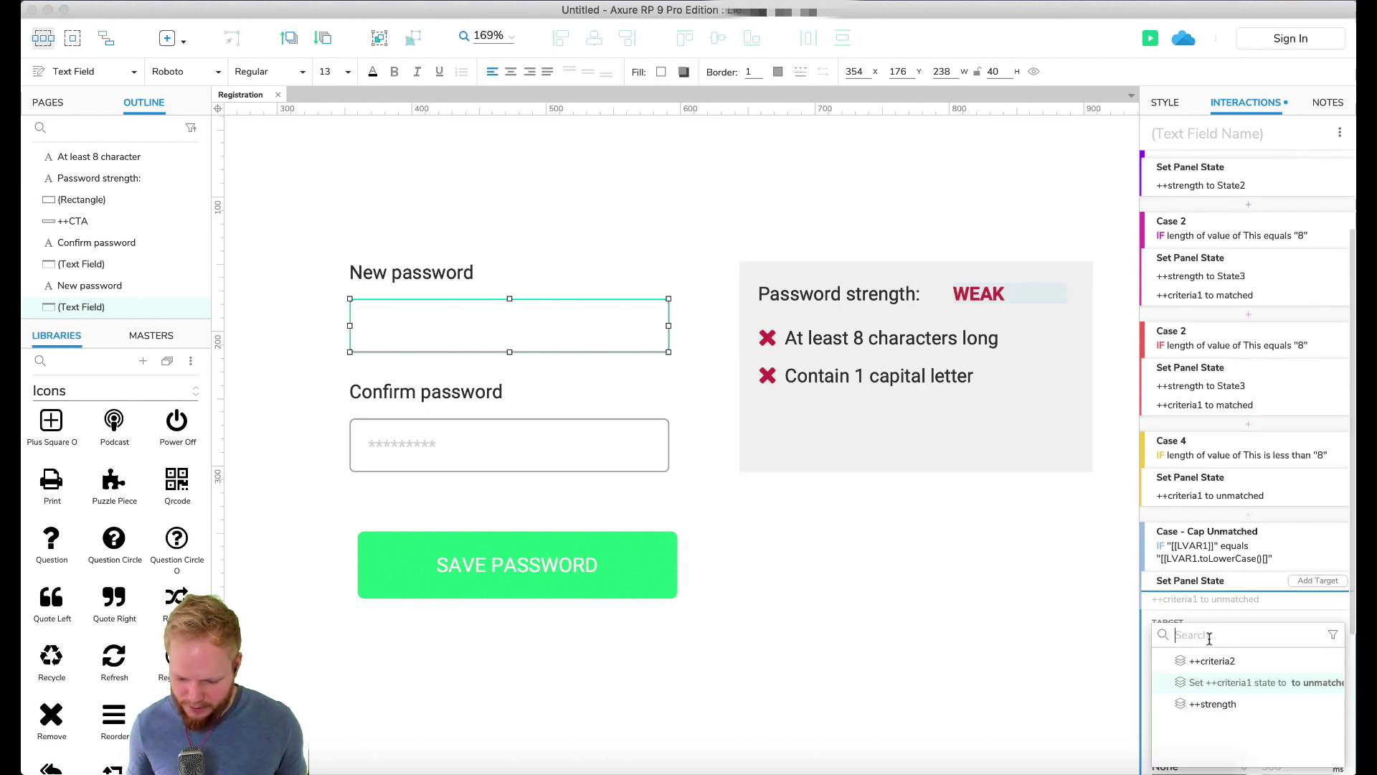
left_click(1225, 672)
scroll(1225, 631, "down", 1)
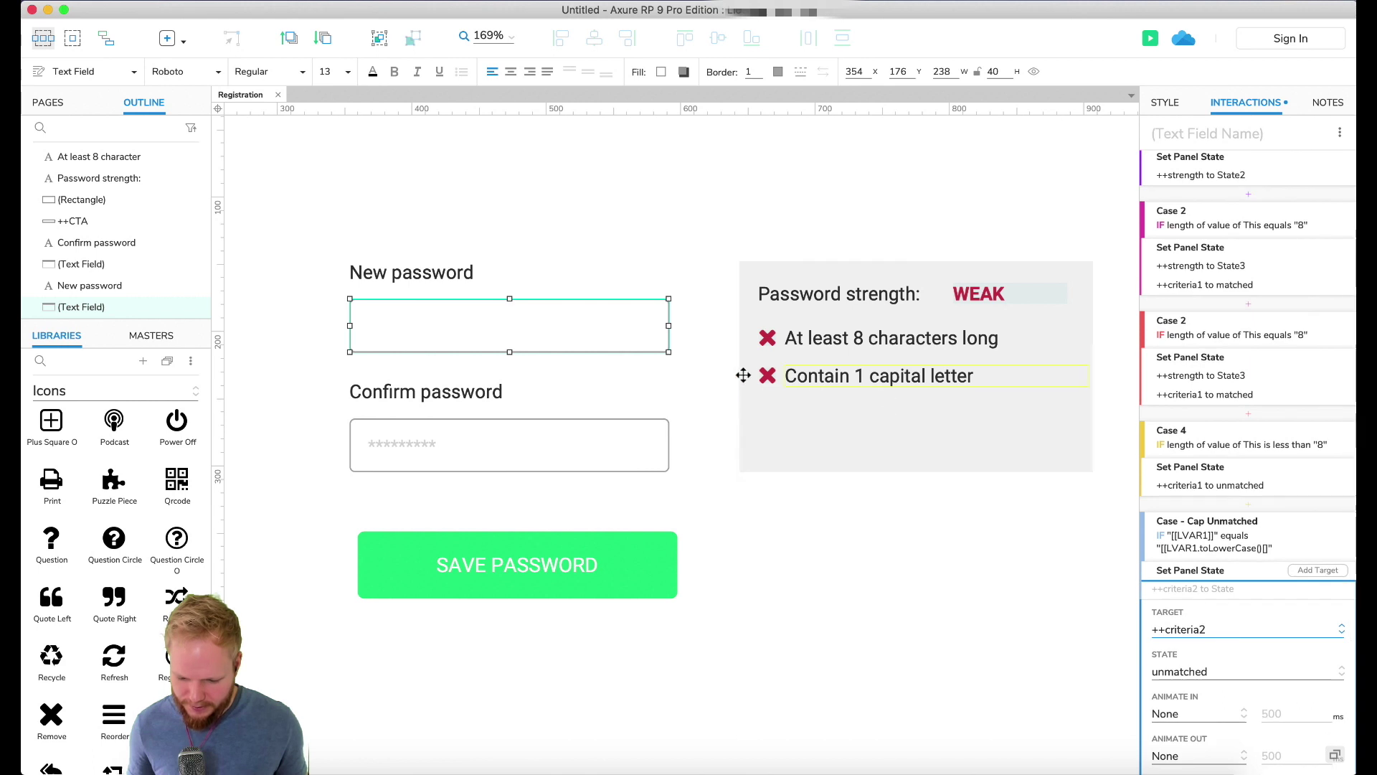
scroll(1268, 639, "down", 1)
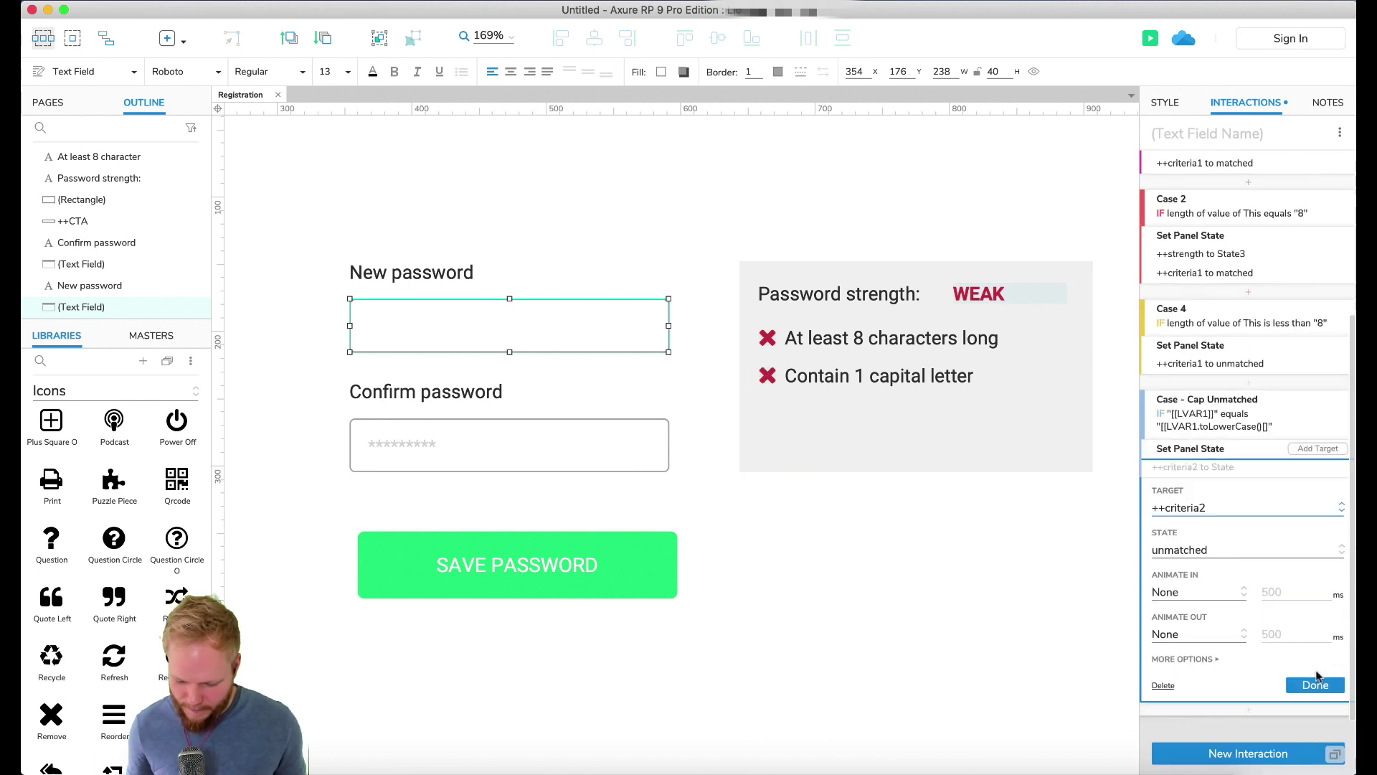
left_click(1316, 685)
left_click(1317, 550)
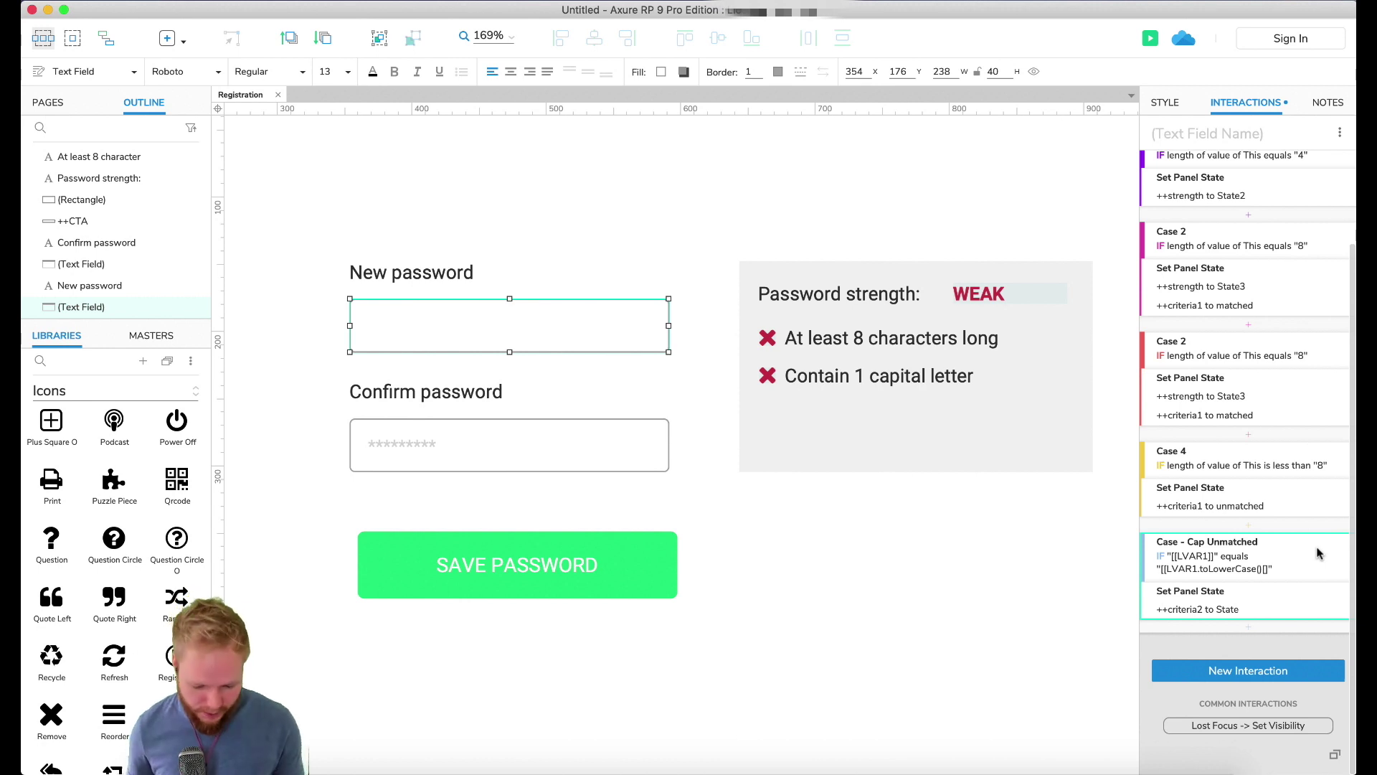
Step: Duplicate the case as 'Case - Cap Matched' with the comparison changed to 'does not equal'
key("ctrl+d")
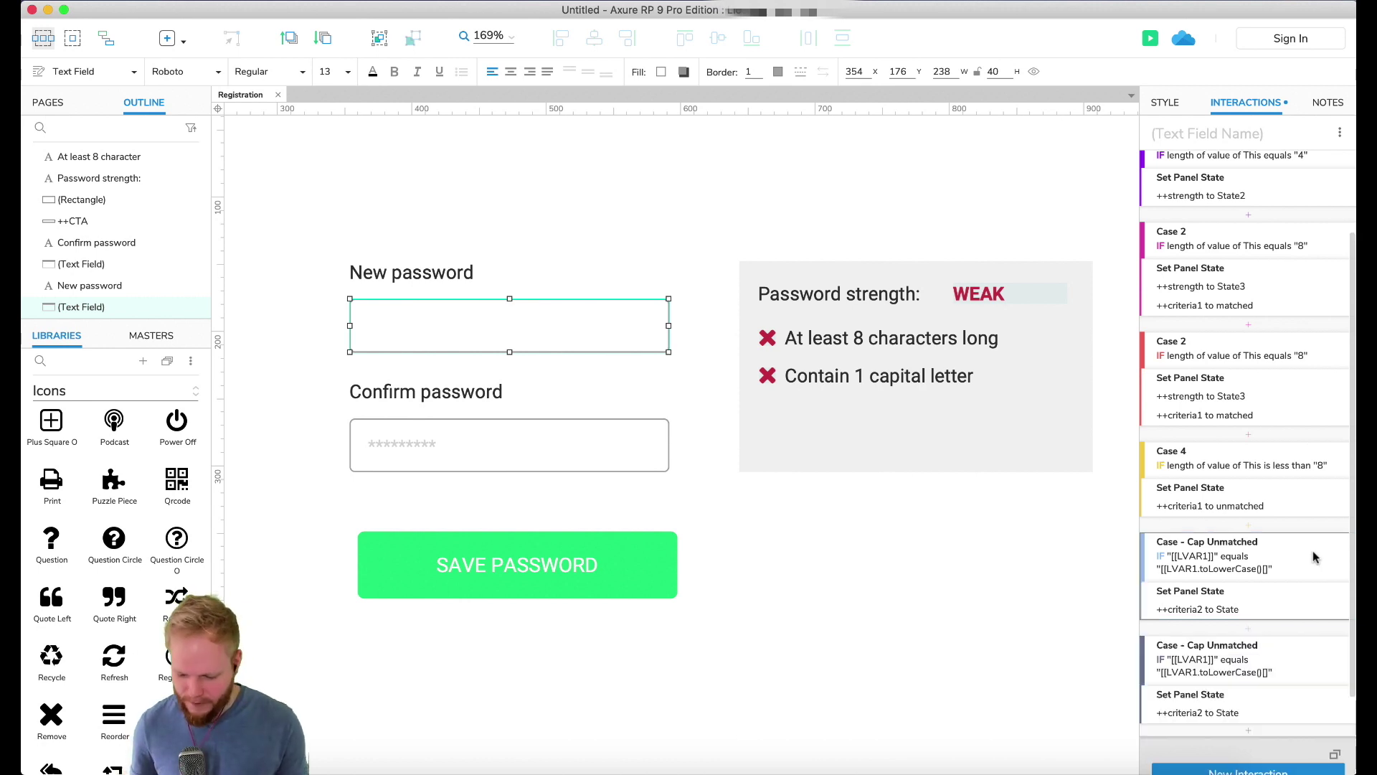
scroll(1268, 643, "down", 1)
left_click(1235, 616)
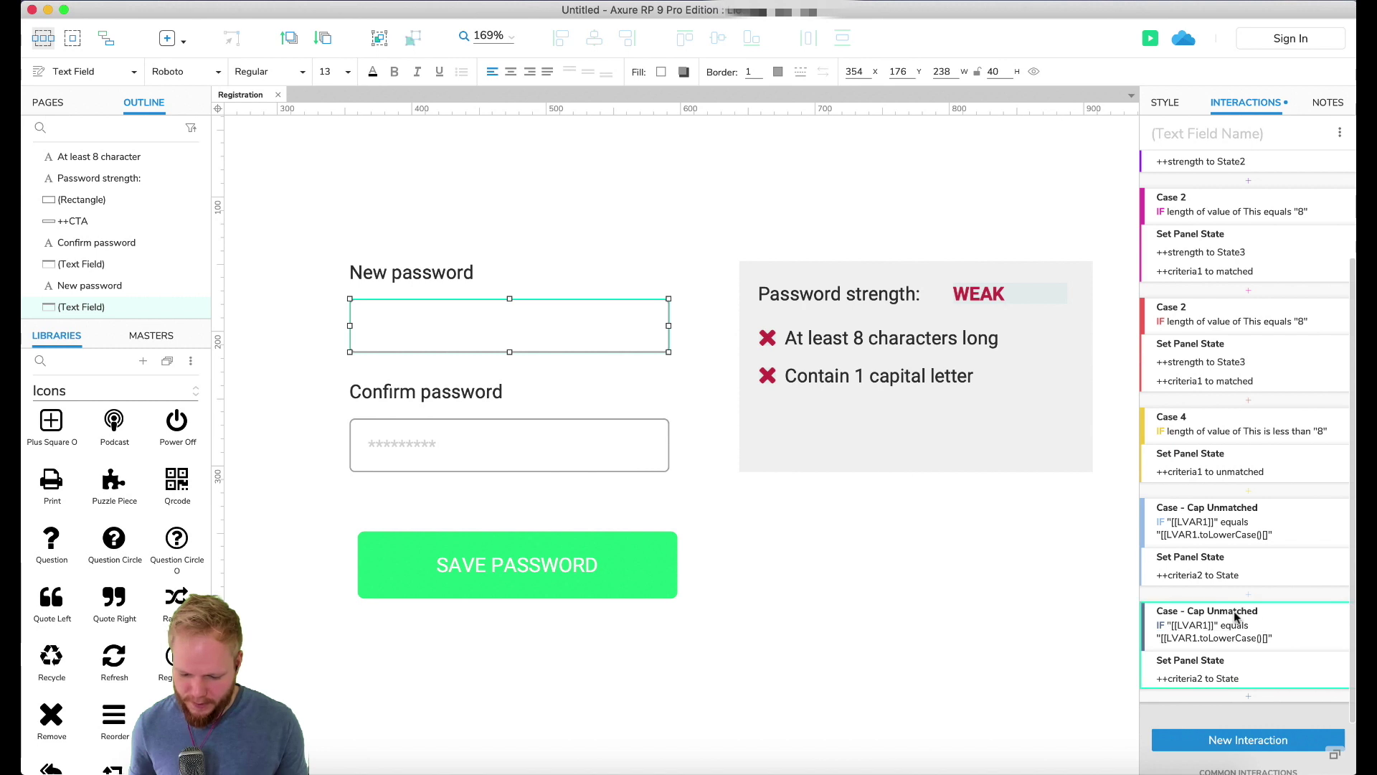
left_click(1228, 629)
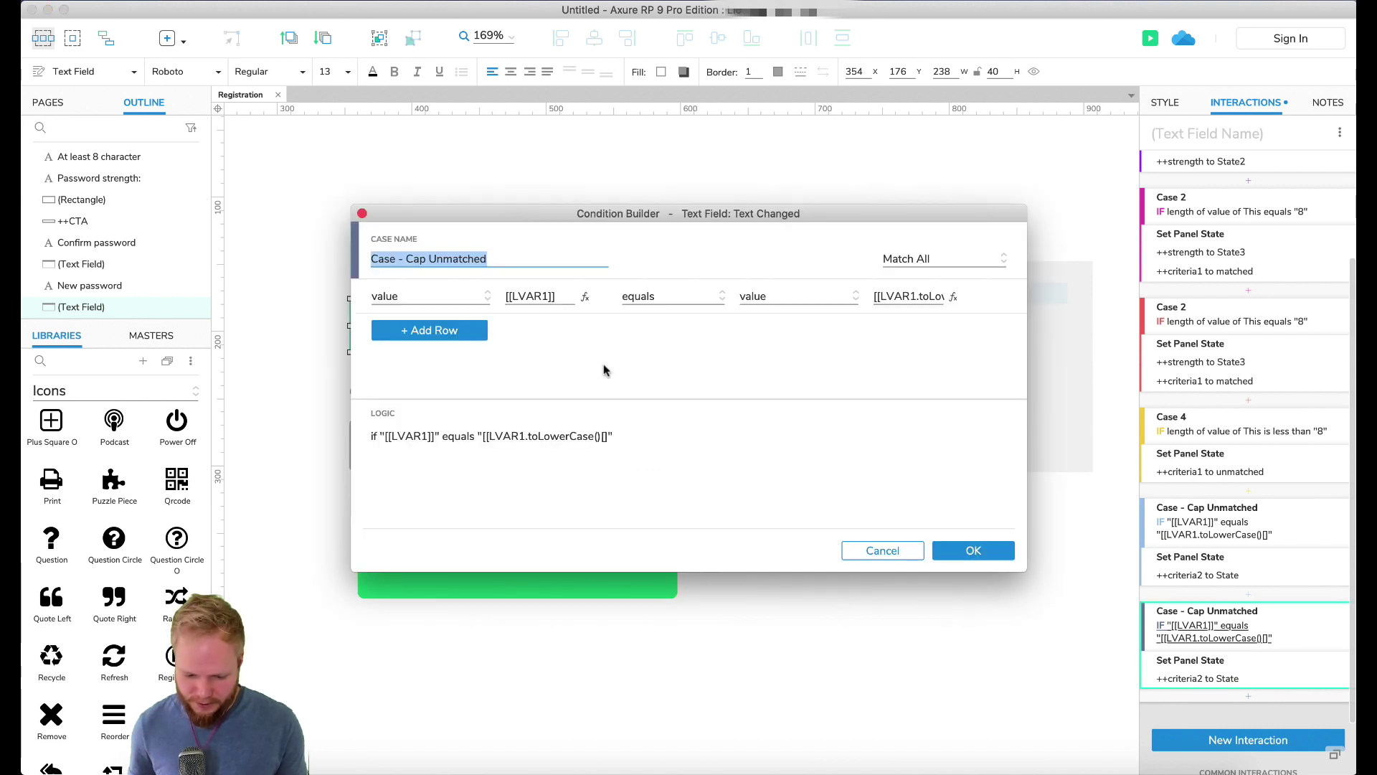
left_click(500, 257)
key("BackSpace")
key("BackSpace")
key("BackSpace")
key("BackSpace")
key("BackSpace")
key("BackSpace")
key("BackSpace")
key("BackSpace")
key("BackSpace")
type("Matched")
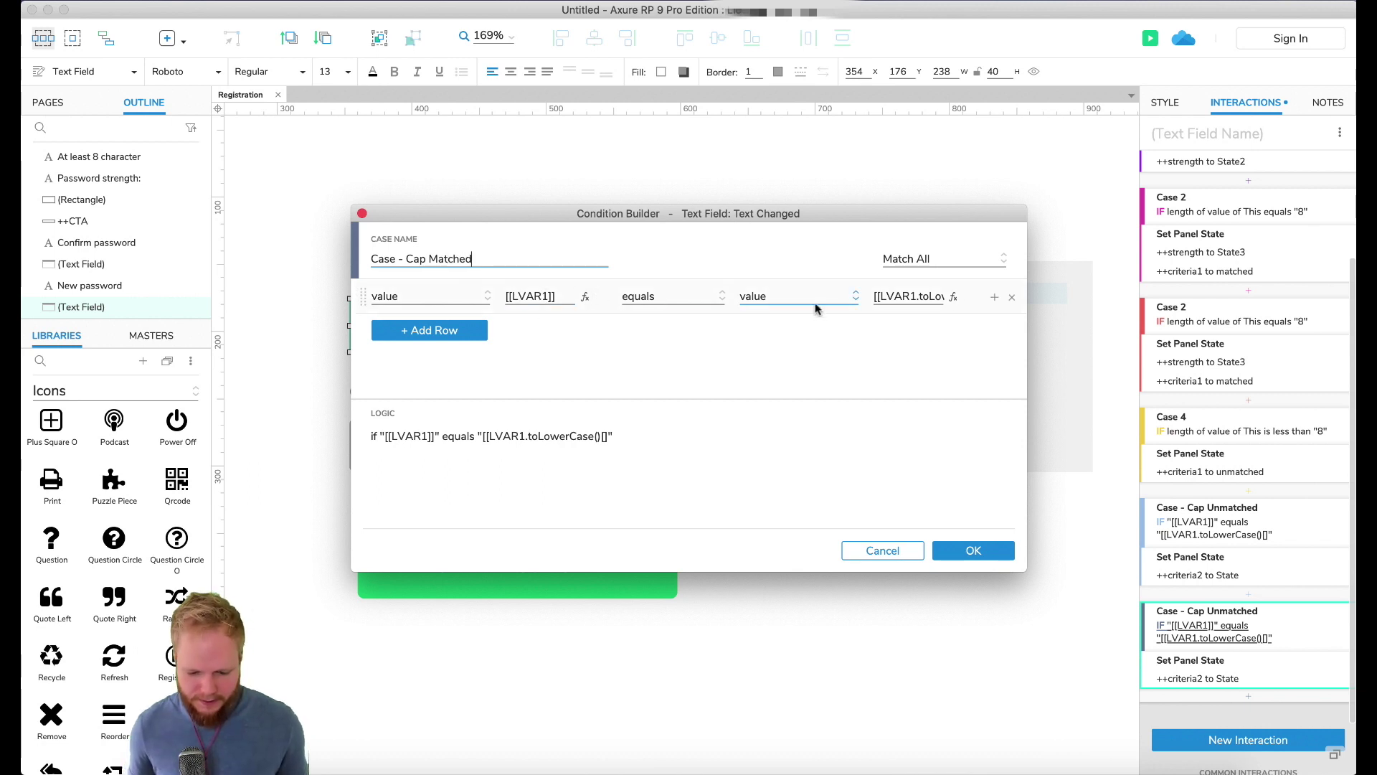
left_click(687, 303)
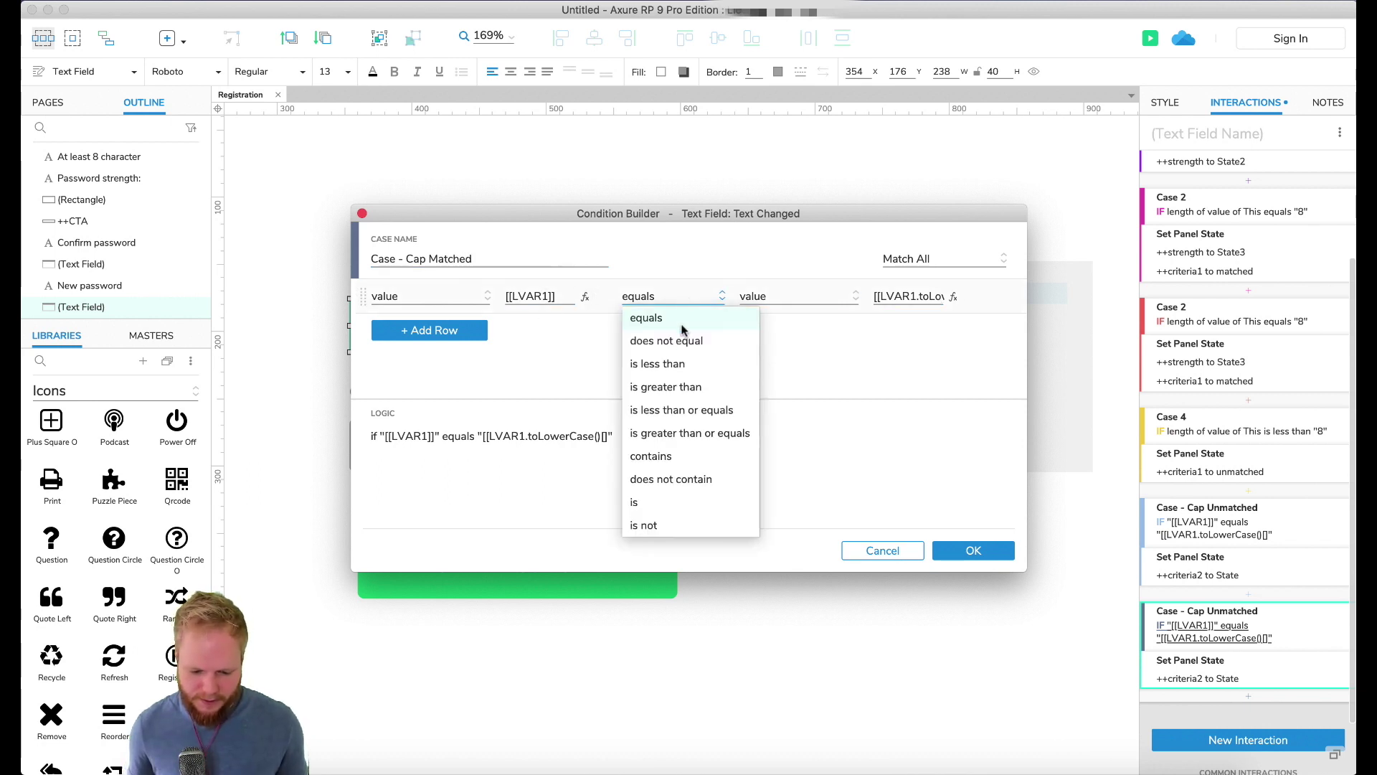
left_click(686, 341)
left_click(973, 551)
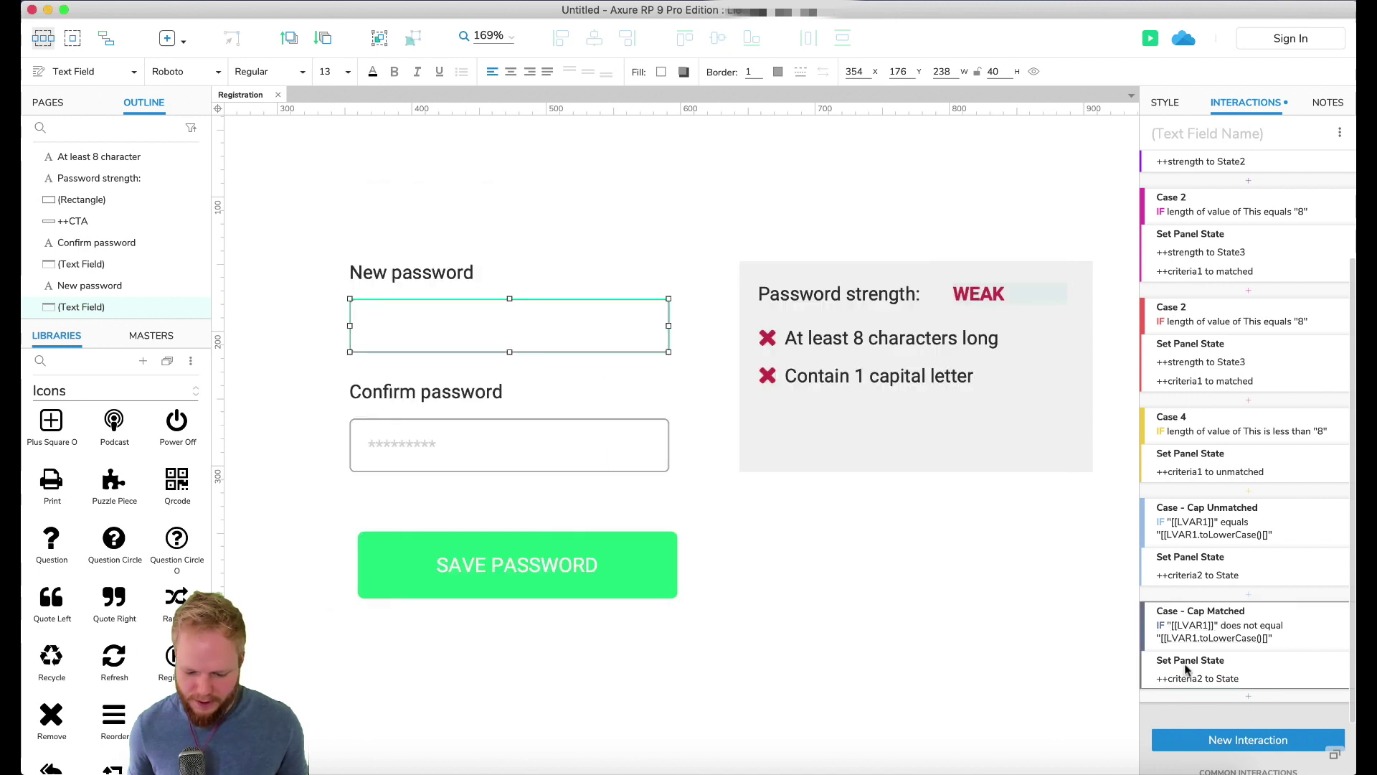
Step: Set ++criteria2 to matched in Cap Matched and to unmatched in Cap Unmatched
left_click(1200, 680)
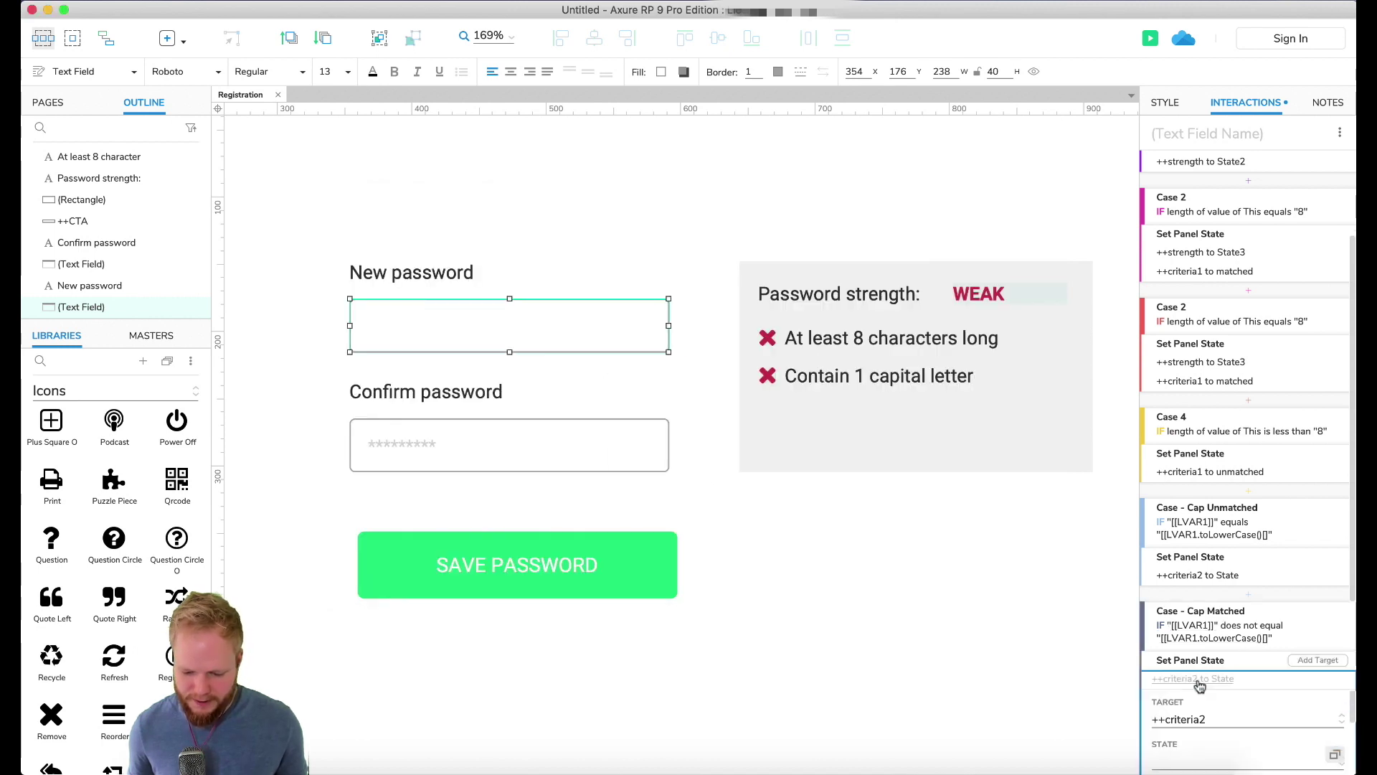
scroll(1212, 703, "down", 2)
left_click(1220, 672)
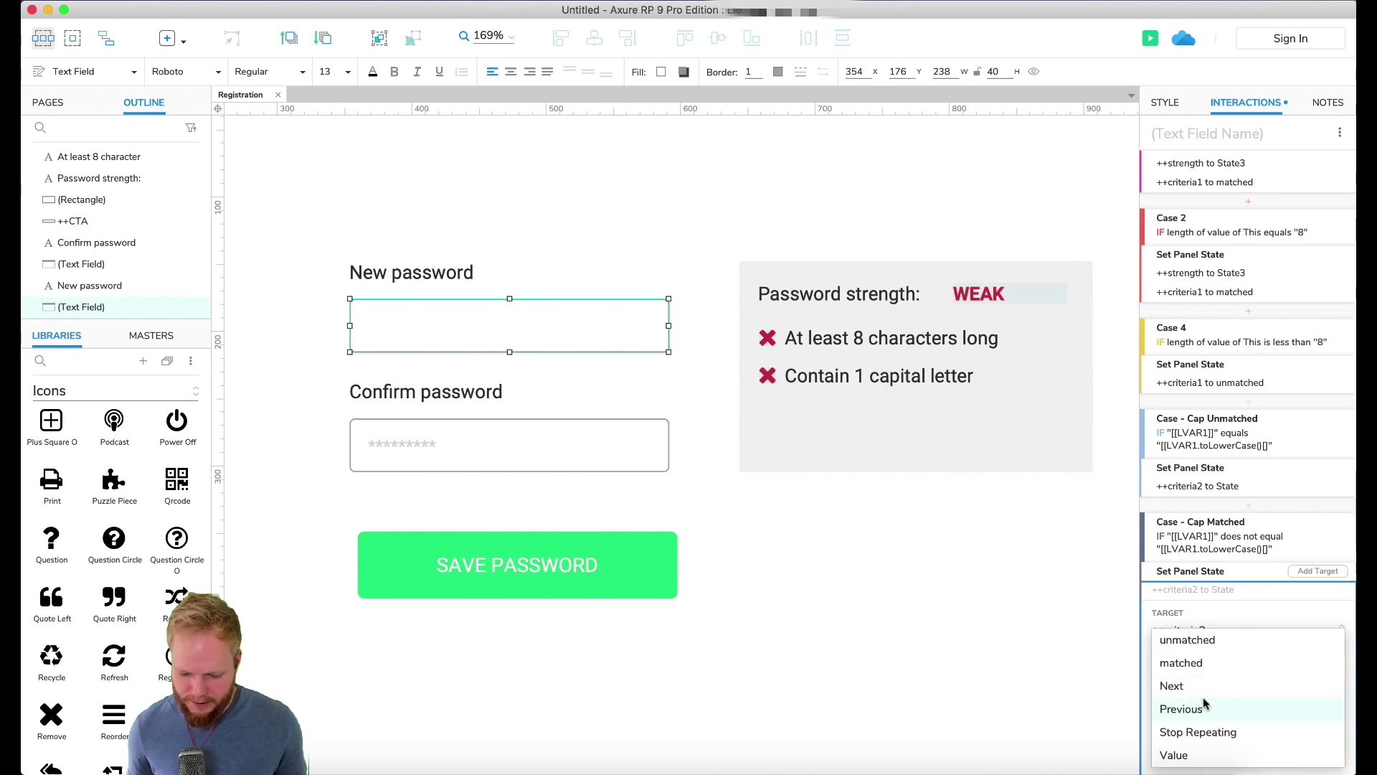
left_click(1208, 661)
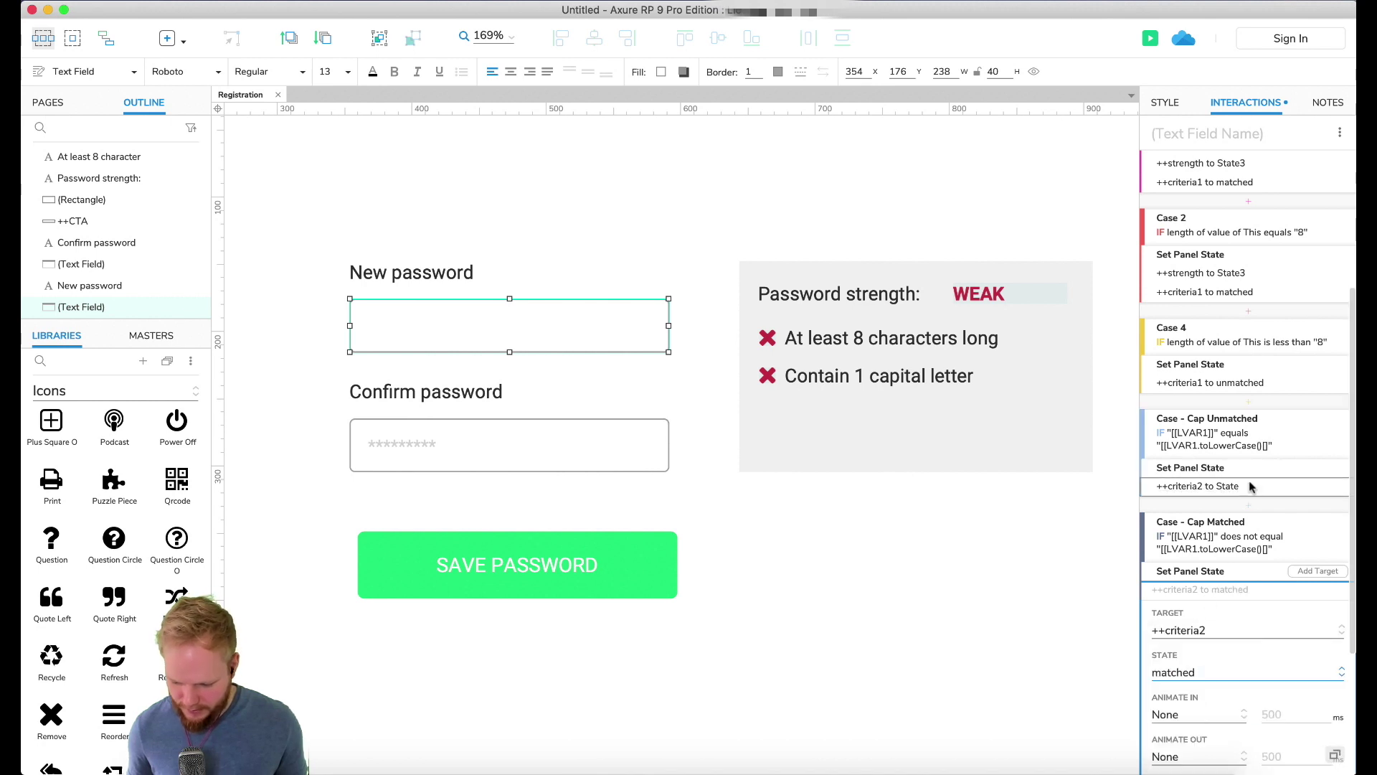
left_click(1215, 486)
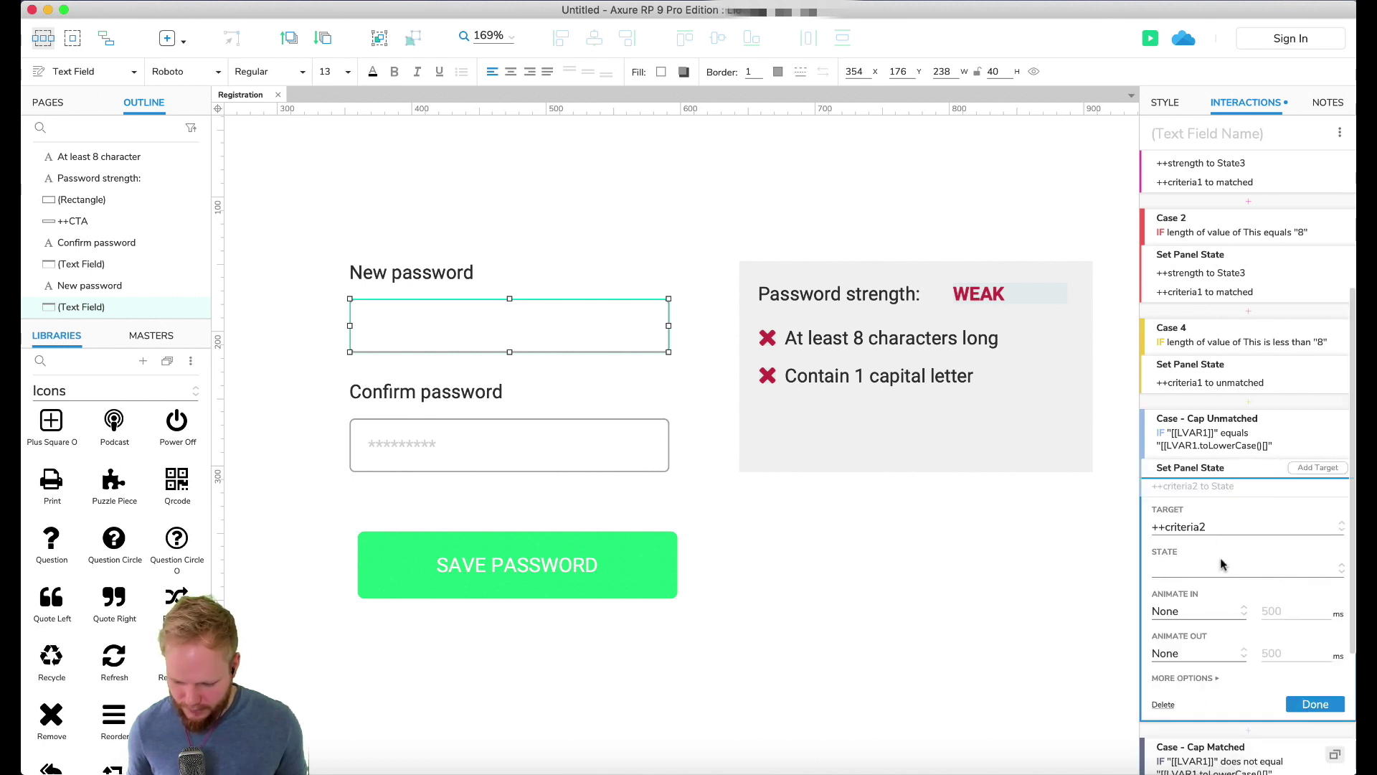
left_click(1223, 567)
left_click(1187, 587)
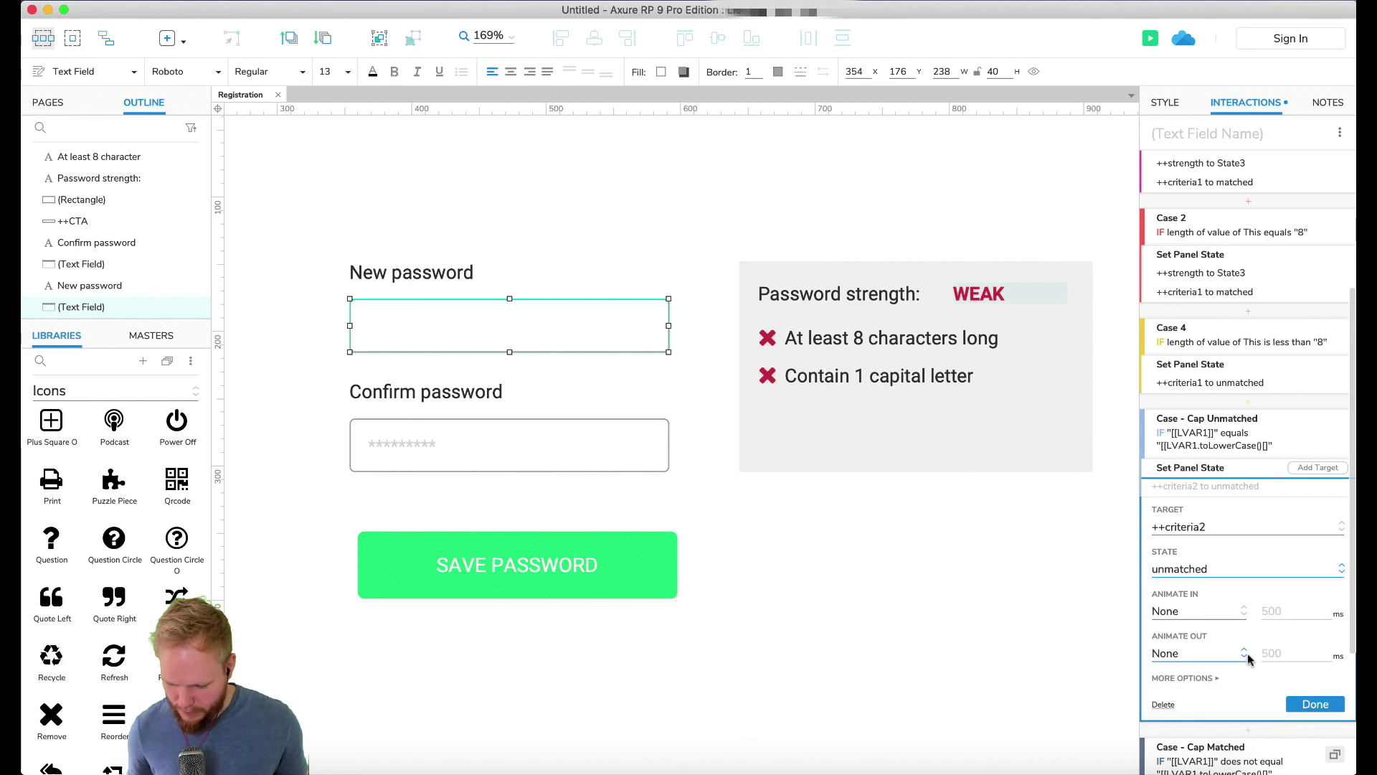
left_click(1300, 700)
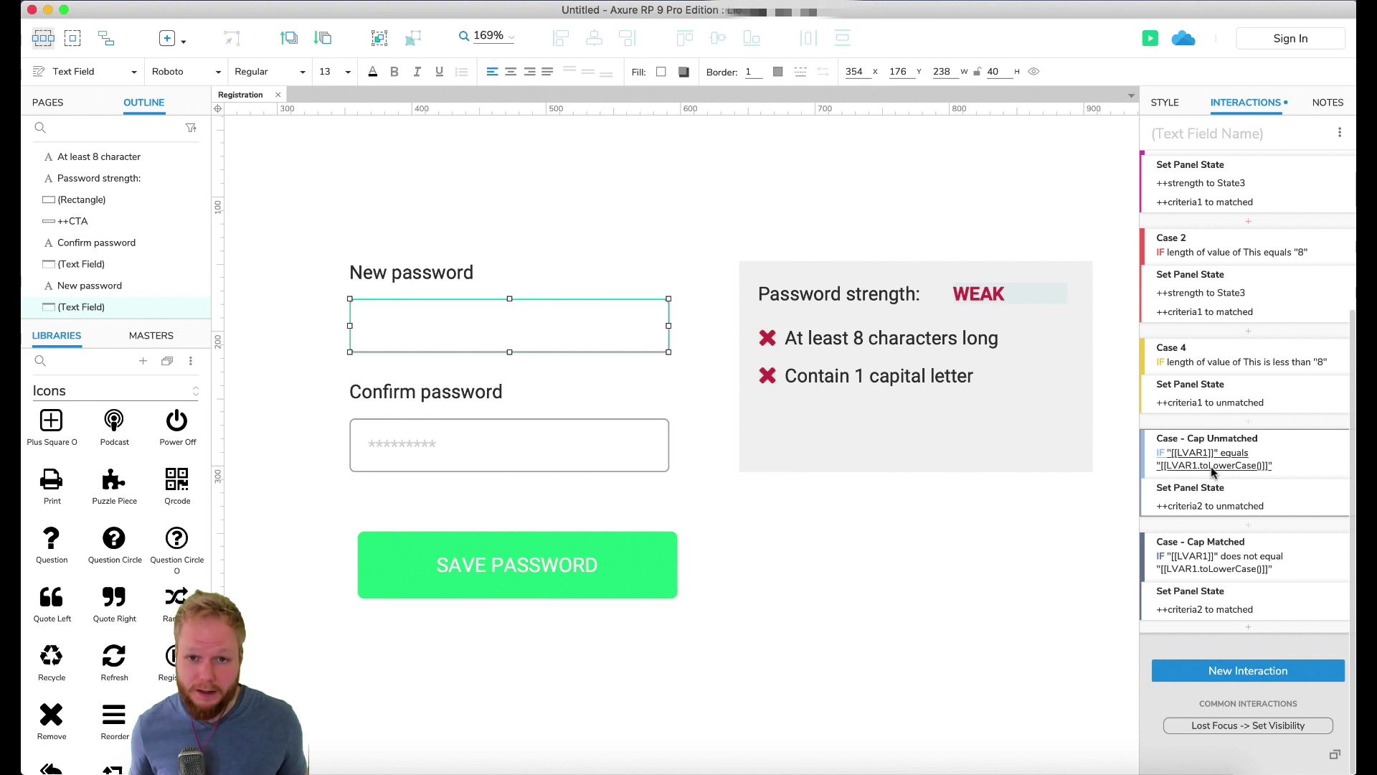
Step: Preview in Chrome, type and trim test passwords to verify STRONG with both criteria checked green
left_click(1147, 38)
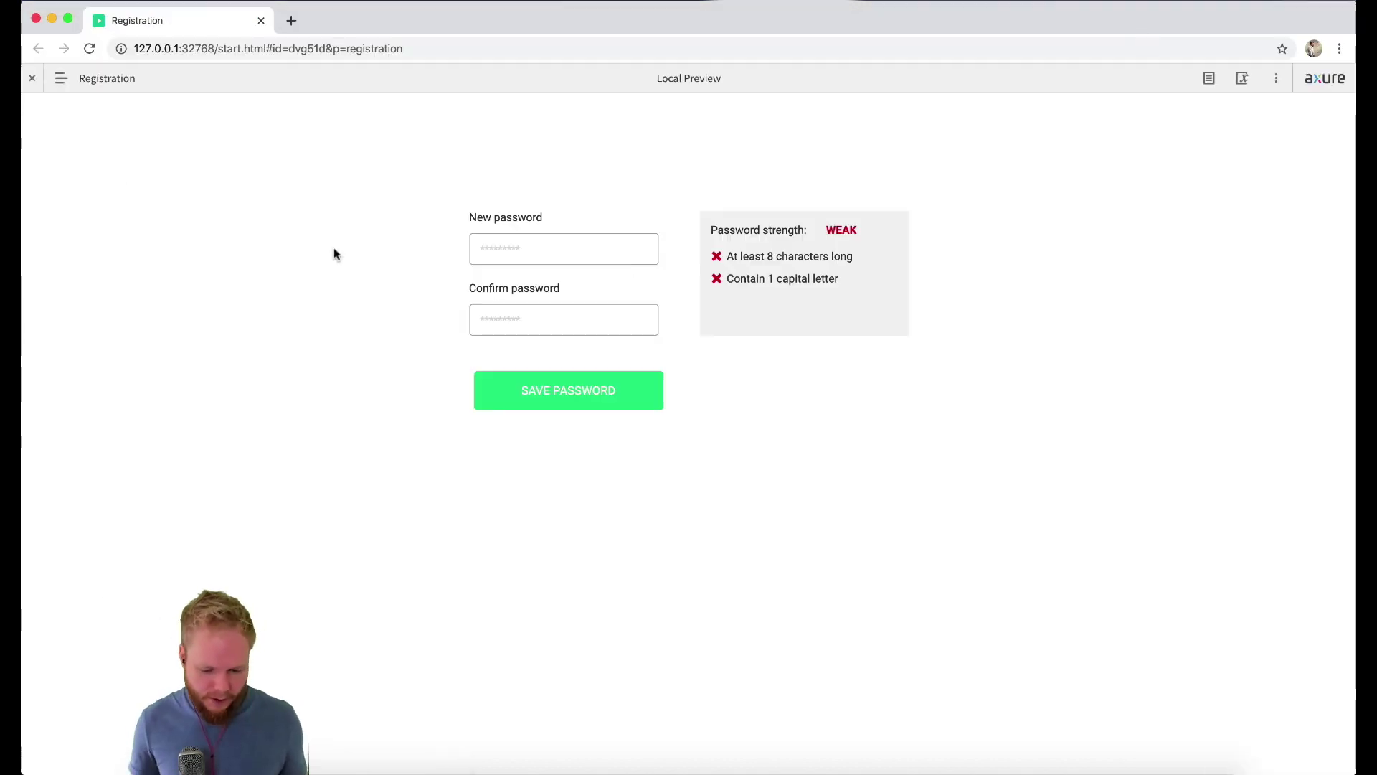
left_click(524, 244)
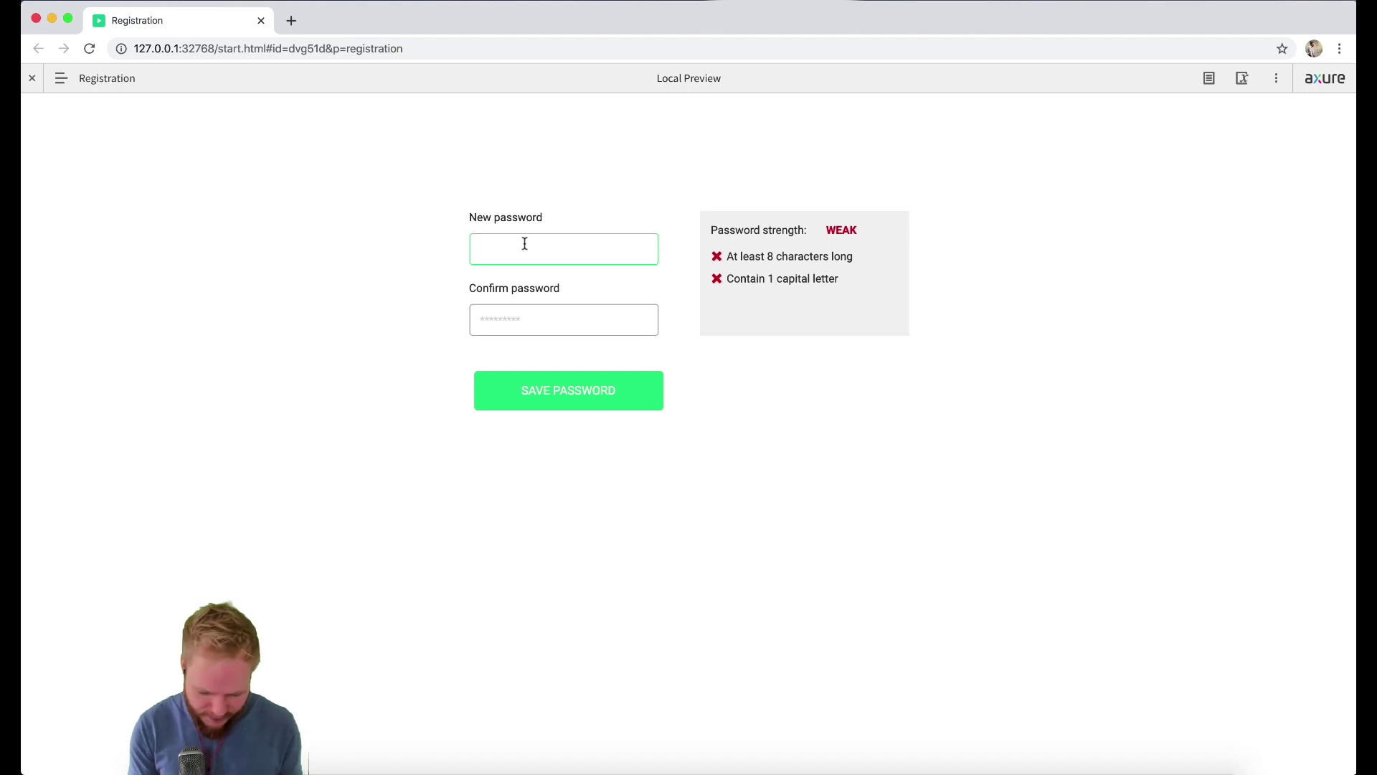
type("••••••••••••")
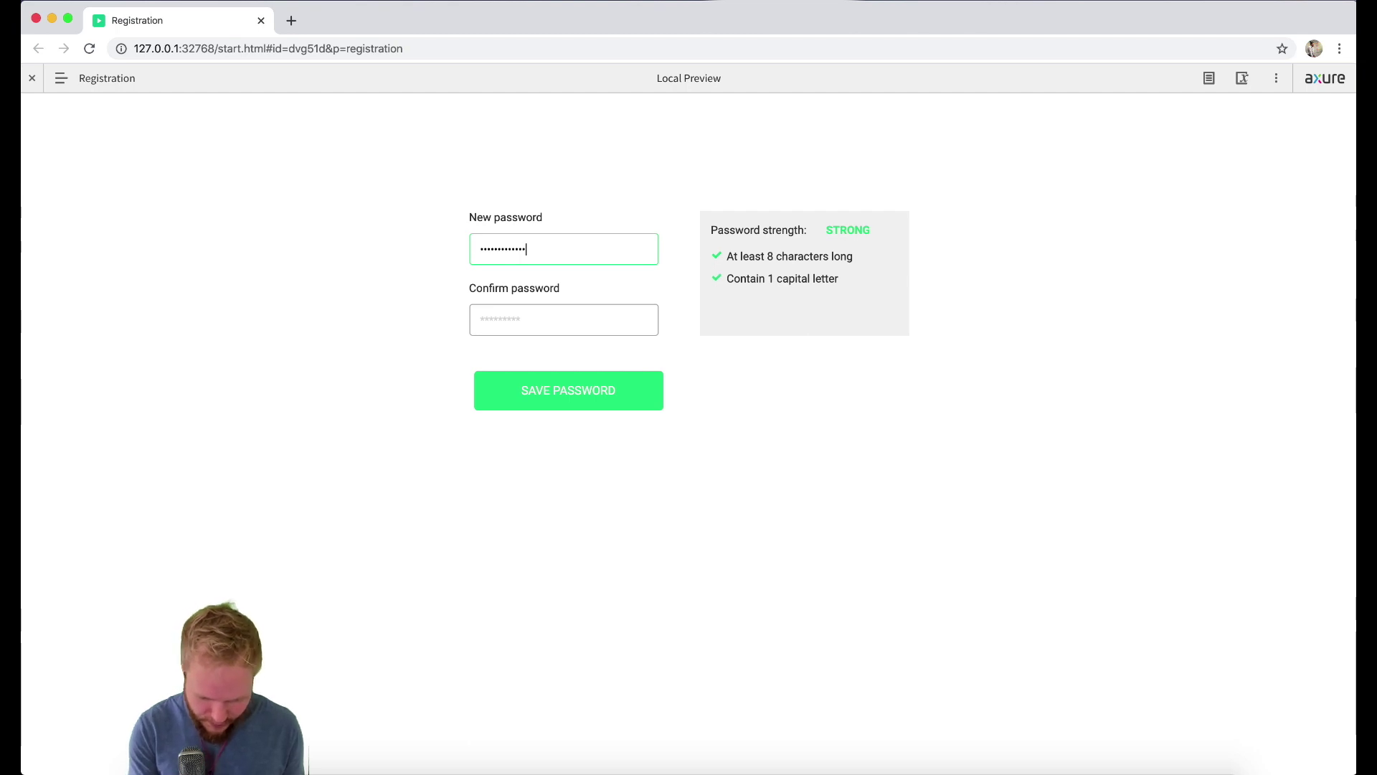
type("••••••")
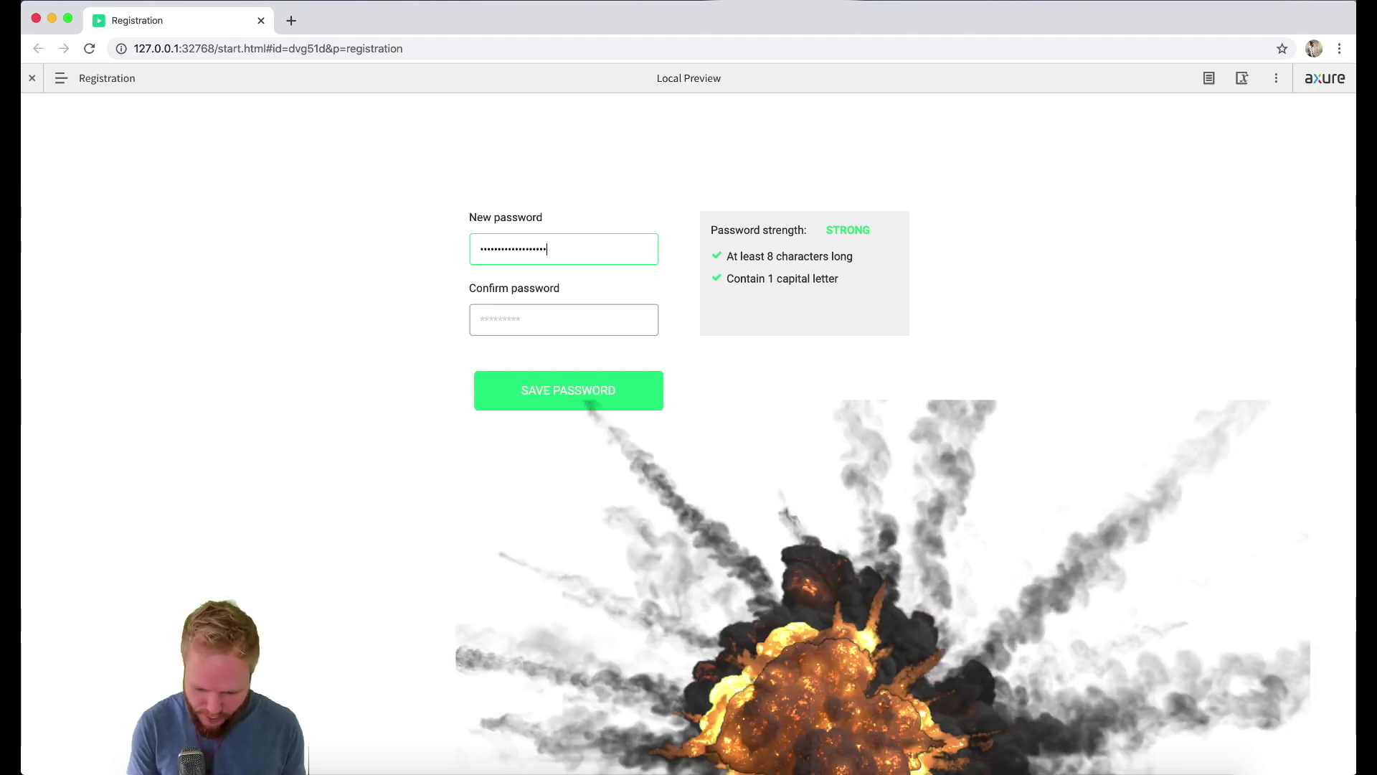
key("BackSpace")
key("BackSpace")
key("BackSpace")
key("BackSpace")
key("BackSpace")
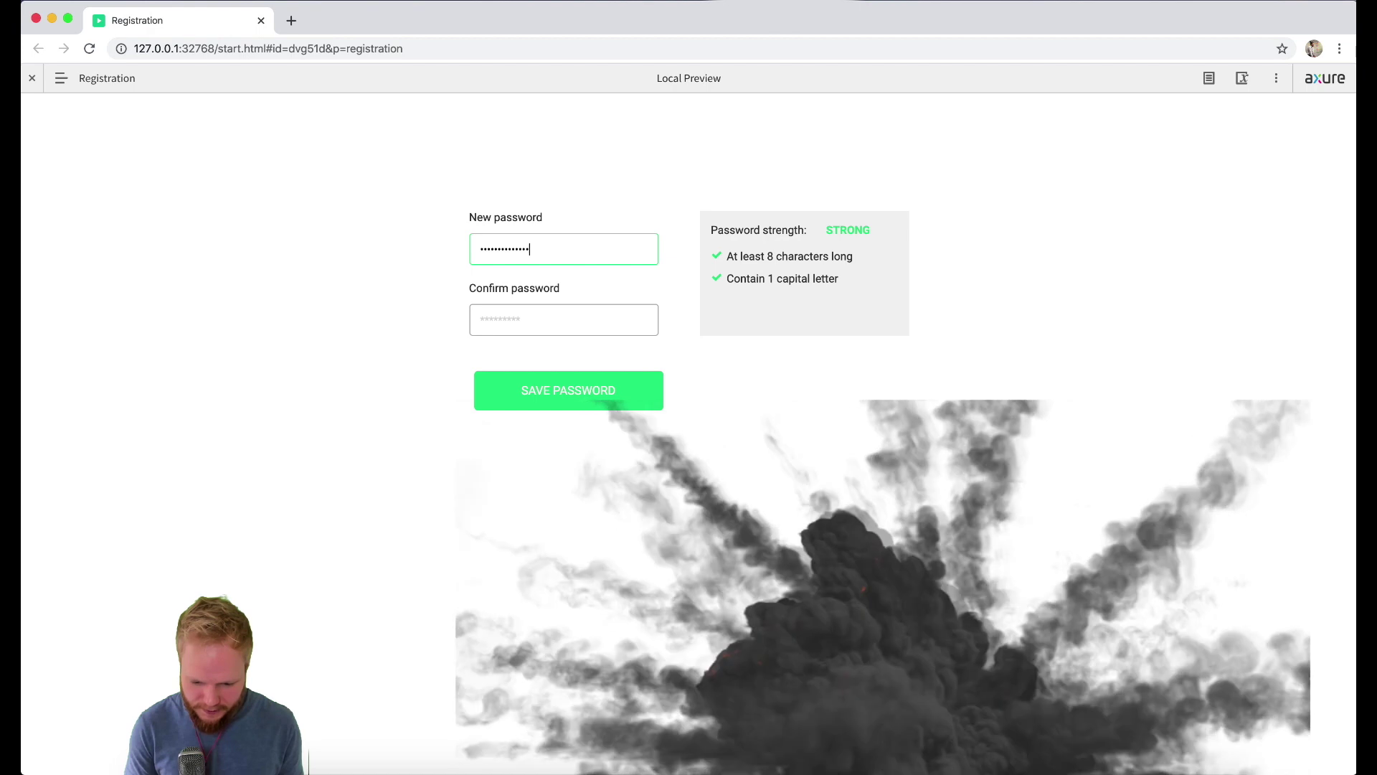
key("BackSpace")
key("BackSpace")
key("BackSpace")
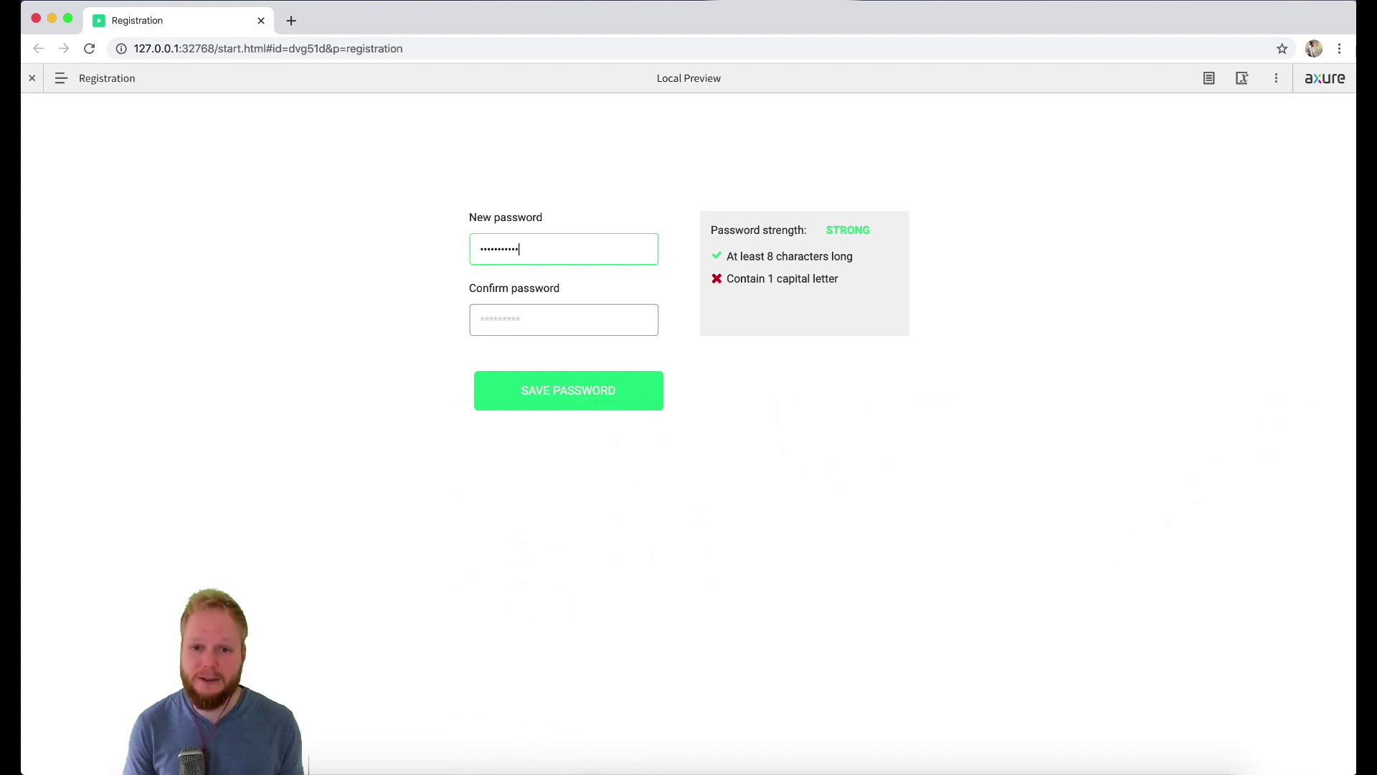
key("BackSpace")
key("BackSpace")
key("BackSpace")
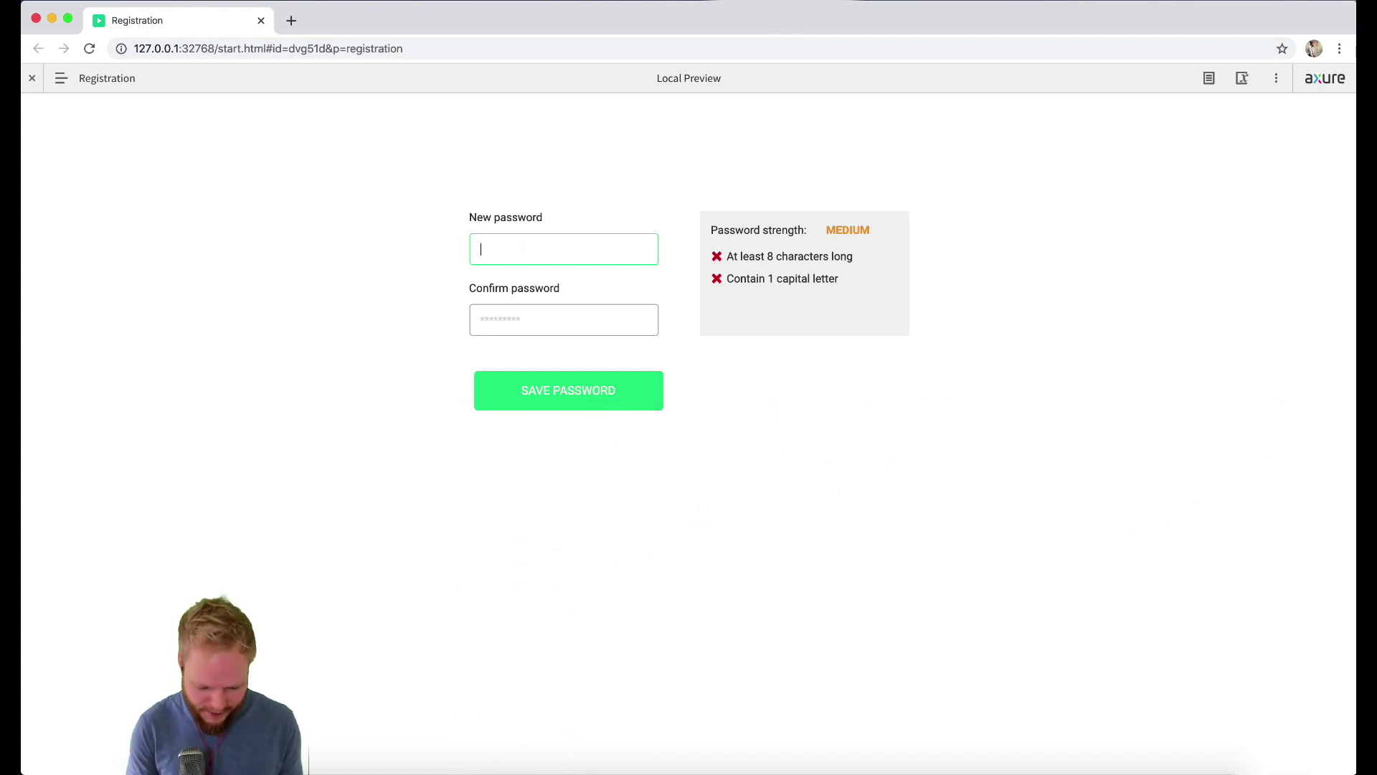
type("Password")
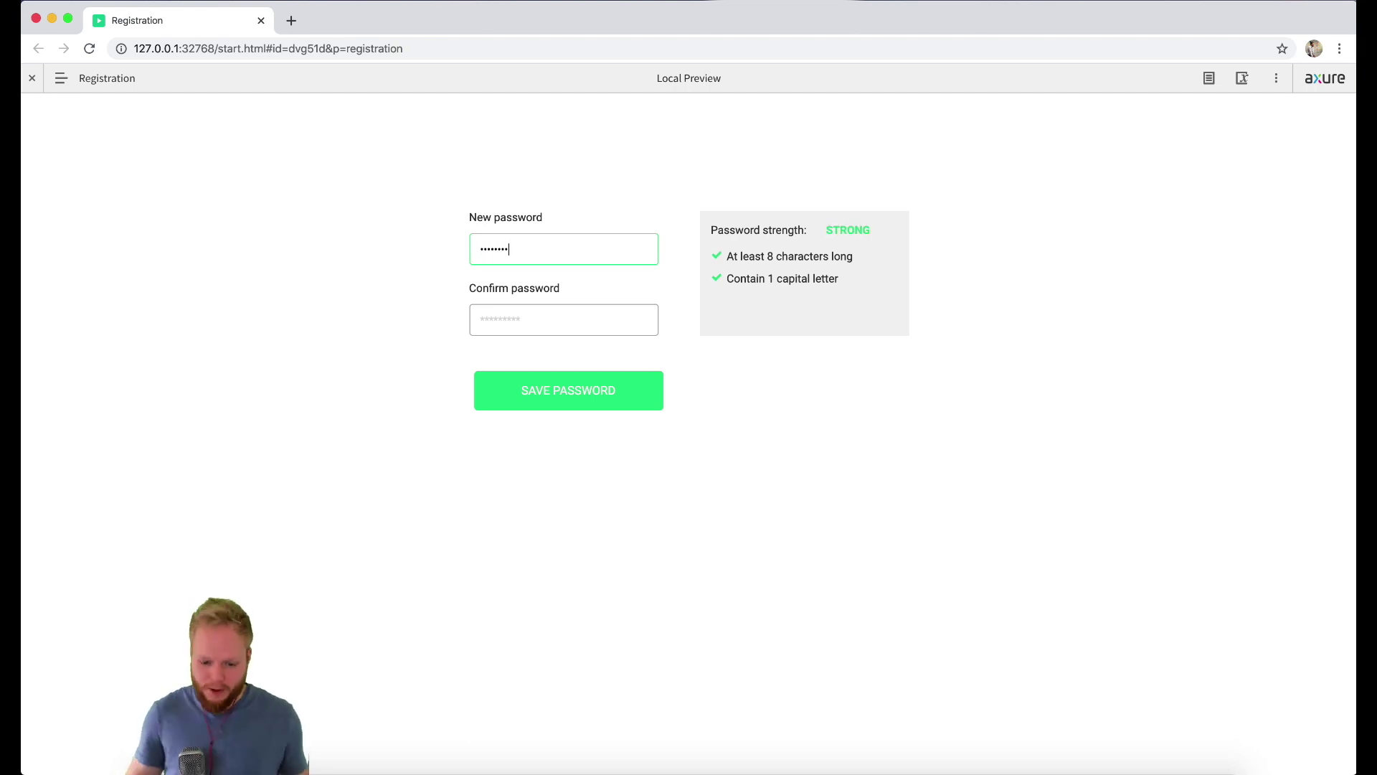
left_click(180, 205)
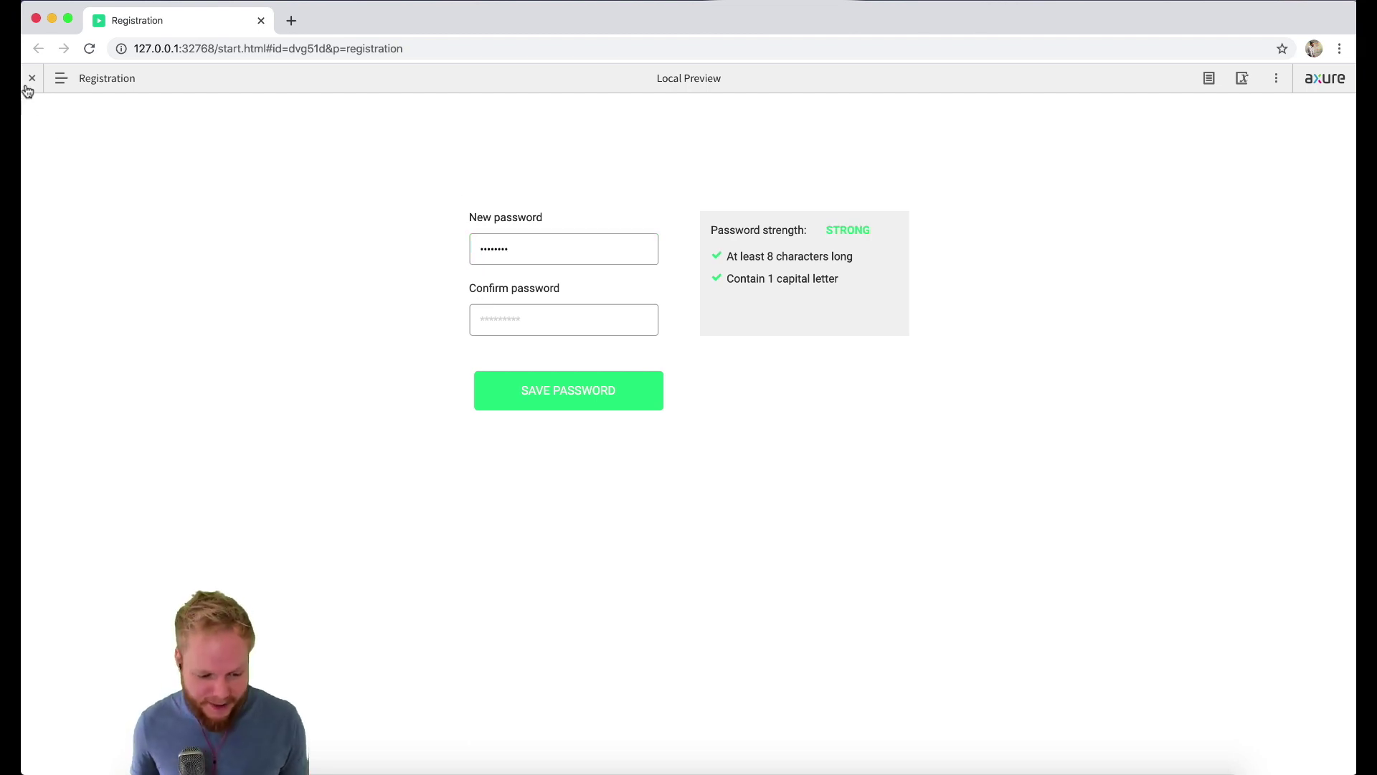
left_click(31, 81)
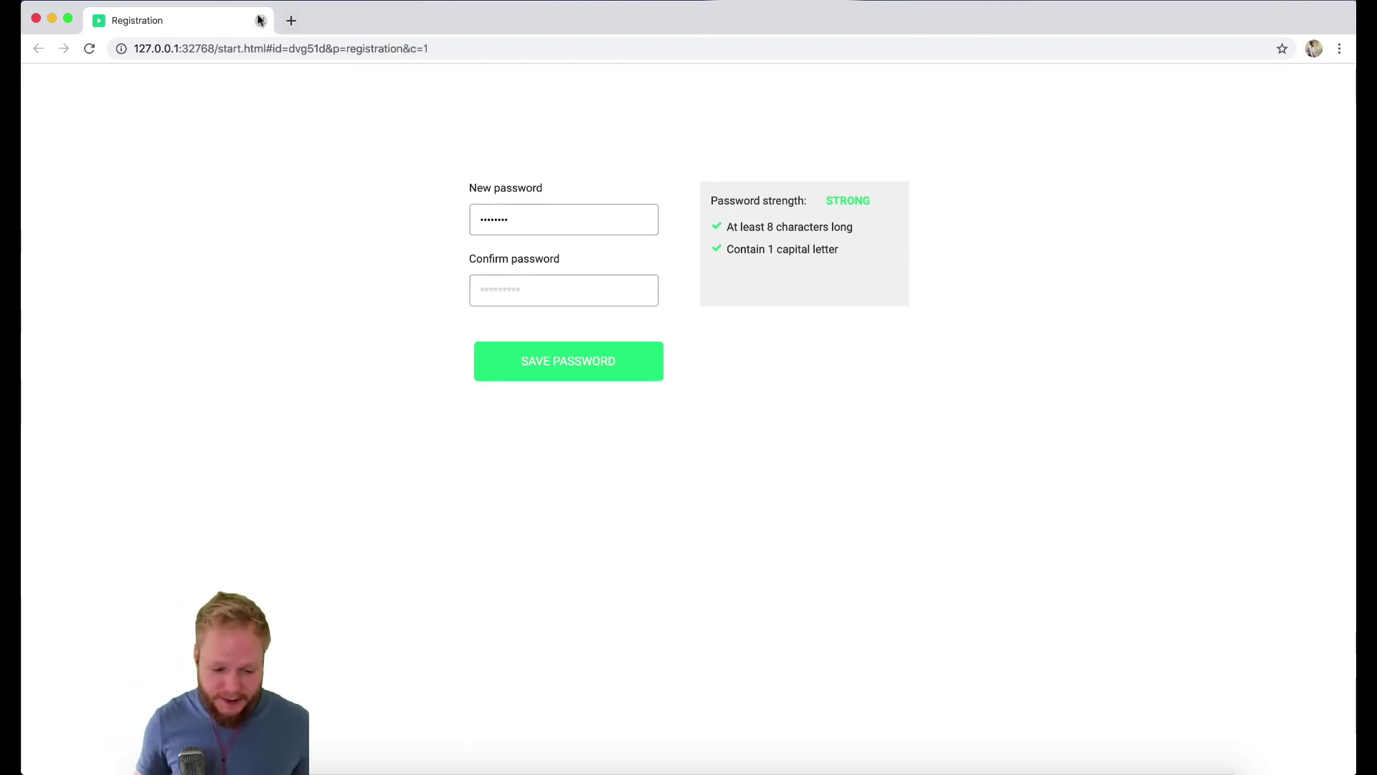
left_click(260, 23)
left_click(560, 342)
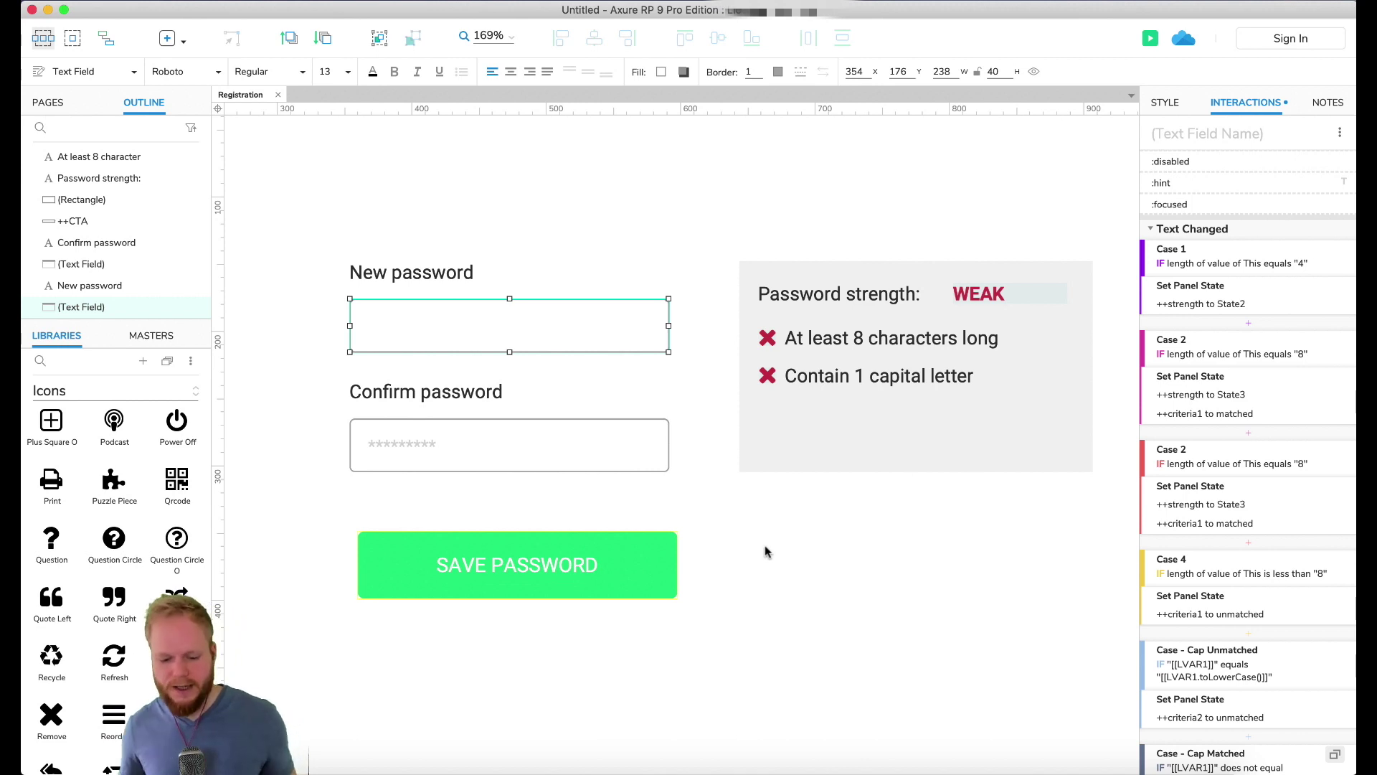
left_click(778, 595)
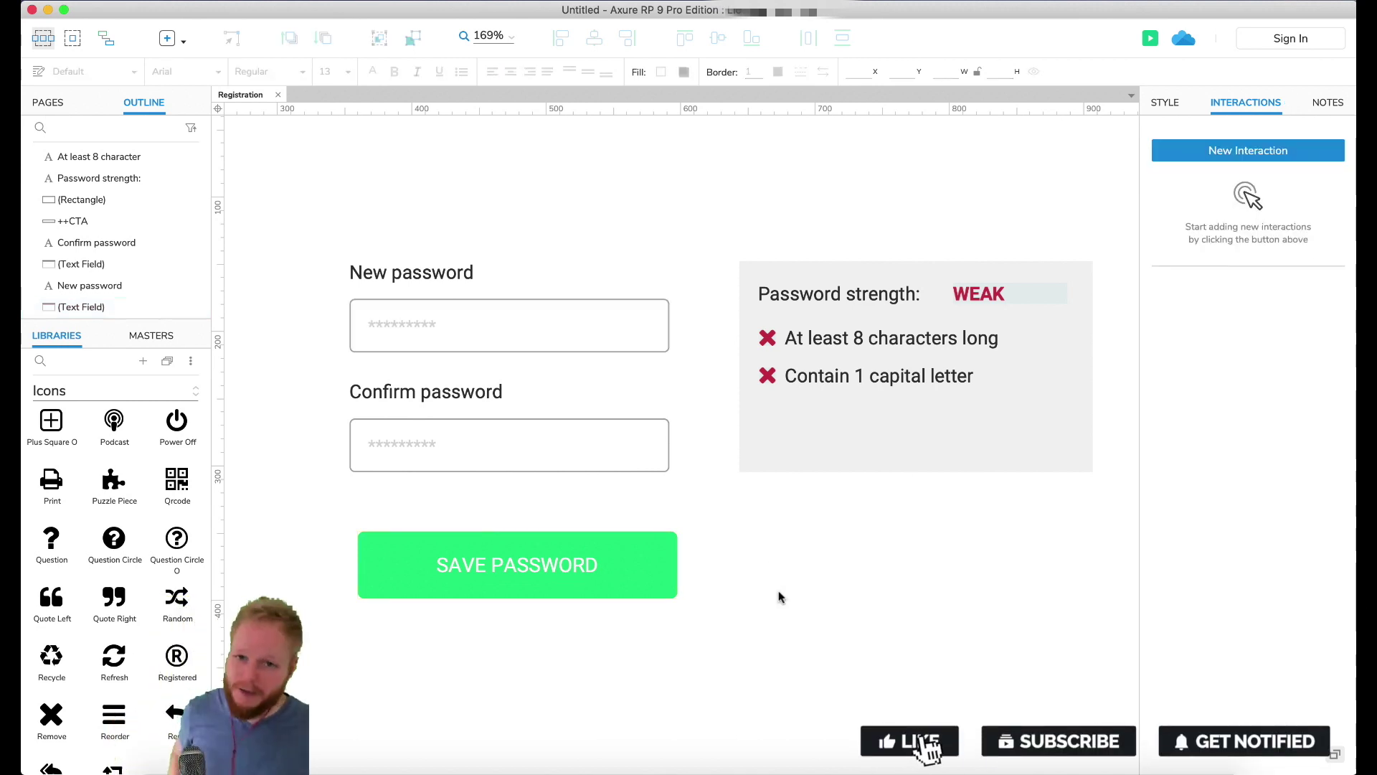